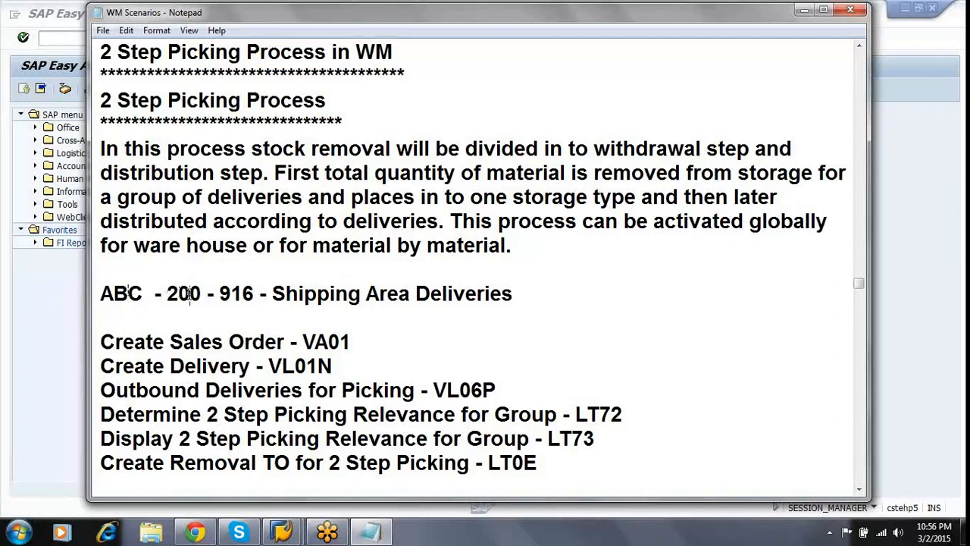
Place the cursor at the end of the 'ABC - 200 - 916 - Shipping Area Deliveries' line.
left_click(539, 297)
Add a new line '200 - 2 step picking zone' below the Shipping Area Deliveries line.
key("Return")
type("2")
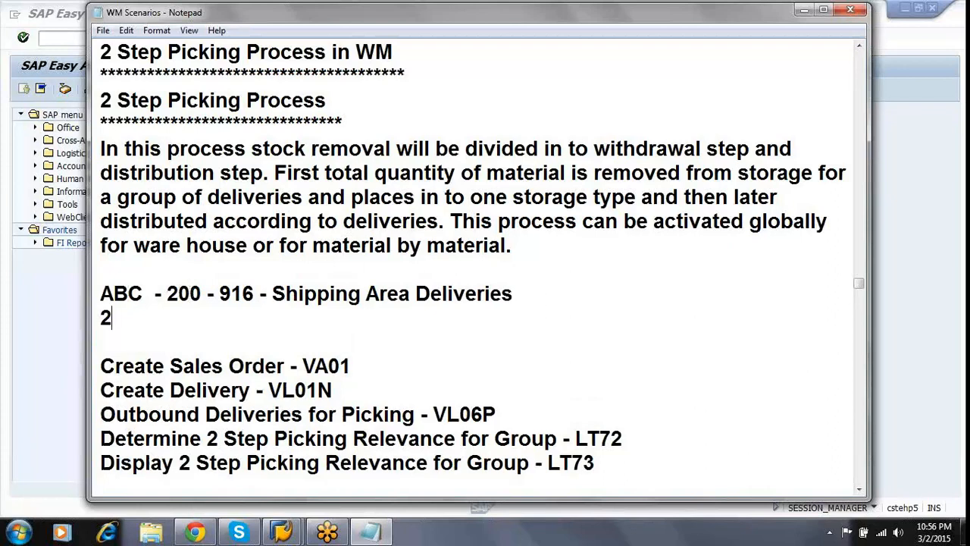
type("00 - ")
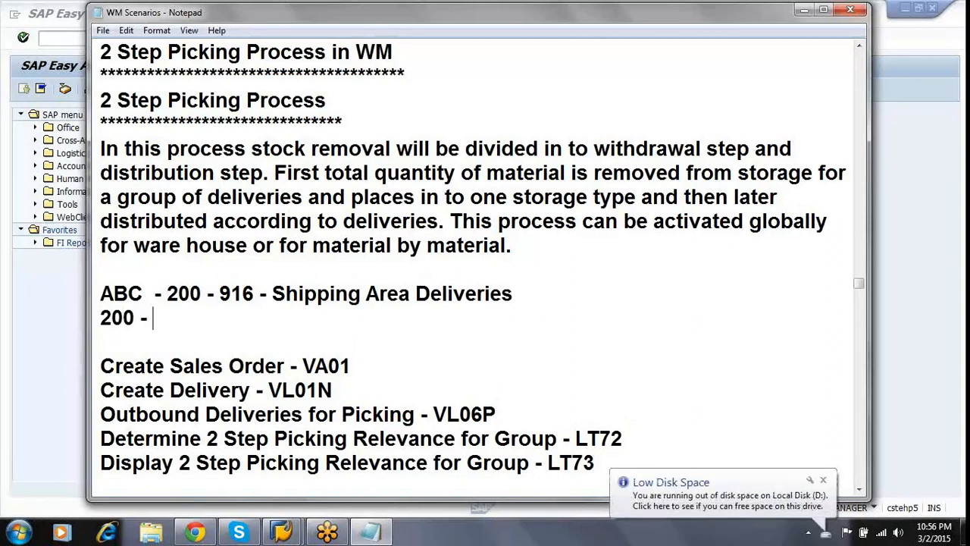
type("iN")
key("BackSpace")
key("BackSpace")
type("2 ")
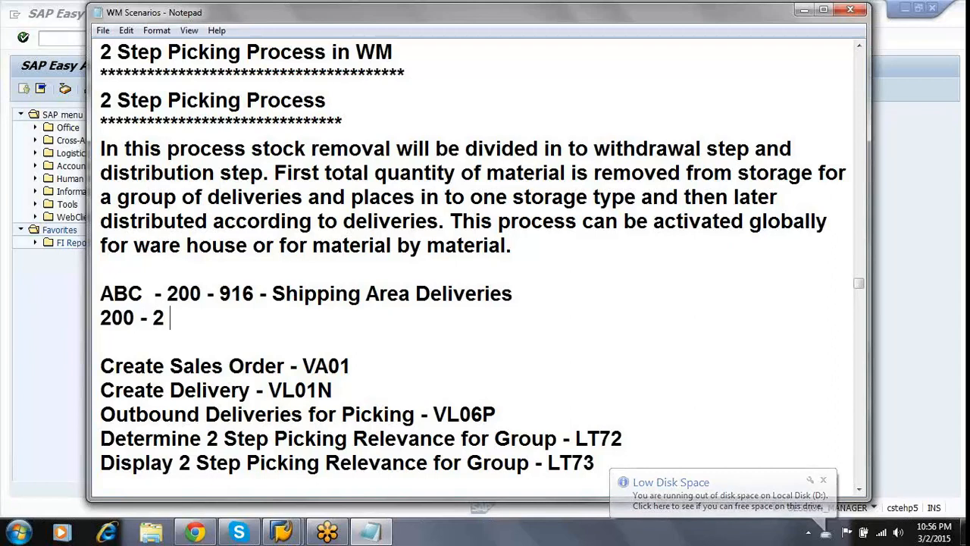
type("step ")
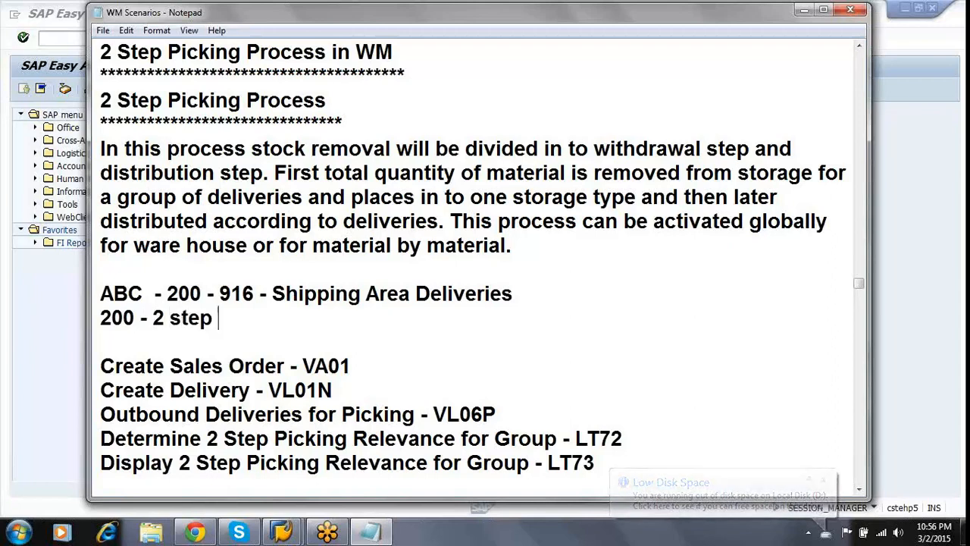
type("picking")
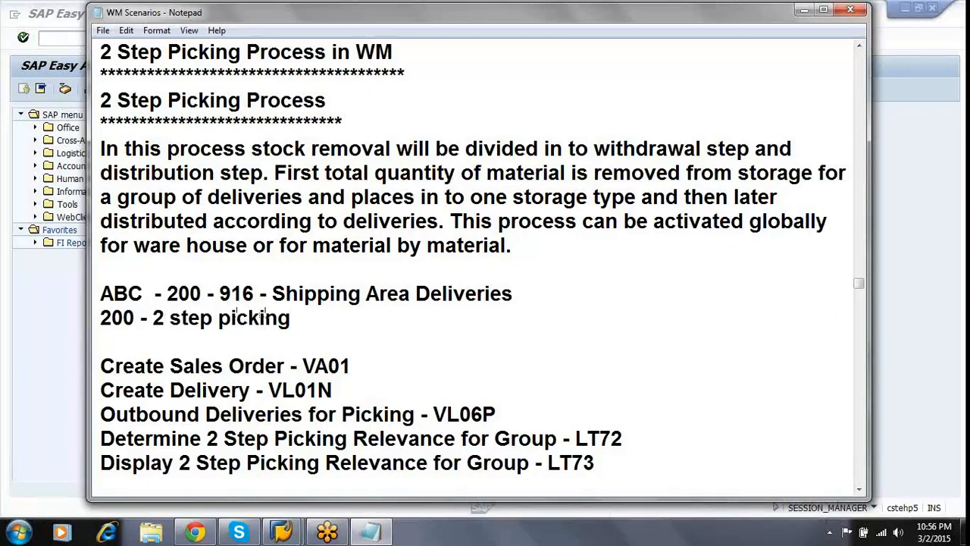
type(" zone")
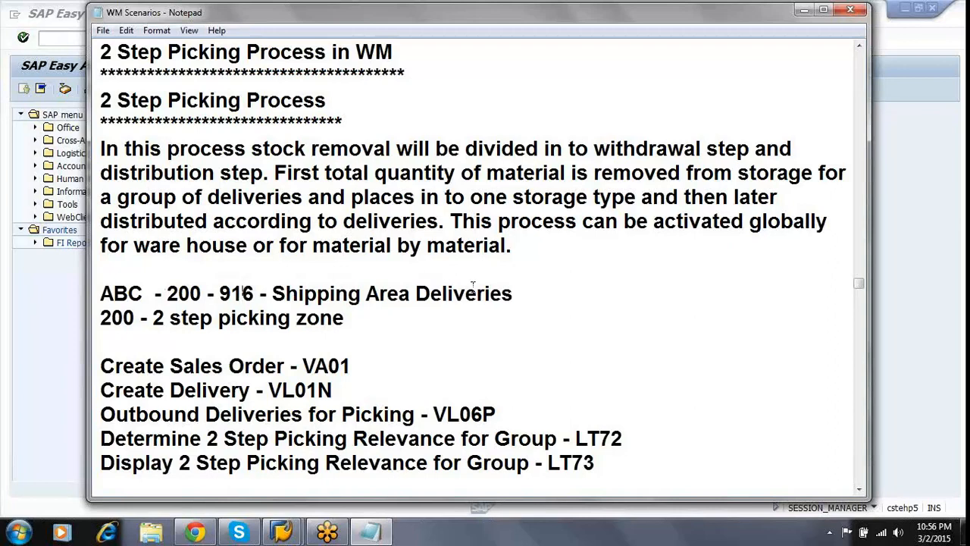
Select the transaction code VA01 in the Create Sales Order line.
left_click(525, 300)
left_click(361, 369)
double_click(361, 369)
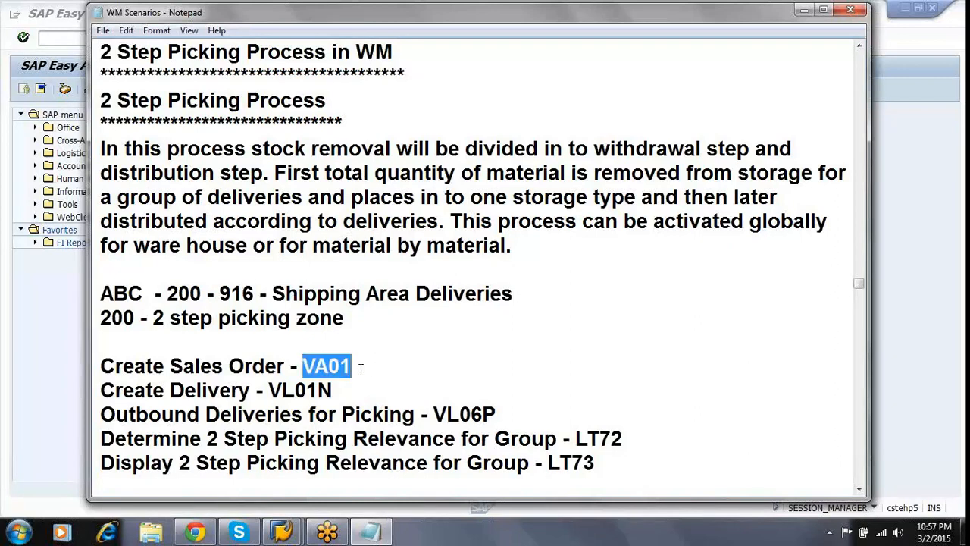
Start transaction VA01 in SAP GUI to create a sales order.
left_click(76, 37)
type("va01")
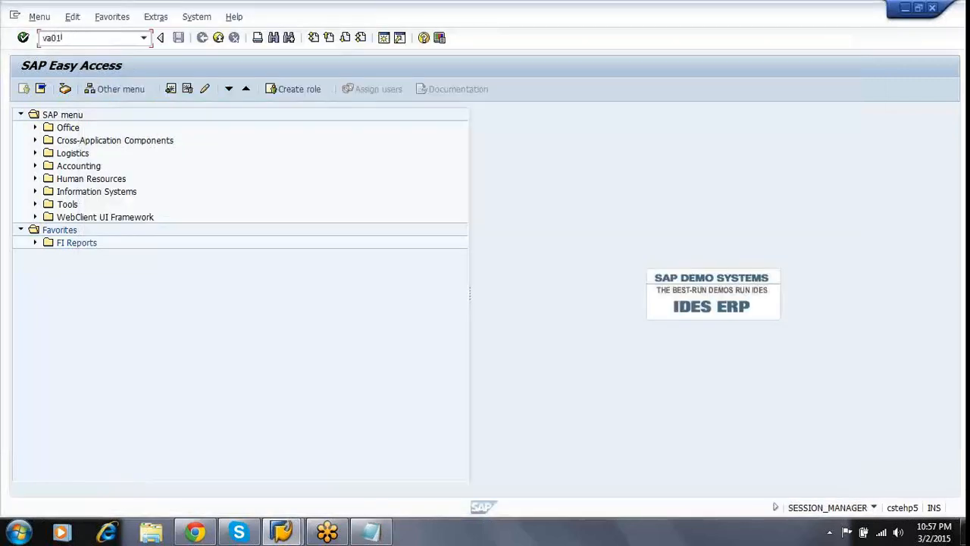
key("Return")
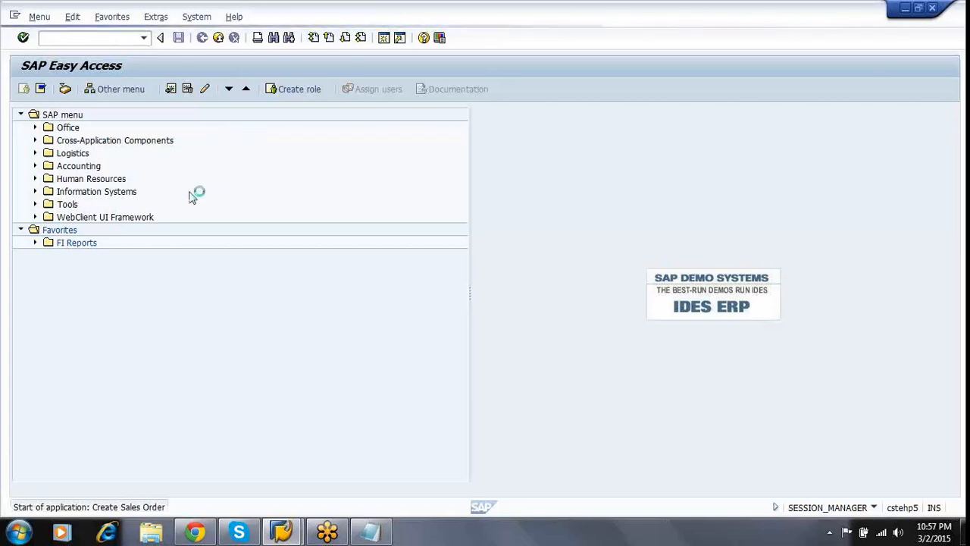
Enter order type OR, sales org 1000, channel 10, division 00, office 1000, group 100.
type("OR")
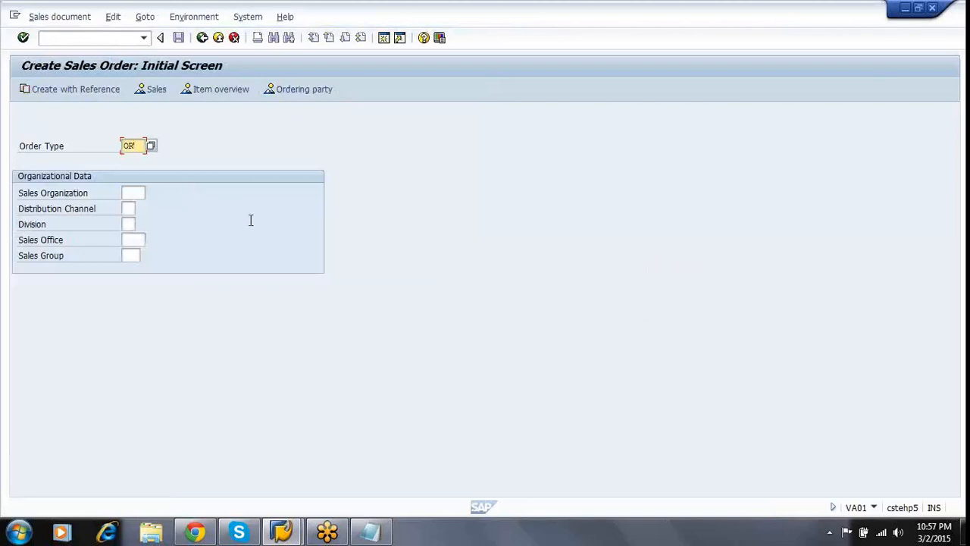
key("Tab")
type("1000")
key("Tab")
type("10")
key("Tab")
type("00")
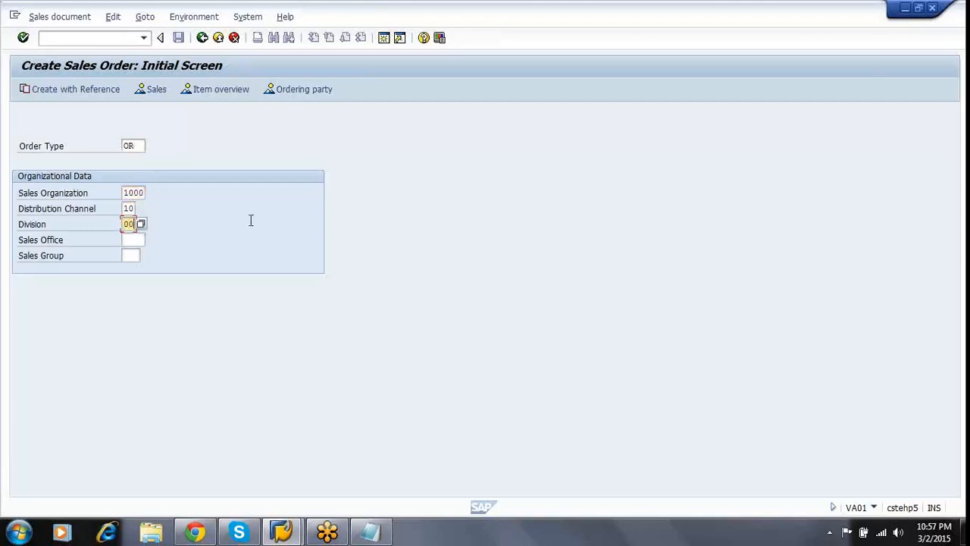
key("Tab")
type("1000")
key("Tab")
type("100")
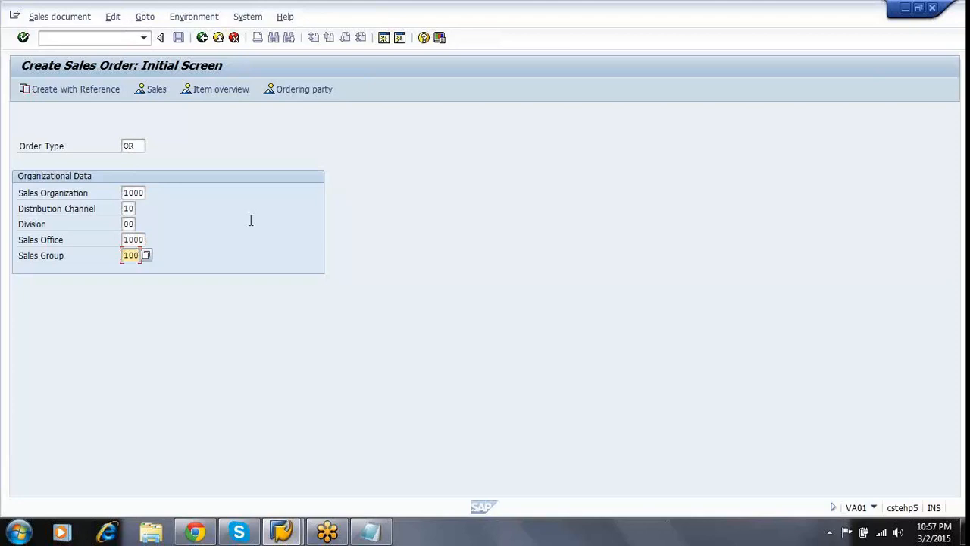
key("Return")
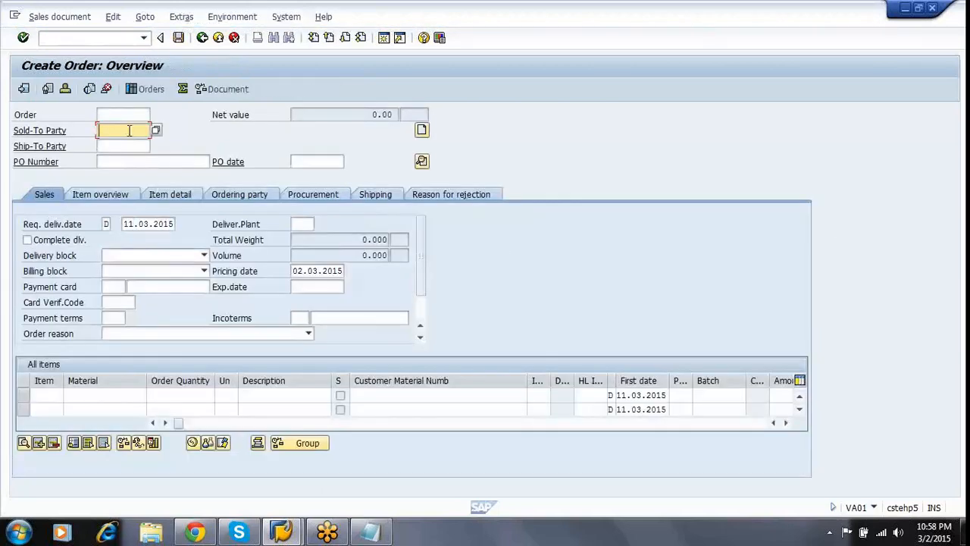
Enter the sold-to party, PO number 2 and the PO date.
type("1400")
key("Tab")
key("Tab")
type("2")
key("Tab")
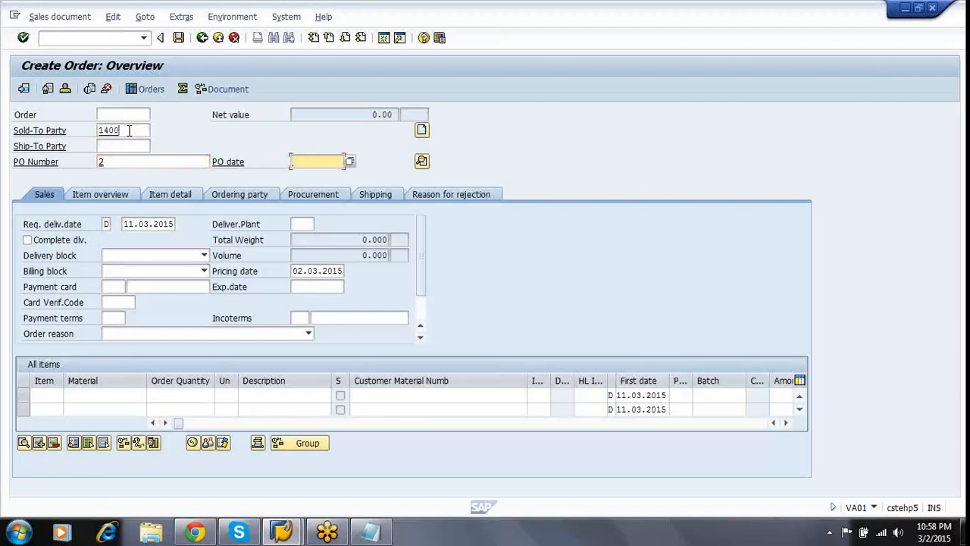
type("02.08.2015")
Add item 10: quantity 10 of material 3071 (STEEL BARS).
left_click(121, 398)
type("3071")
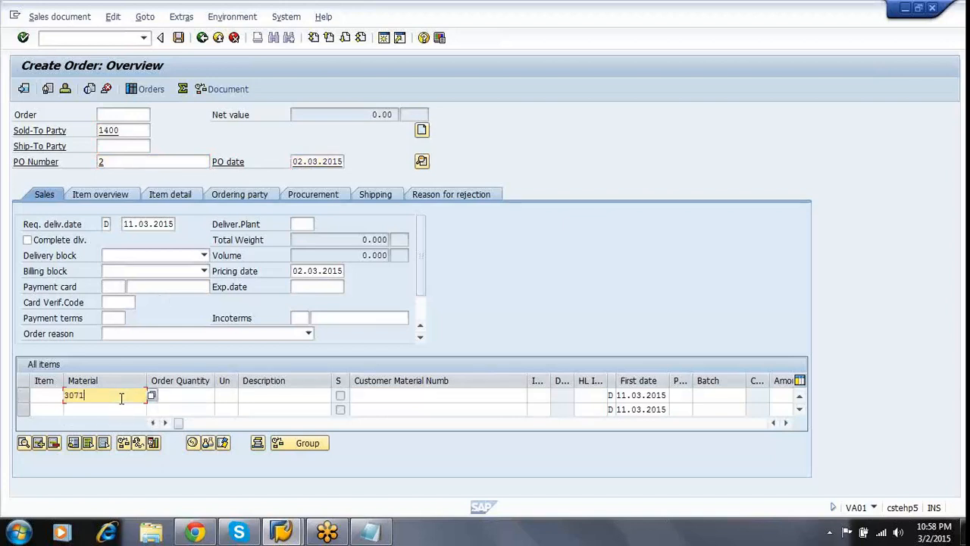
key("Tab")
type("10")
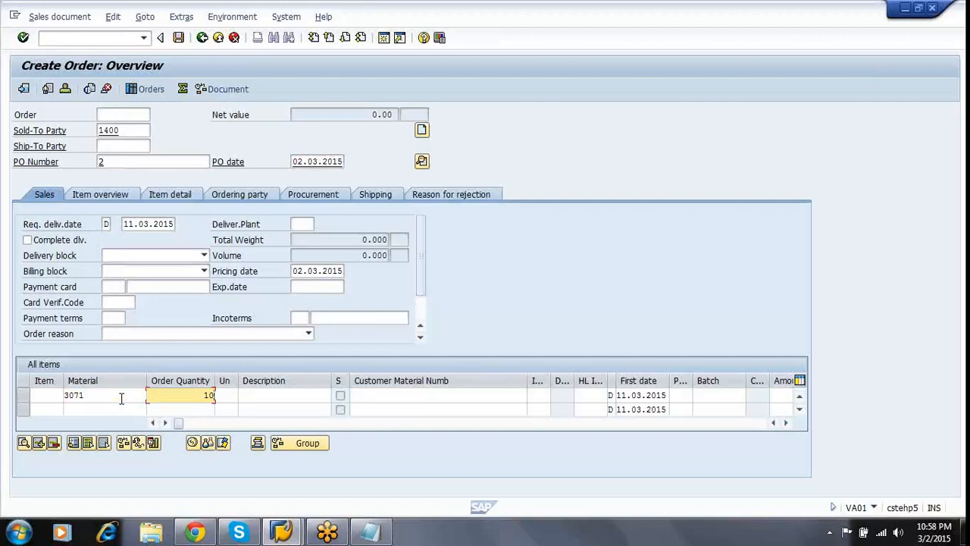
key("Return")
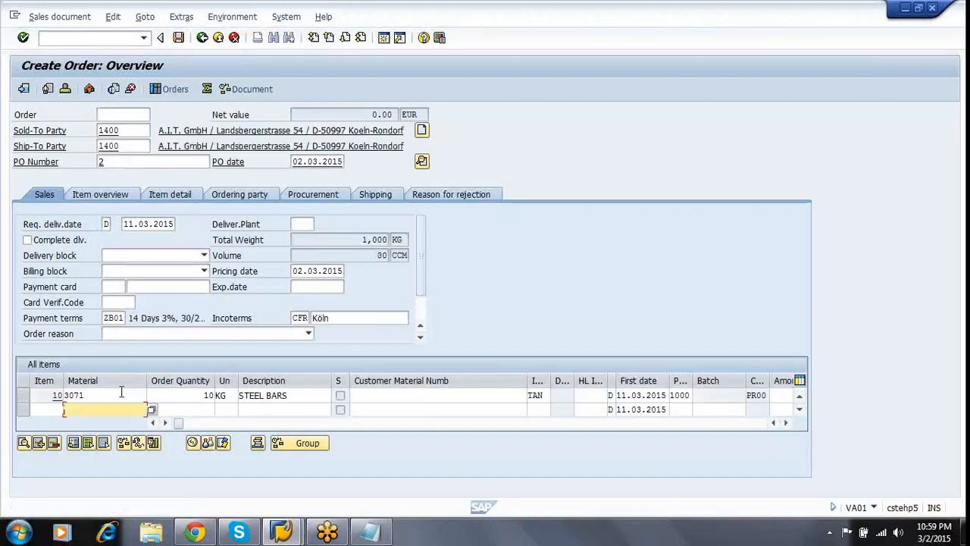
Open item 10's detail data on the Shipping tab.
left_click(117, 395)
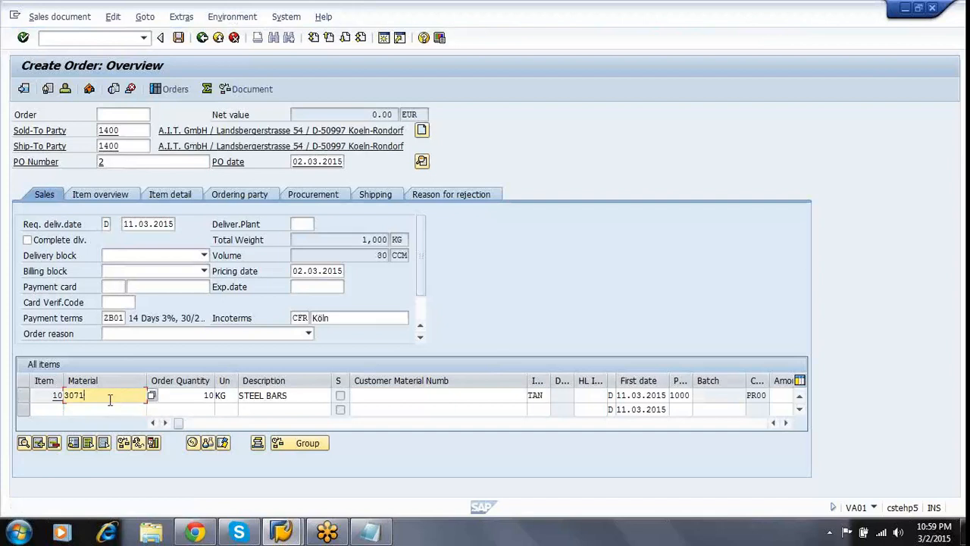
left_click(183, 395)
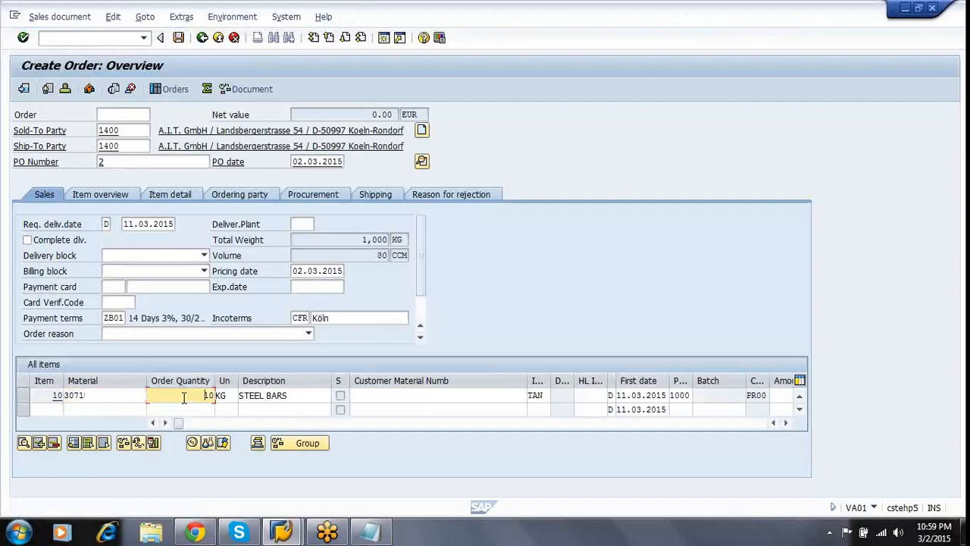
left_click(97, 395)
double_click(96, 395)
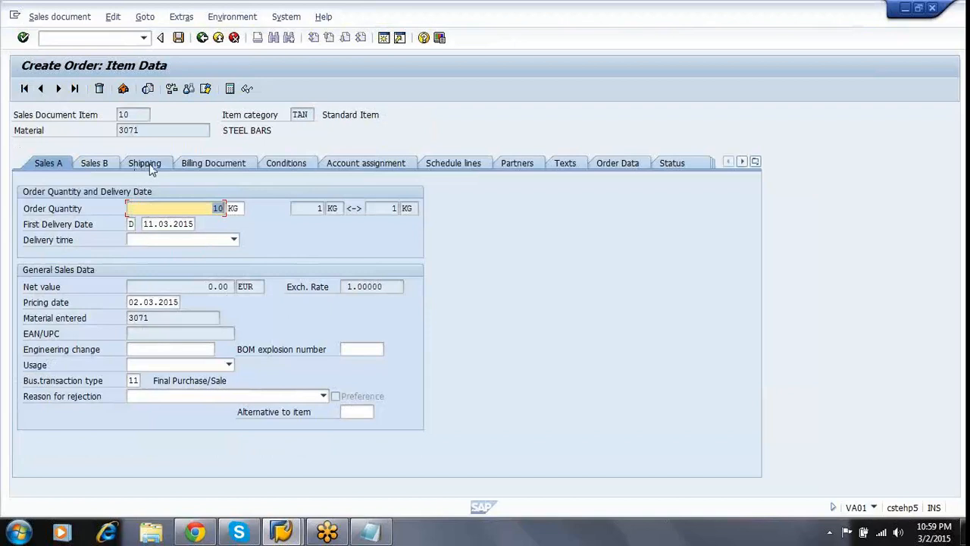
left_click(144, 163)
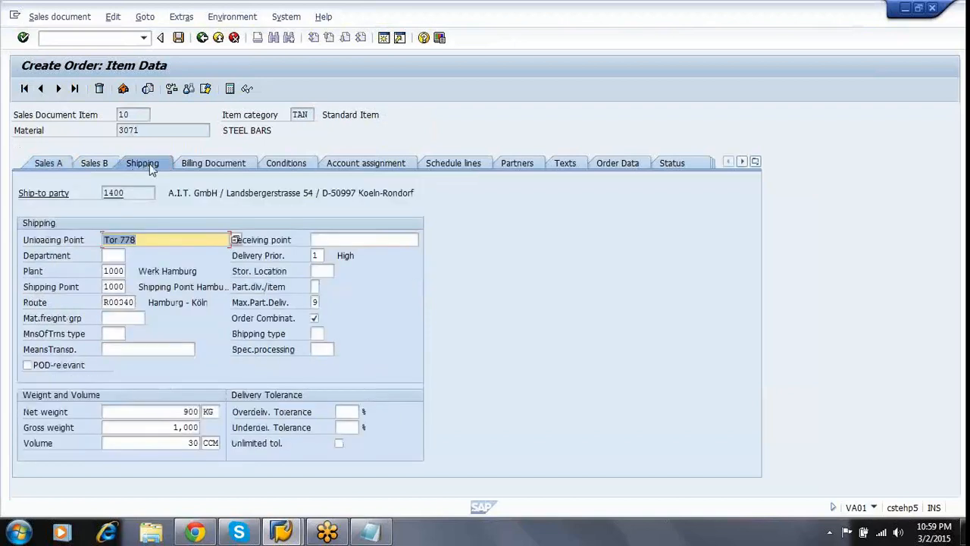
left_click(150, 168)
Set storage location 0001 and verify plant 1000 and shipping point 1000.
left_click(111, 270)
left_click(326, 271)
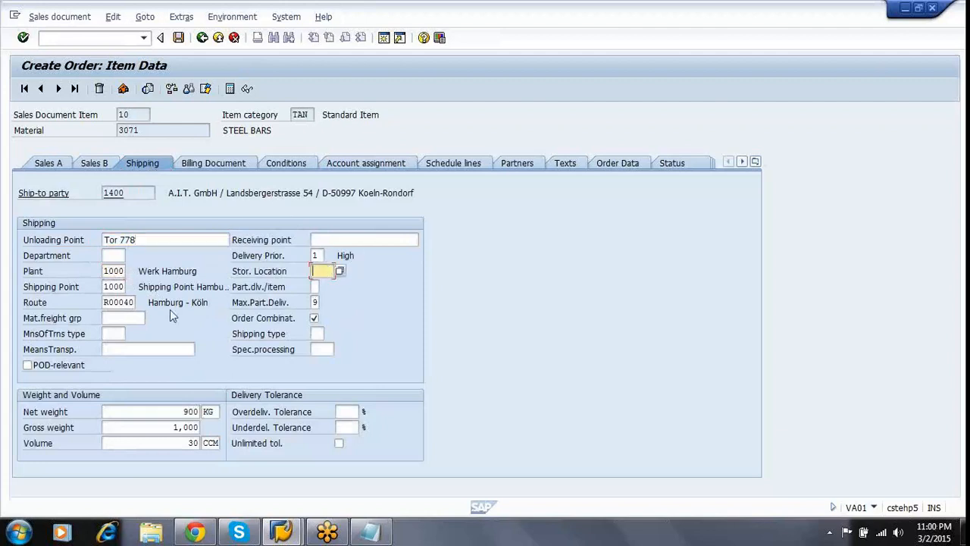
left_click(119, 288)
left_click(112, 271)
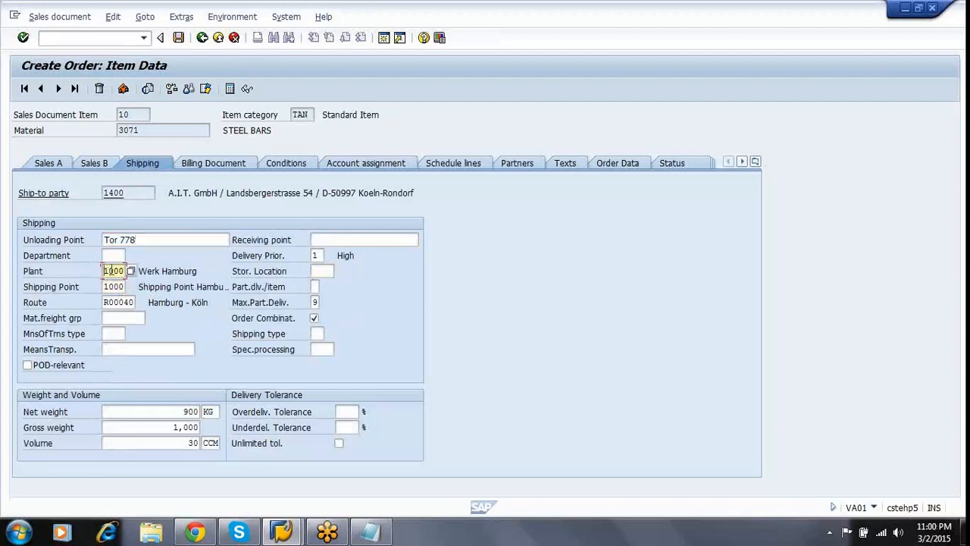
key("Tab")
type("0001")
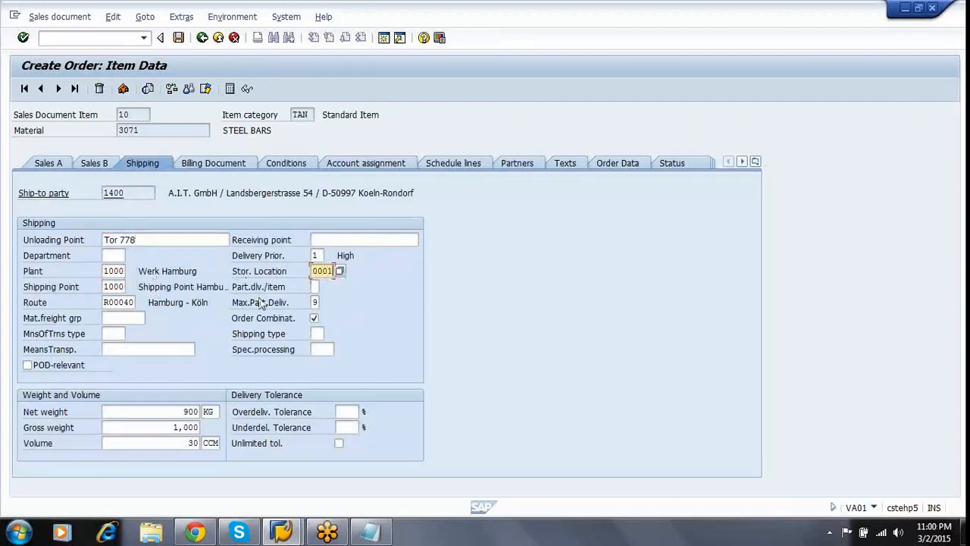
key("Return")
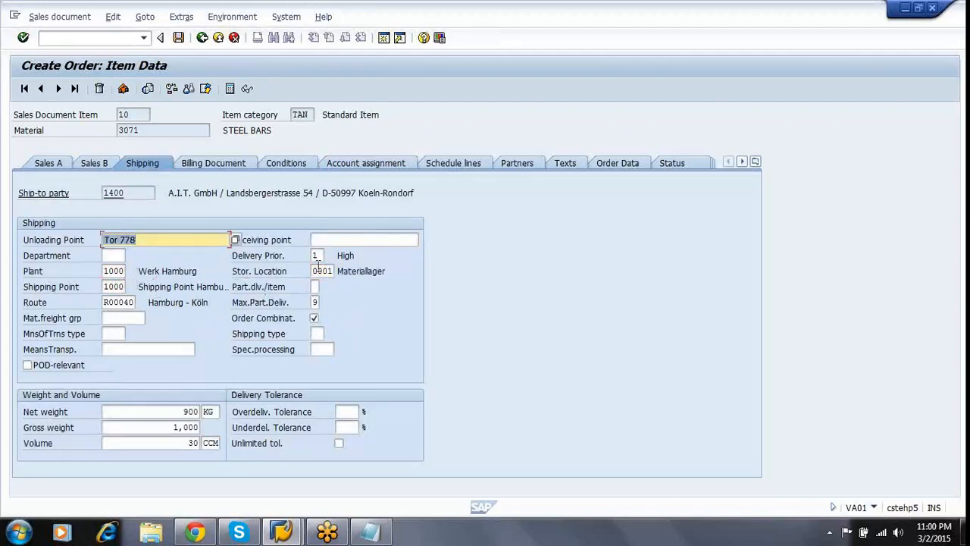
left_click(107, 271)
left_click(315, 271)
left_click(106, 287)
left_click(104, 269)
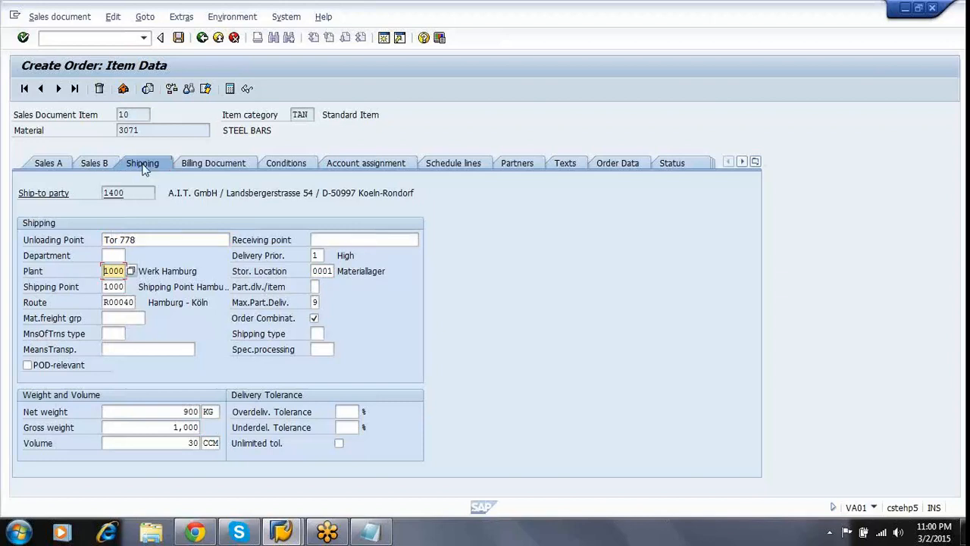
Add a PR00 price condition of 100 EUR/KG to item 10.
left_click(291, 164)
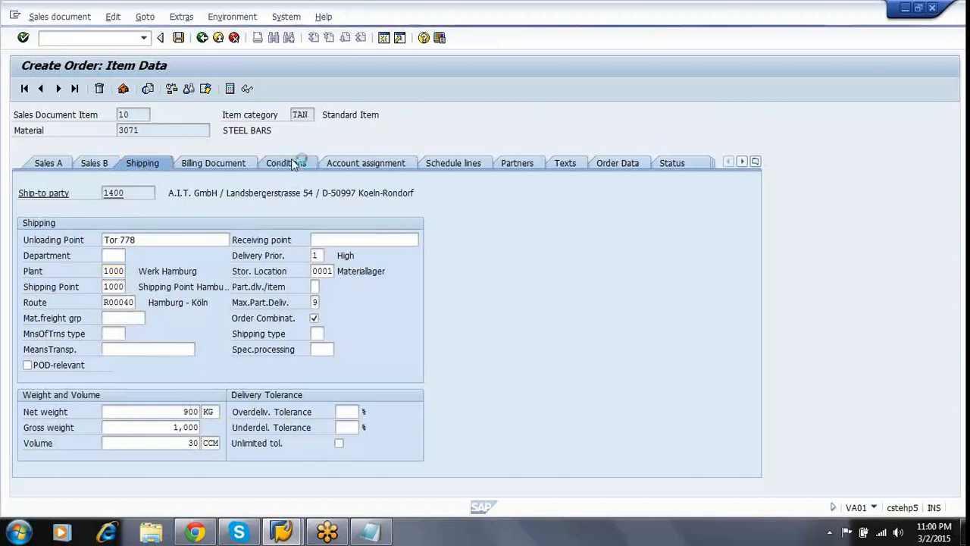
scroll(291, 160, "down", 5)
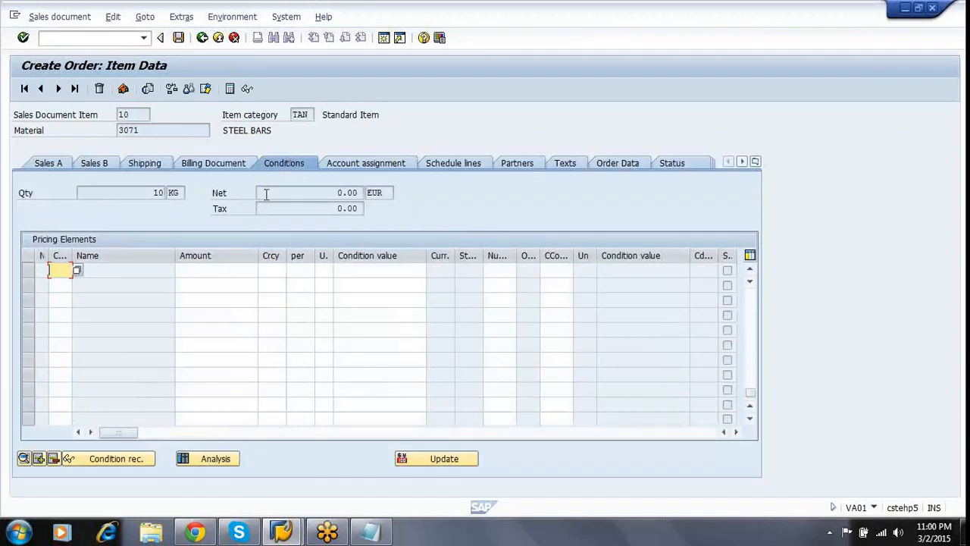
left_click_drag(72, 287, 98, 289)
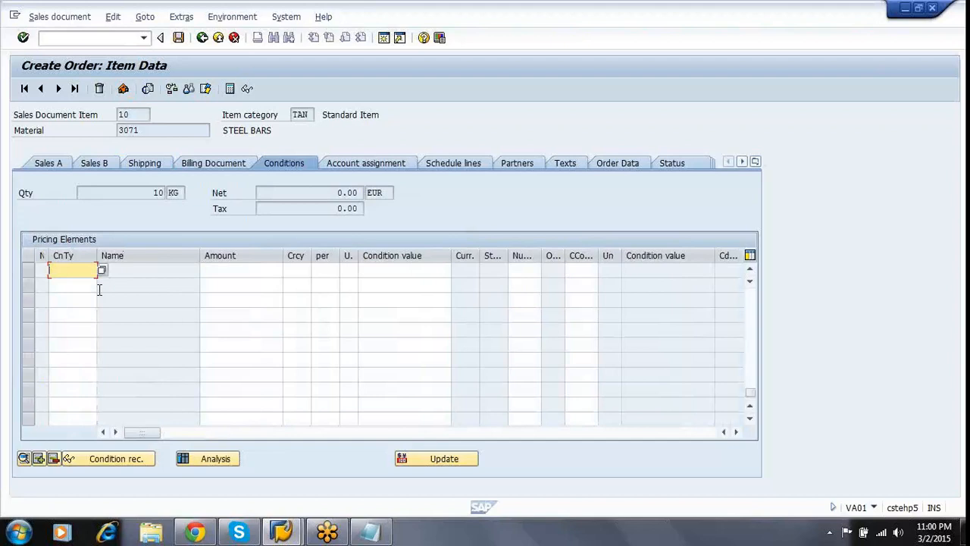
type("PR00")
key("Tab")
type("100")
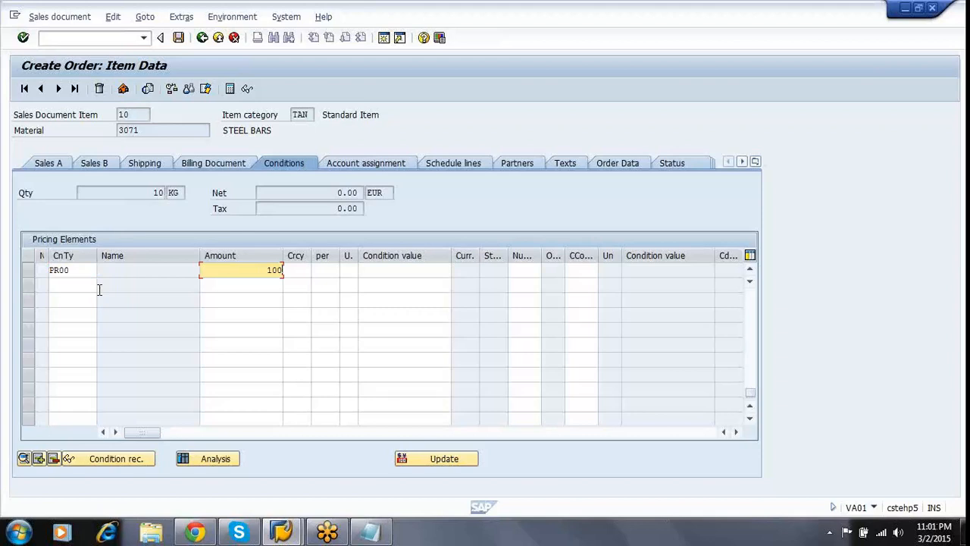
key("Return")
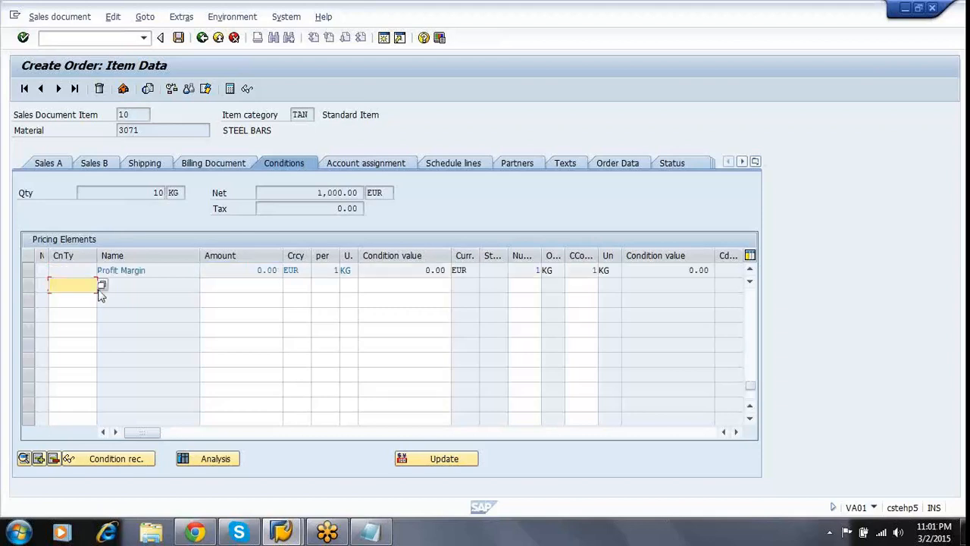
key("Page_Up")
key("Page_Up")
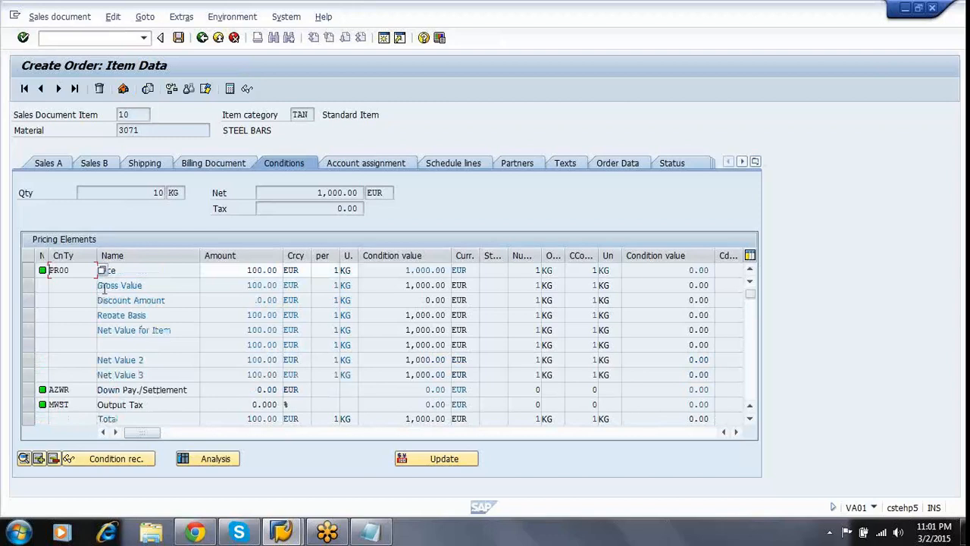
left_click(202, 37)
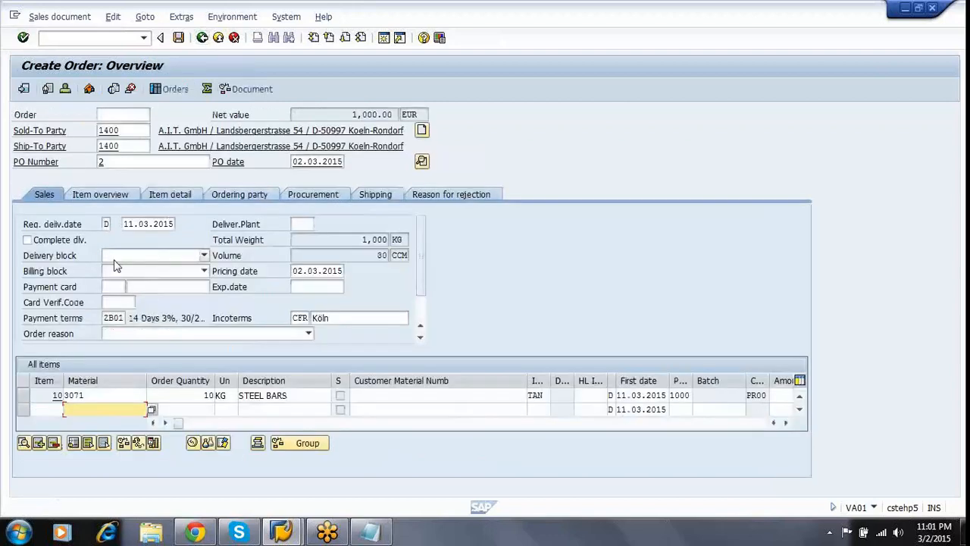
Run the incompletion log check on the STEEL BARS order twice.
left_click(108, 395)
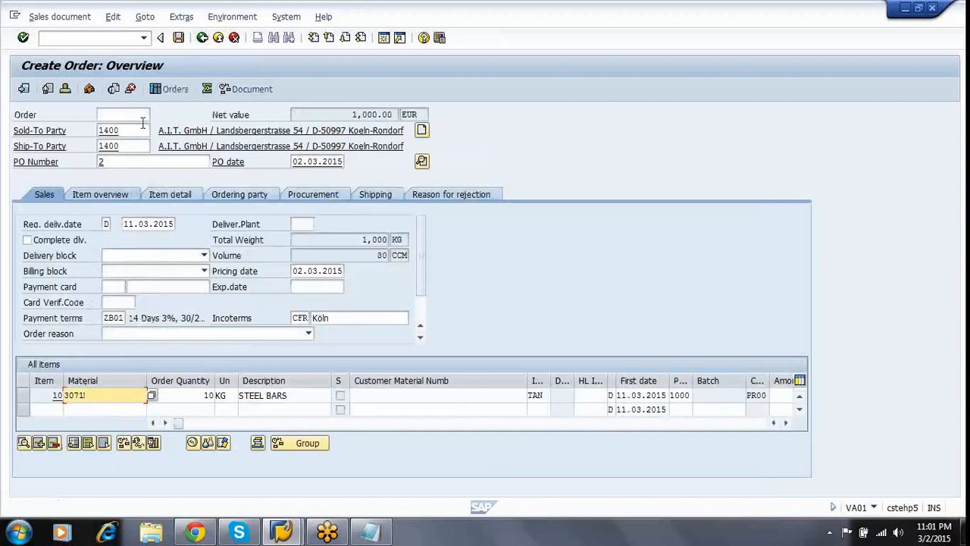
left_click(112, 16)
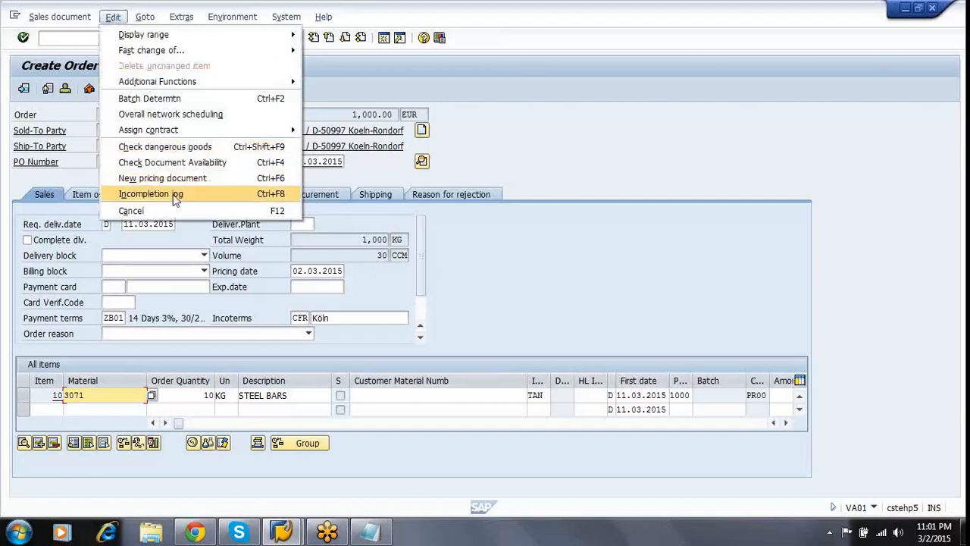
left_click(196, 199)
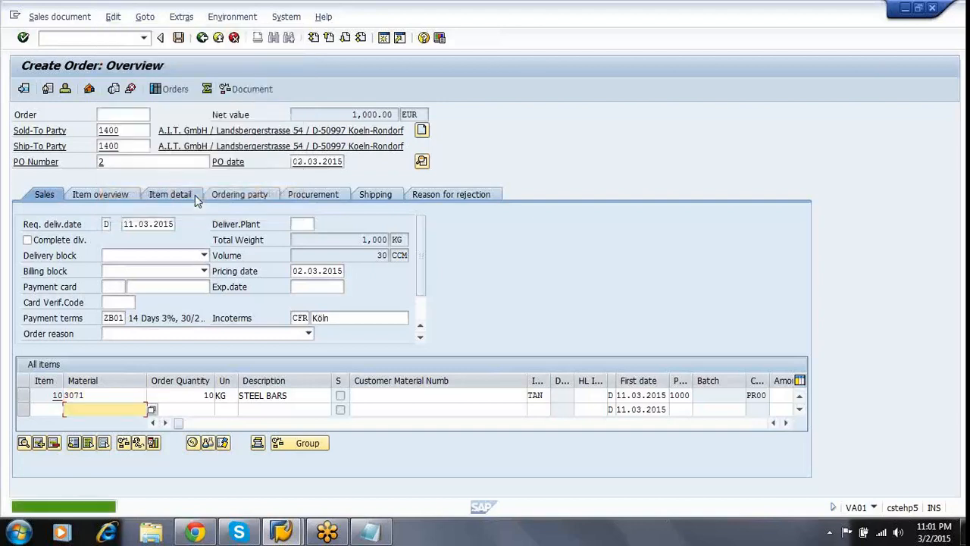
left_click(128, 397)
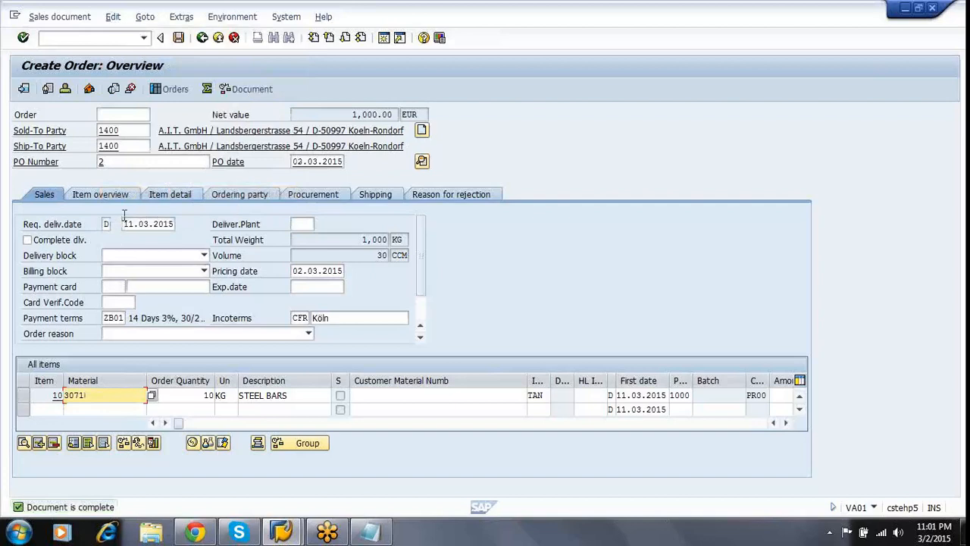
left_click(112, 18)
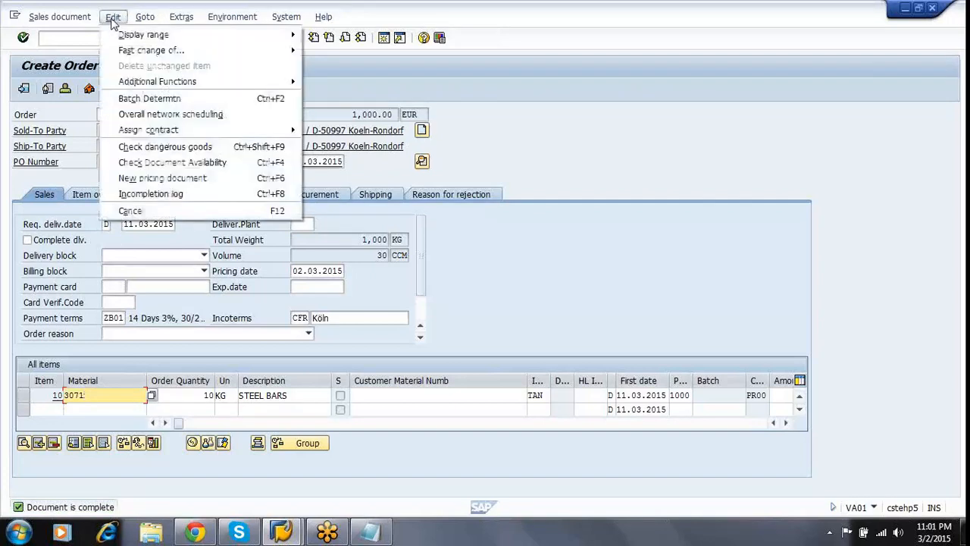
left_click(193, 194)
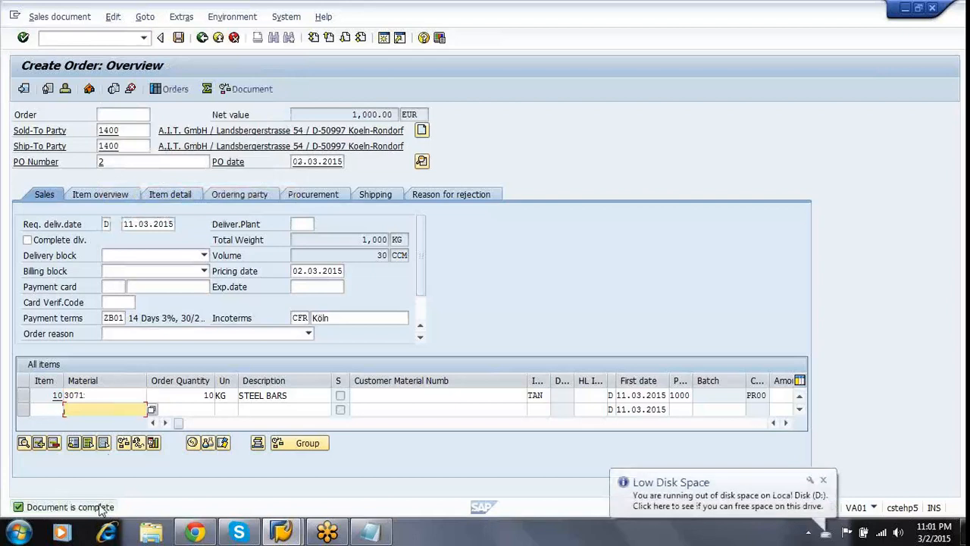
Save the sales order and dismiss the low disk space notification.
left_click(178, 39)
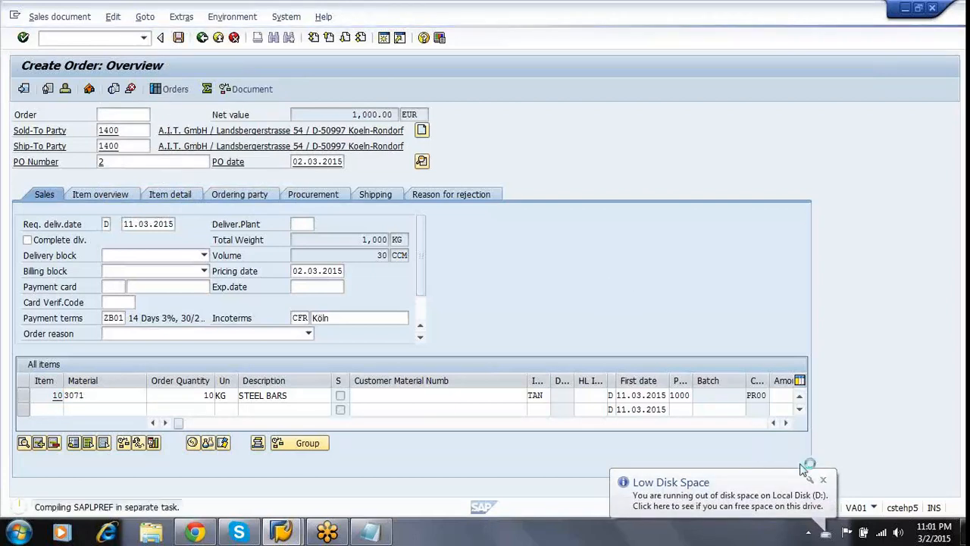
left_click(823, 480)
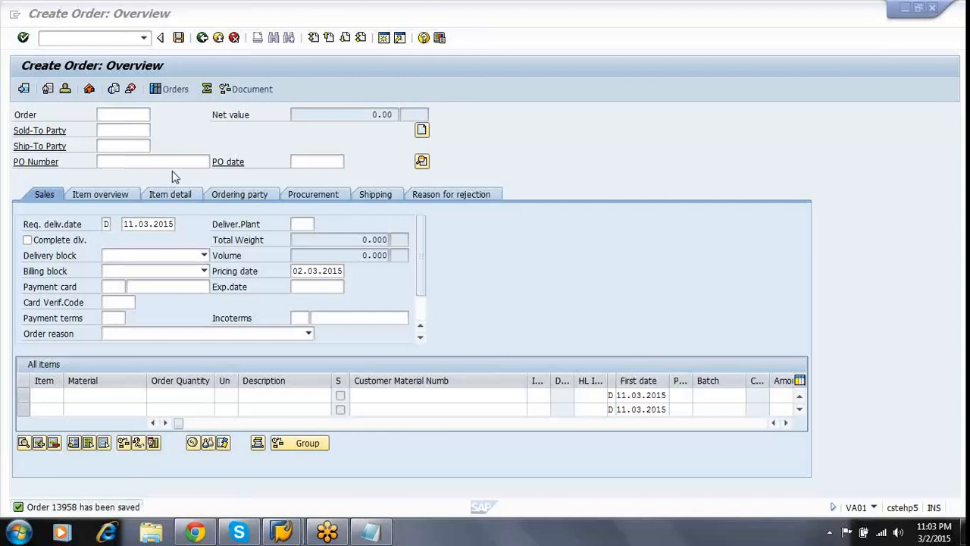
left_click(122, 129)
Enter the sold-to customer, PO number, PO date 02.03.2015 and 10 of material 3071.
type("1")
key("Down")
key("Return")
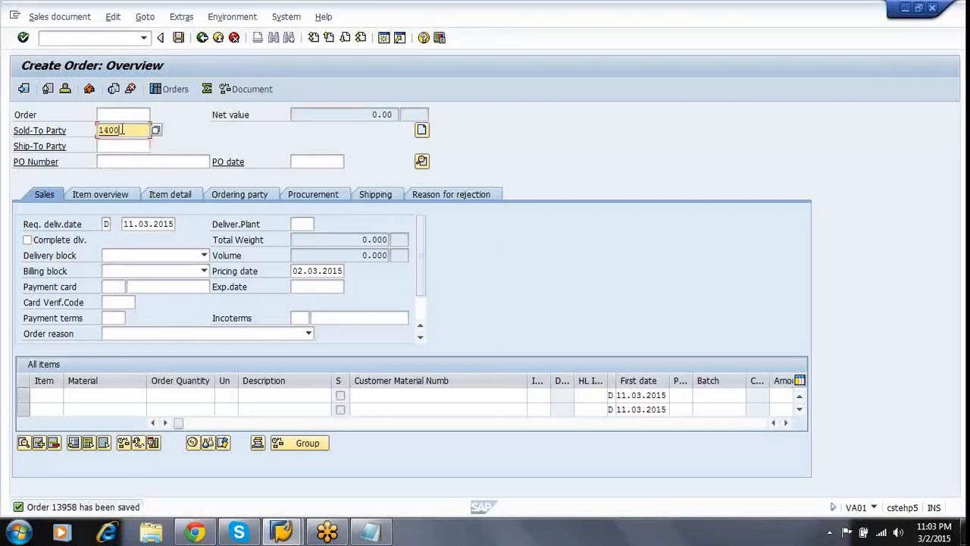
key("Tab")
key("Tab")
type("-")
key("Tab")
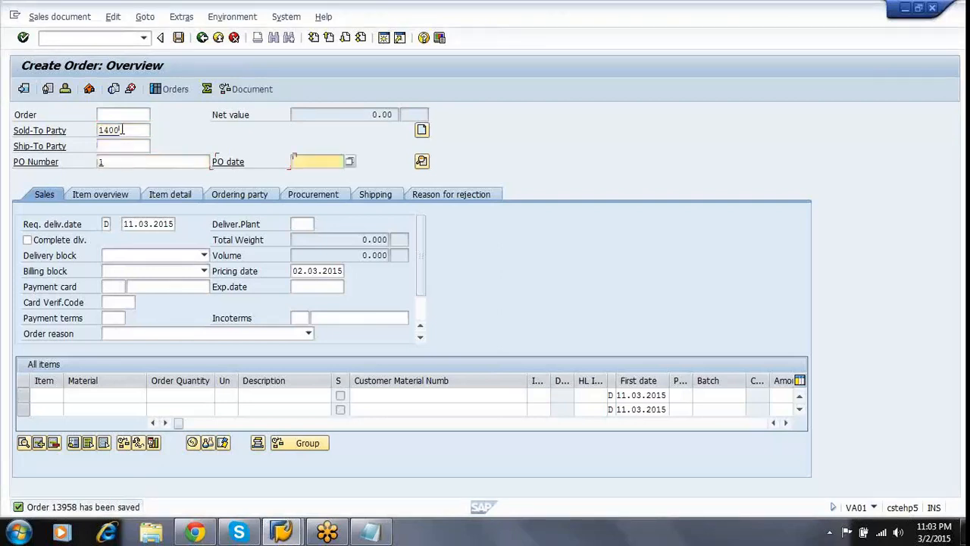
key("Down")
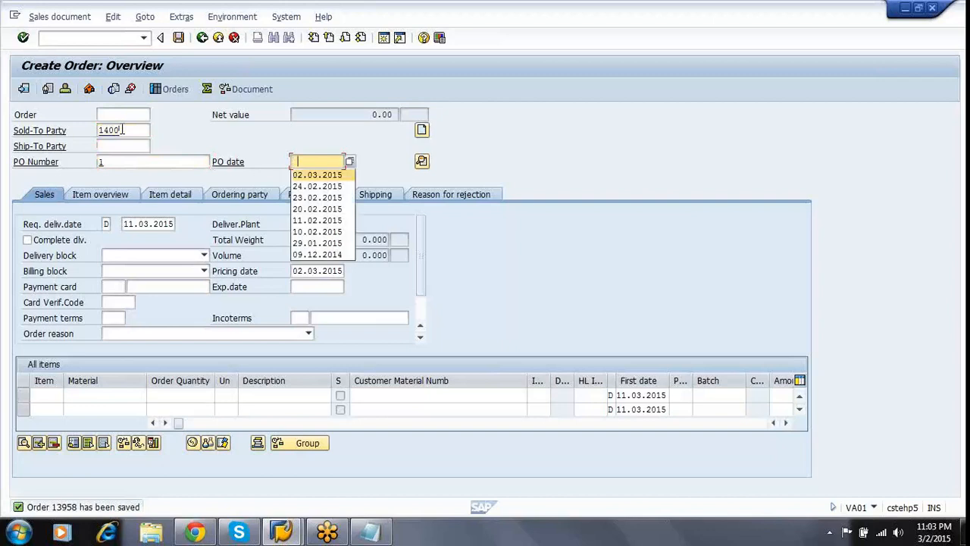
key("Return")
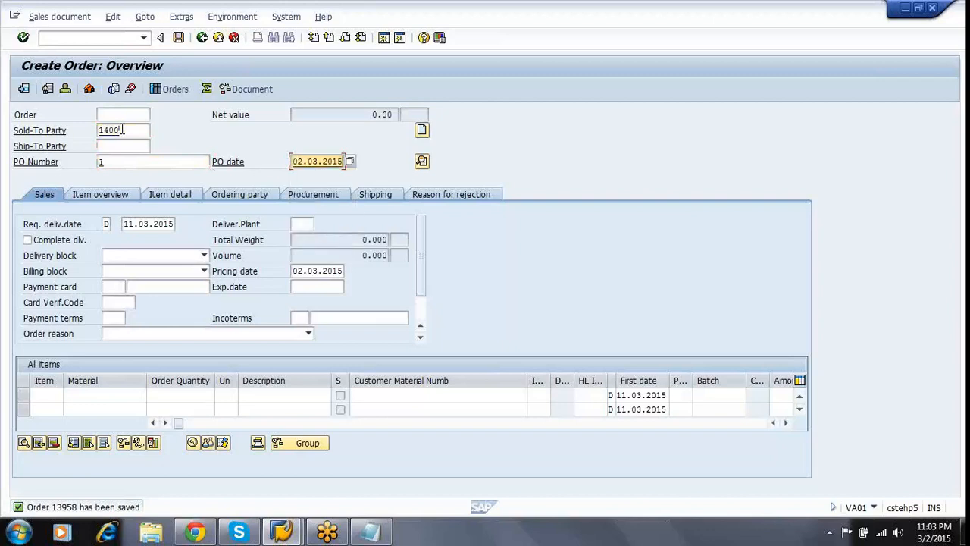
left_click(130, 394)
type("3071")
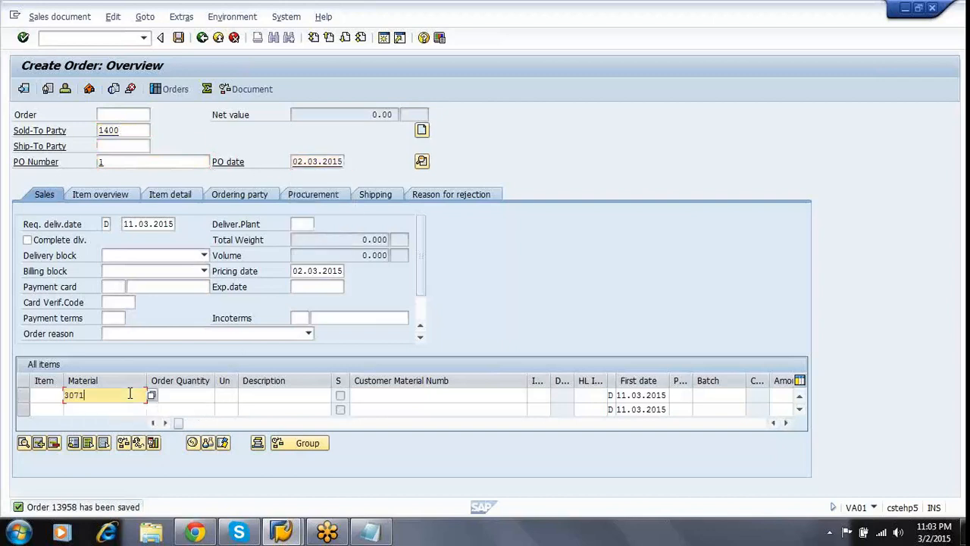
key("Tab")
type("10")
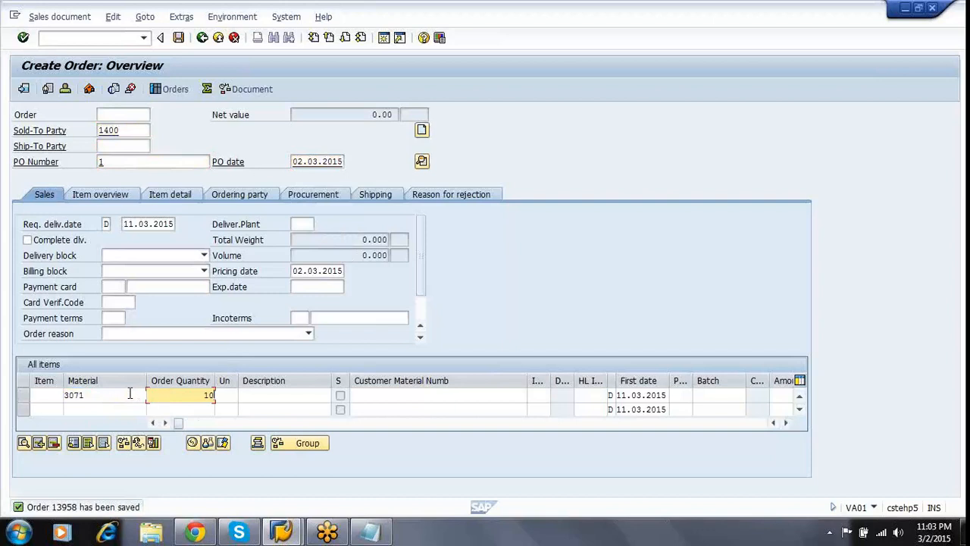
key("Return")
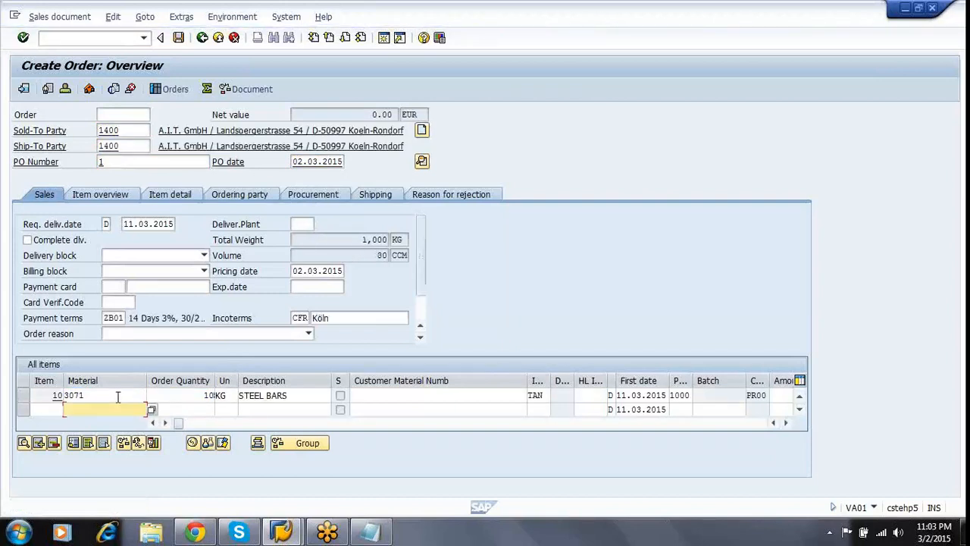
Set item 10's storage location to 0001 on its shipping data.
double_click(99, 396)
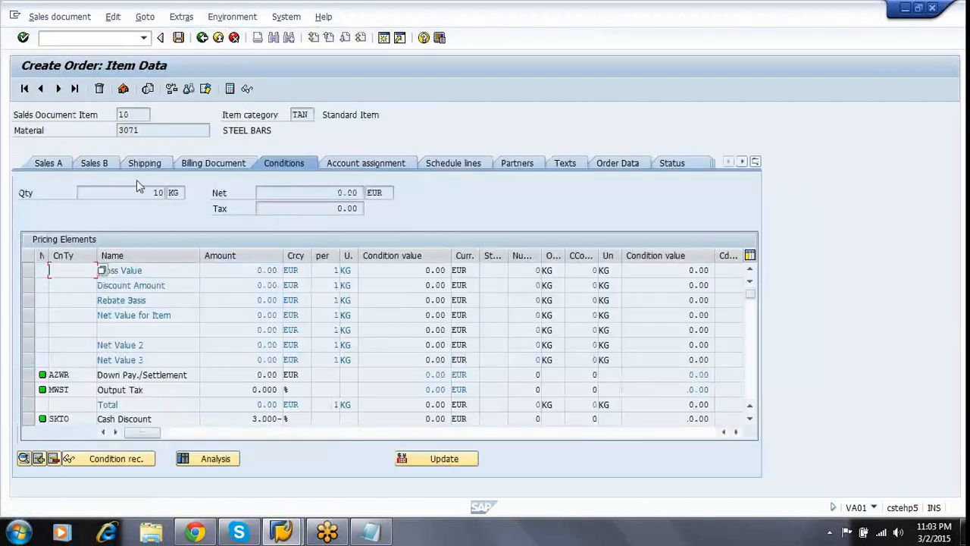
left_click(144, 163)
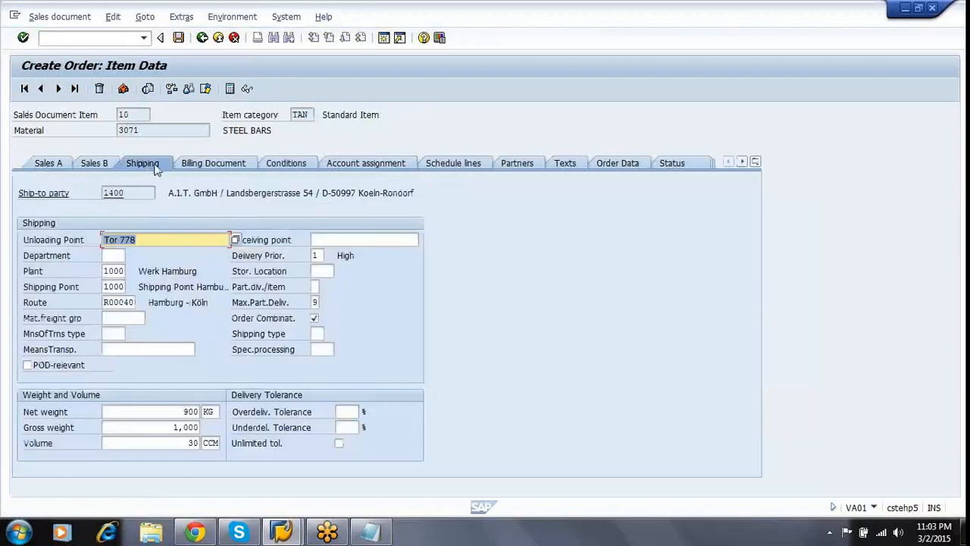
left_click(329, 270)
type("0001")
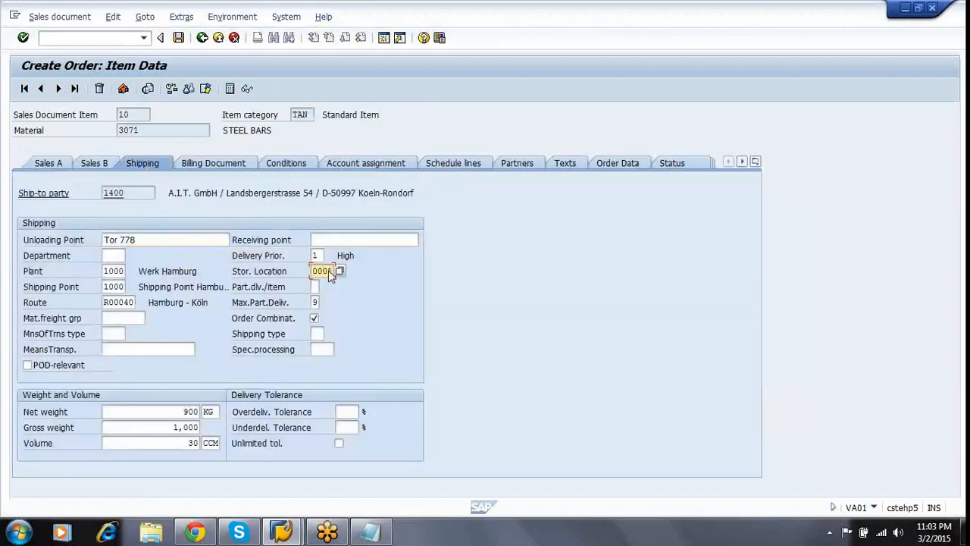
key("Return")
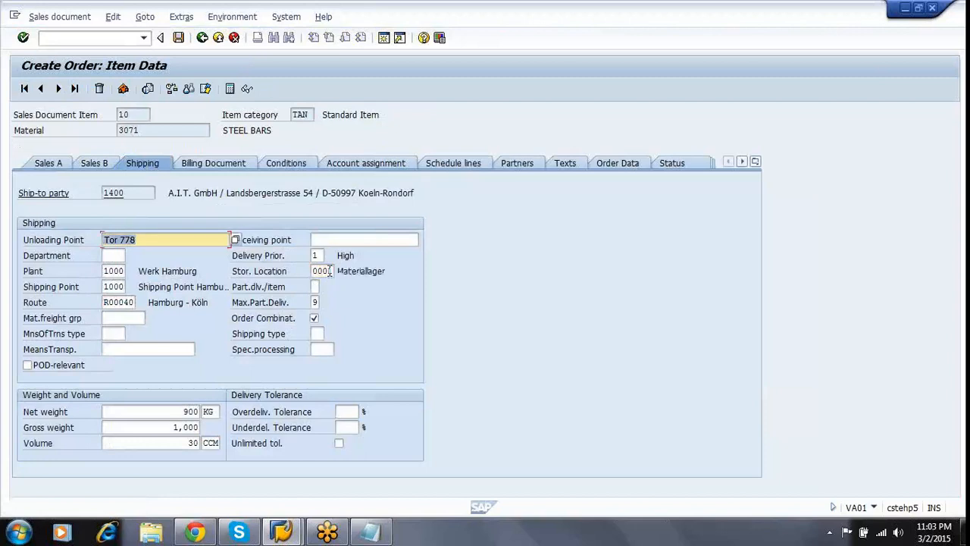
Add a PR00 price of 100 to item 10's conditions.
left_click(303, 166)
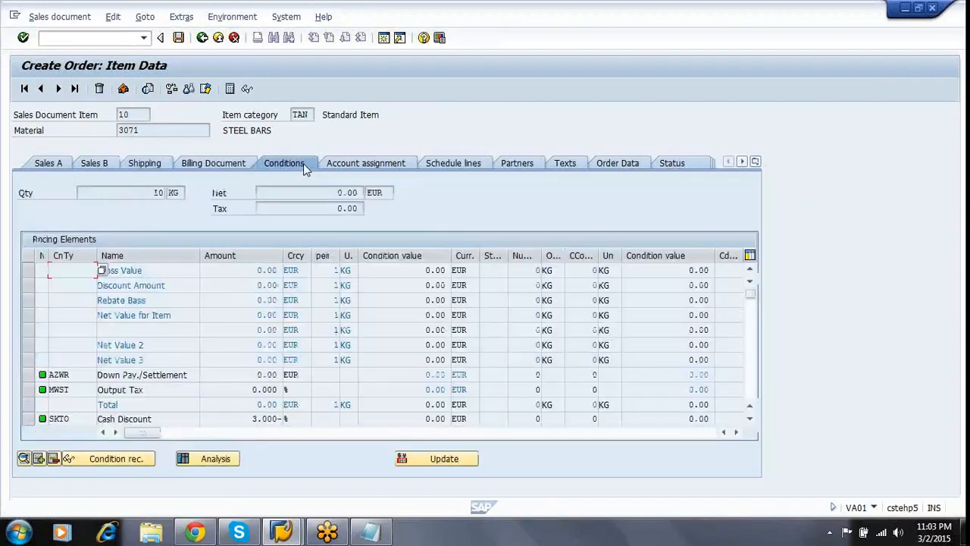
type("PR00")
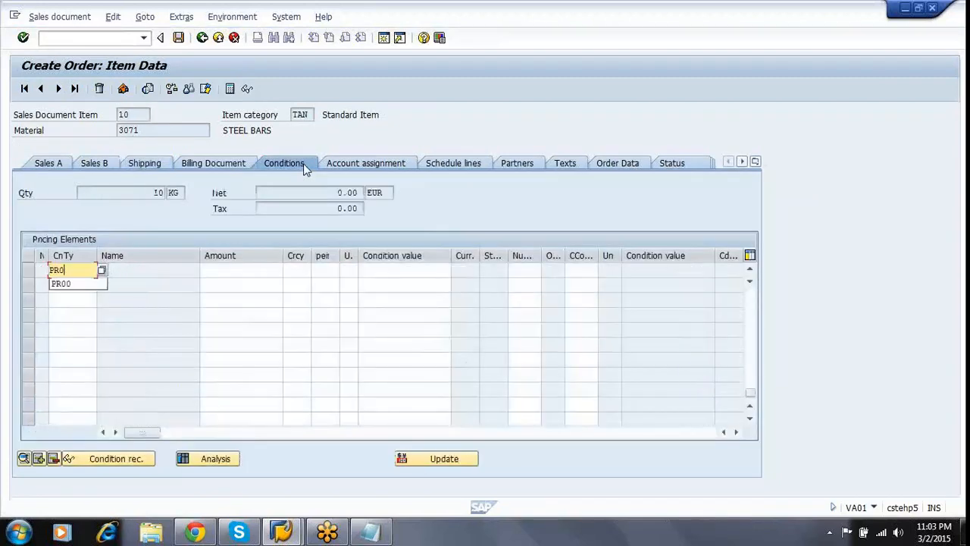
key("Tab")
type("100")
key("Return")
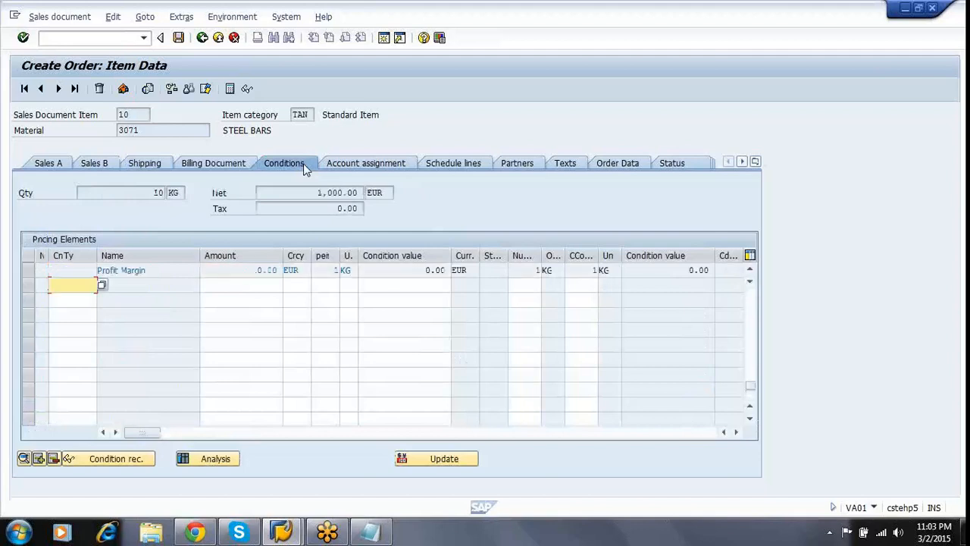
key("F3")
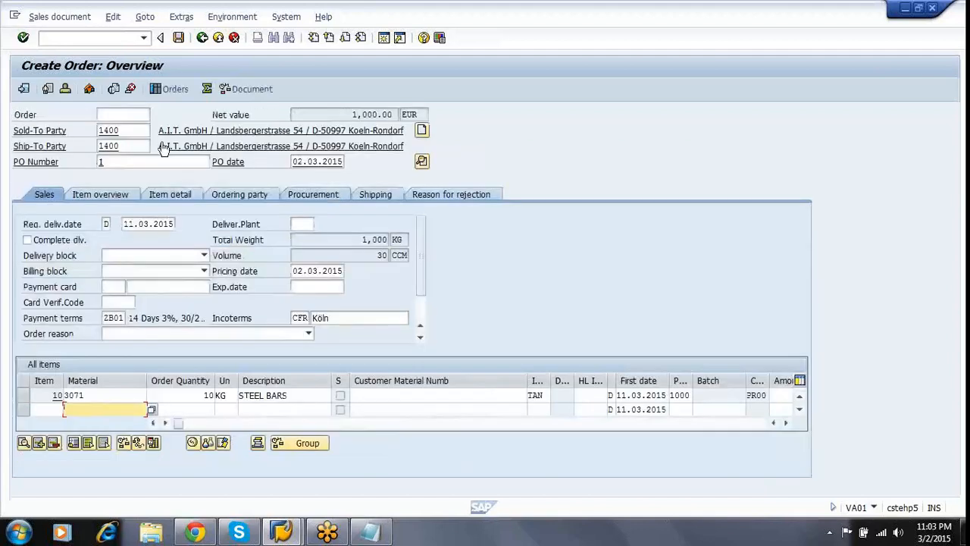
Save the order, then enter a new one with PO 1, date 02.03.2015, 10 of material 3071.
left_click(179, 38)
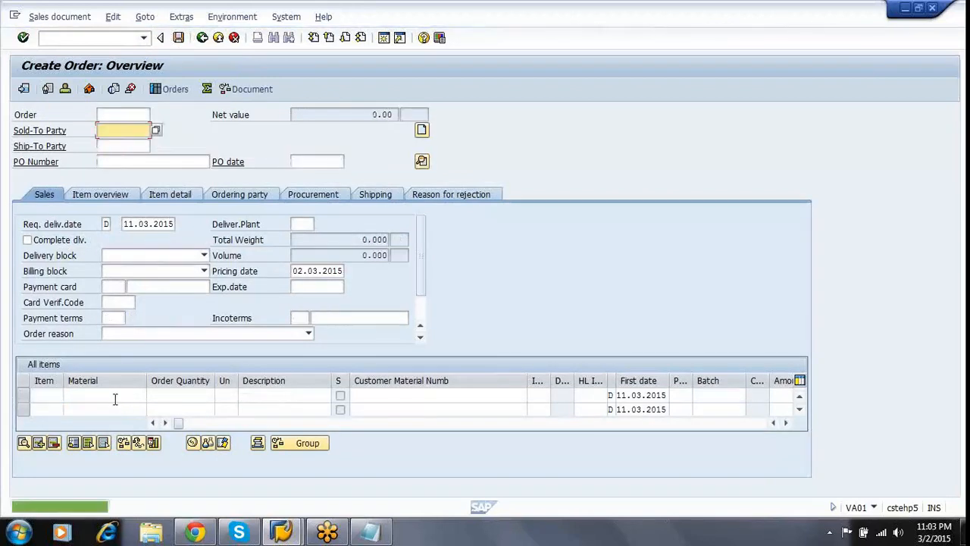
type("1400")
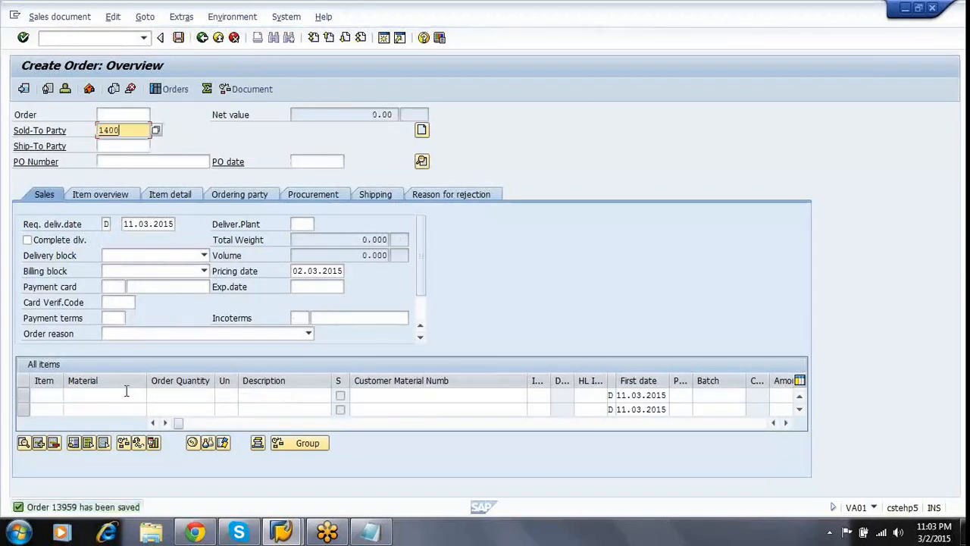
key("Tab")
key("Tab")
type("1")
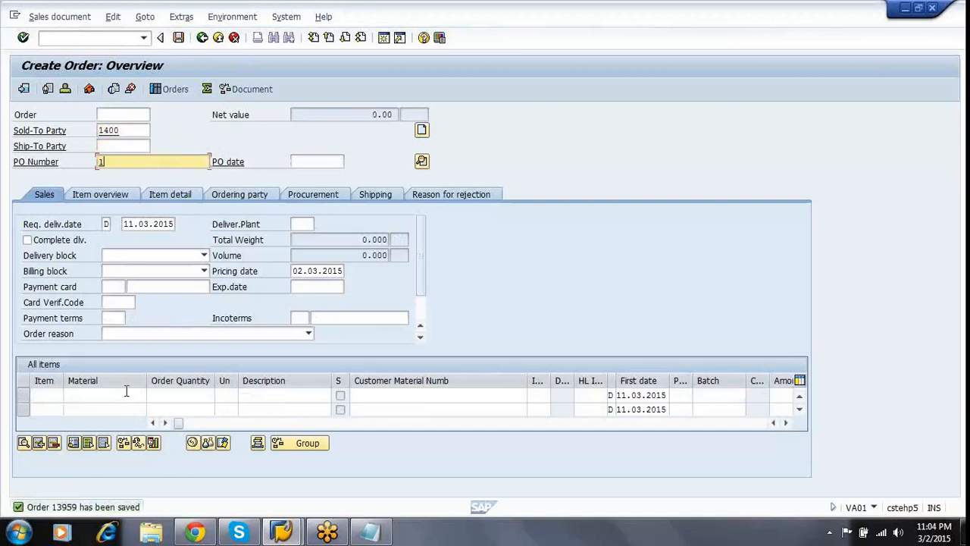
key("Tab")
key("space")
key("Down")
key("Return")
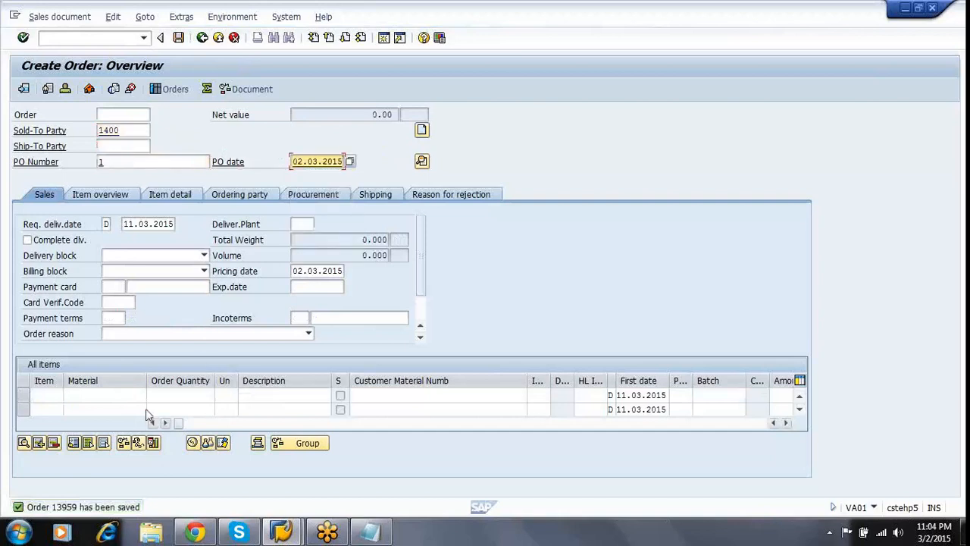
left_click(138, 397)
type("3071")
key("Tab")
type("10")
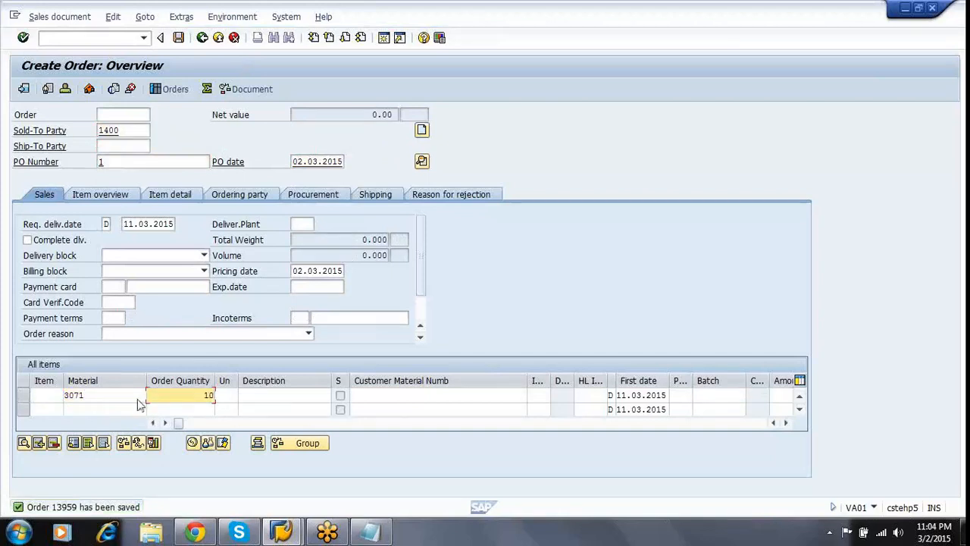
key("Return")
Set item 10's storage location to 0001 on its shipping data.
double_click(121, 394)
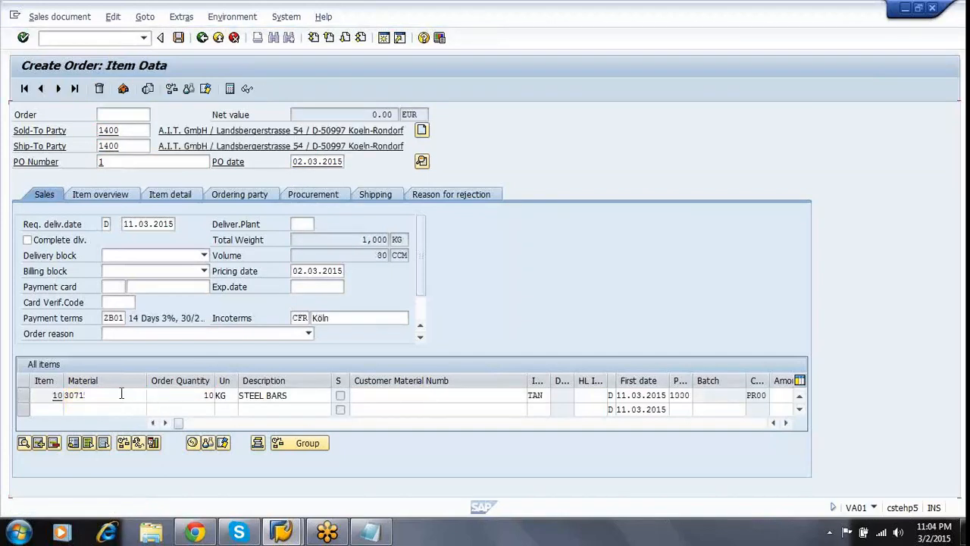
left_click(142, 163)
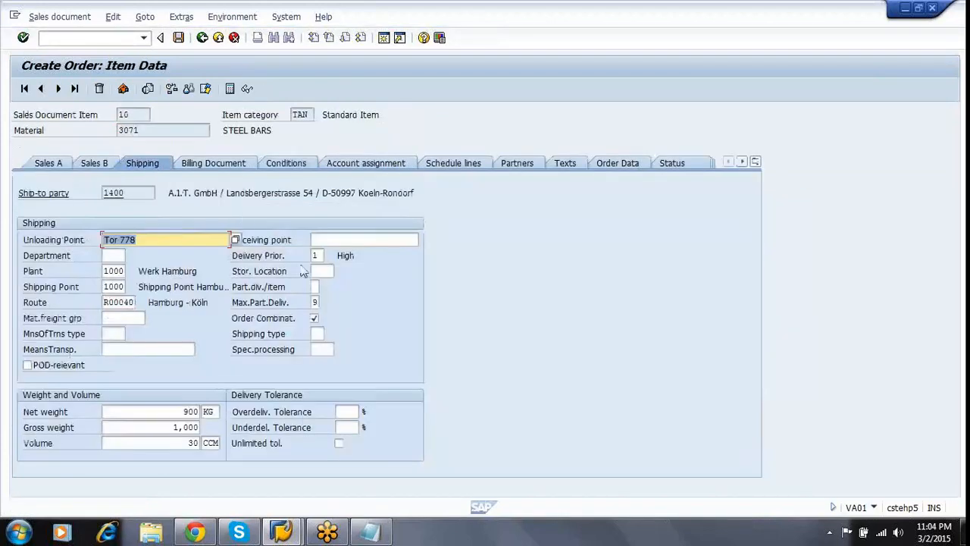
left_click(321, 269)
type("0001")
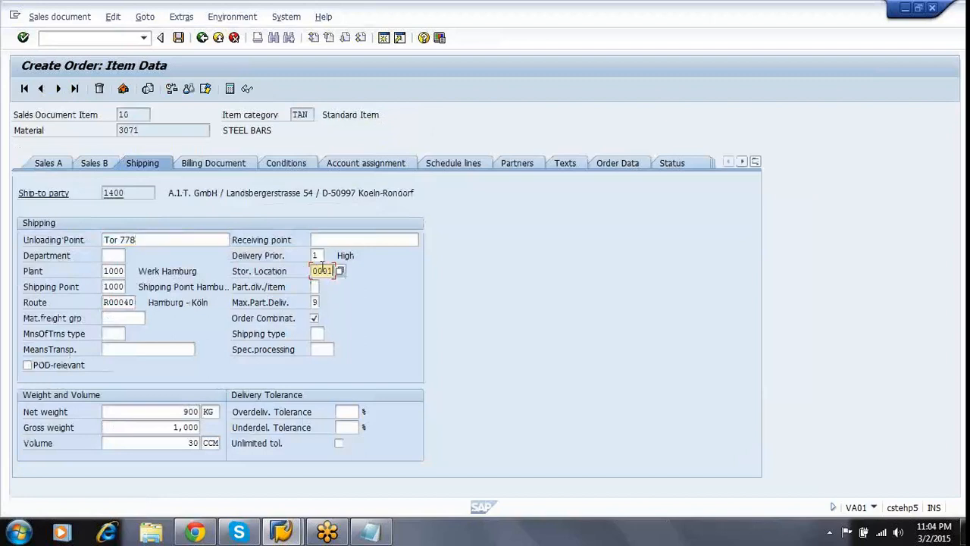
key("Return")
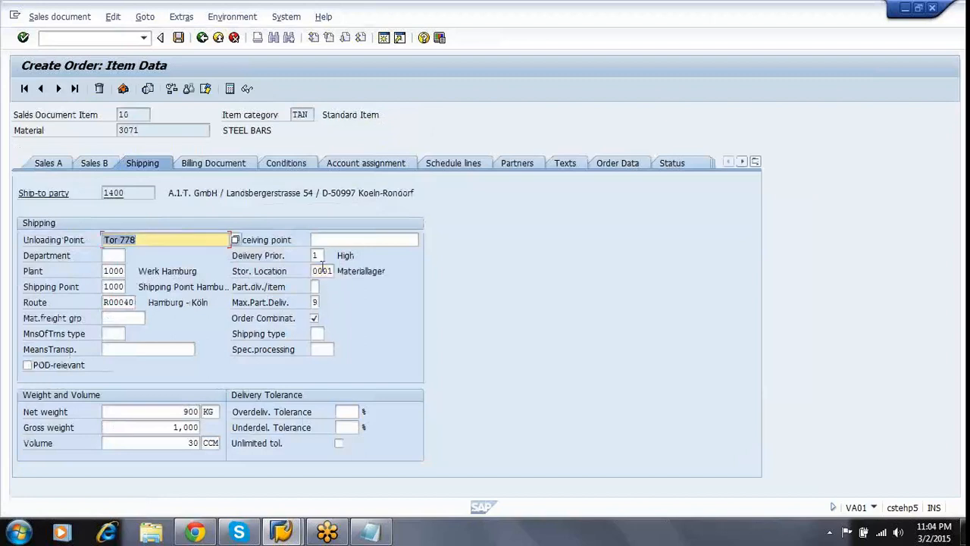
Add a PR00 price of 100 to item 10 and save the order.
left_click(284, 164)
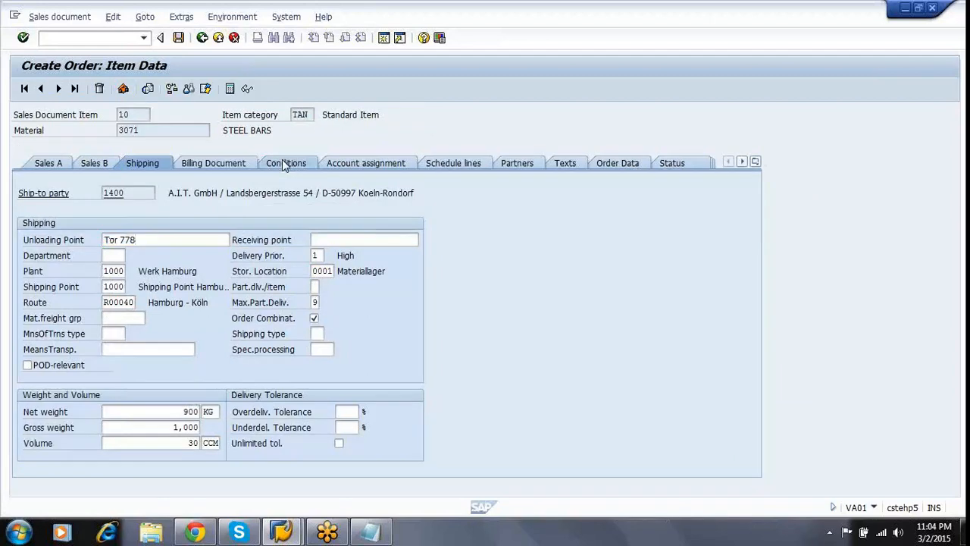
type("PR00")
key("Tab")
type("100")
key("Return")
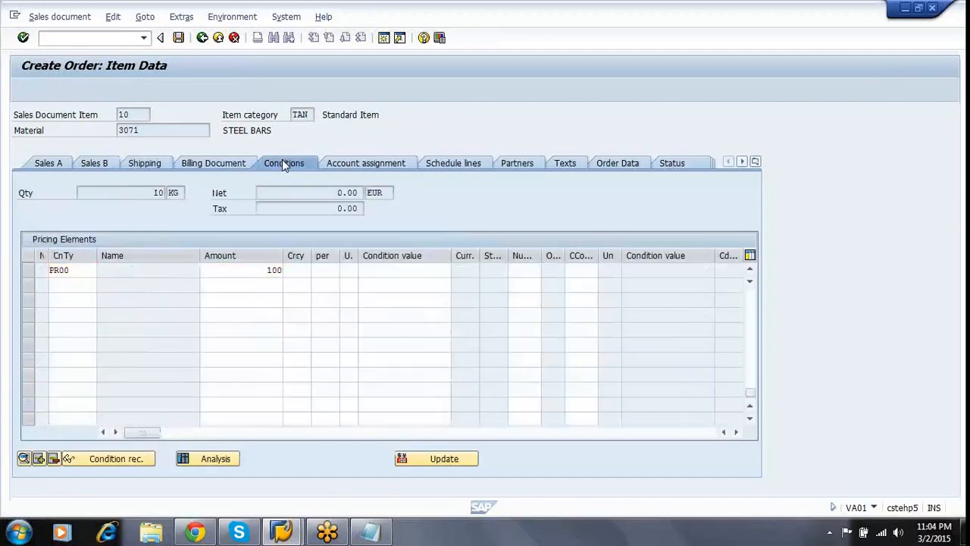
key("F3")
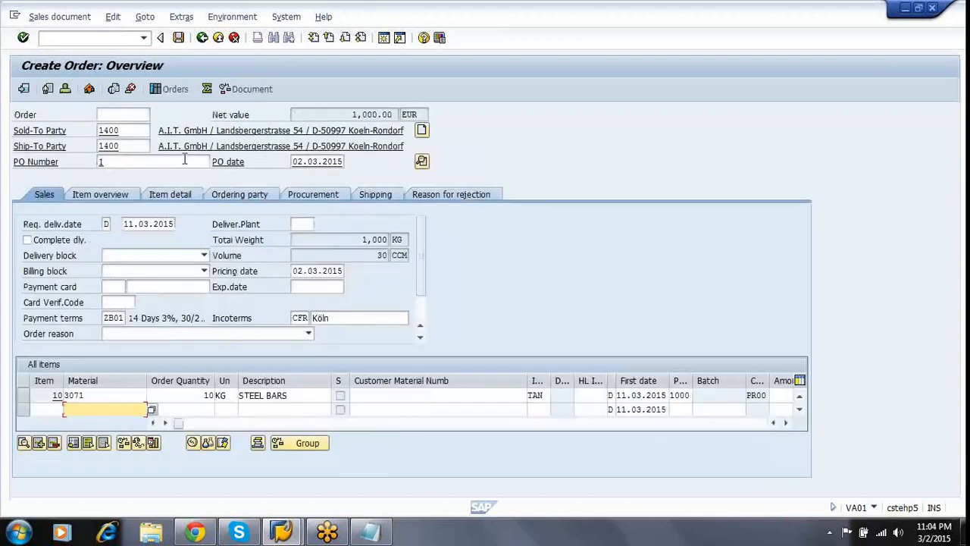
left_click(179, 39)
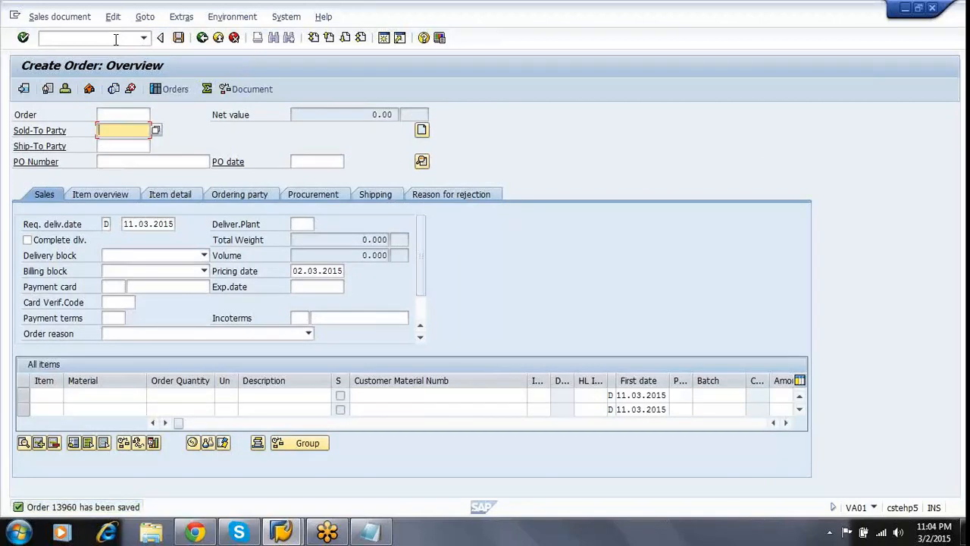
Check the requested delivery date, then start outbound delivery creation with /NVL01N.
left_click(66, 227)
left_click(126, 224)
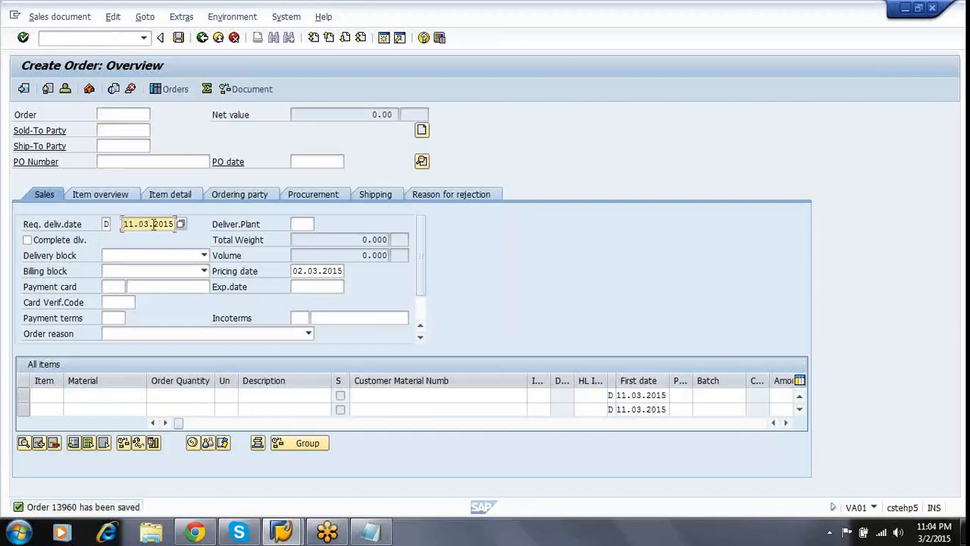
left_click(121, 38)
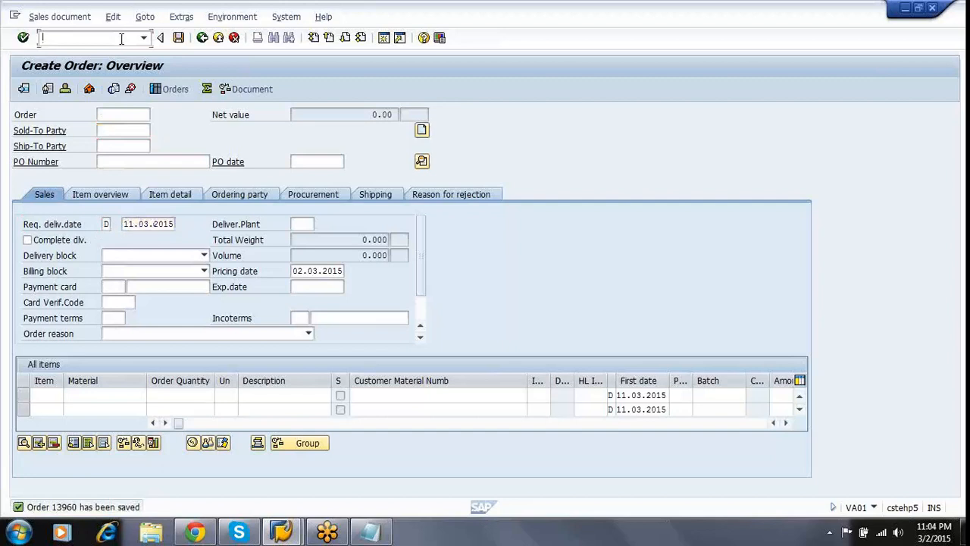
type("/NVL01N")
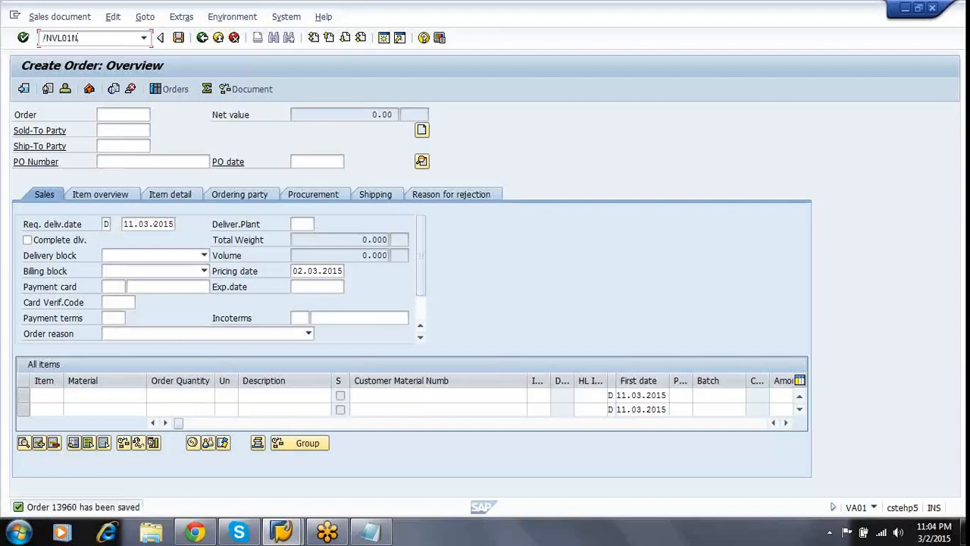
key("Return")
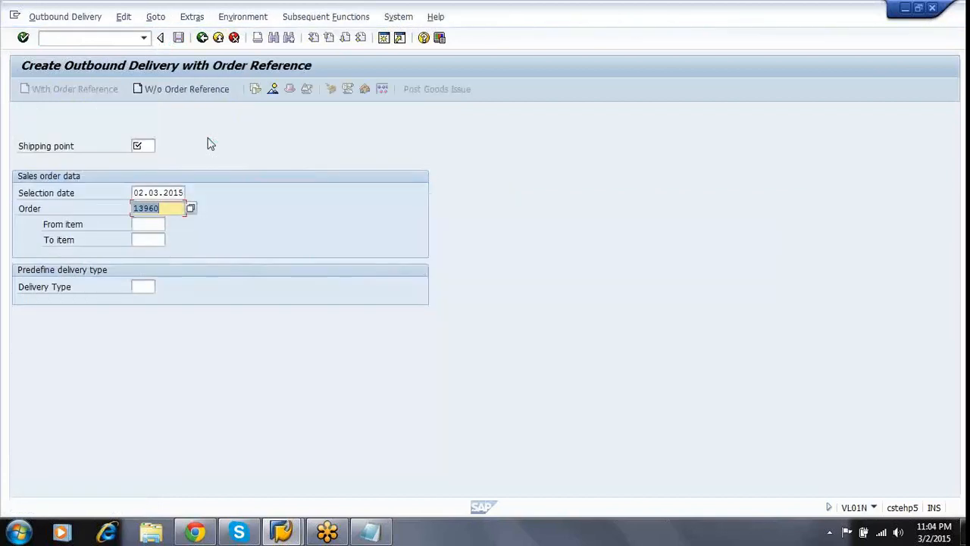
left_click(149, 145)
Create a delivery at shipping point 1000, selection date 11.03.2015, for the earlier sales order.
type("1000")
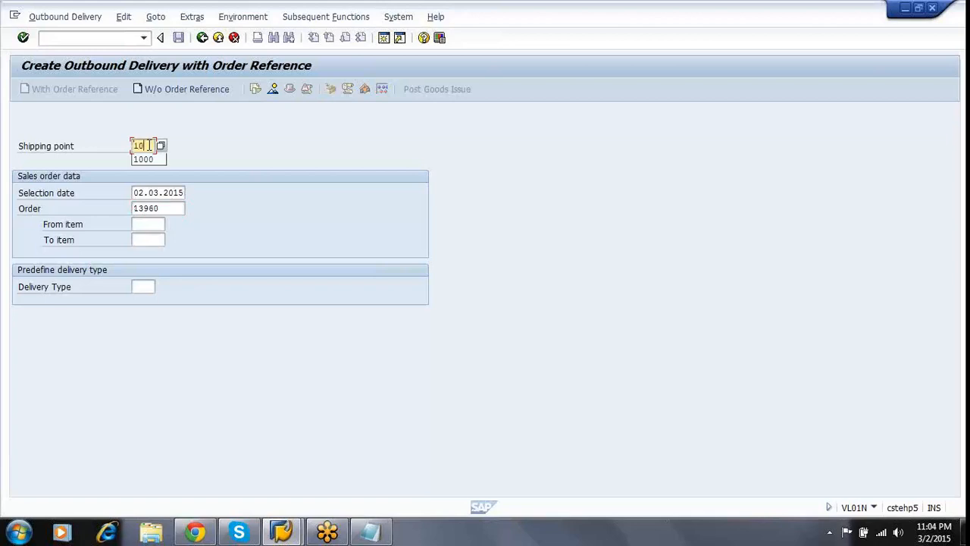
left_click(136, 194)
key("Delete")
key("Delete")
type("11")
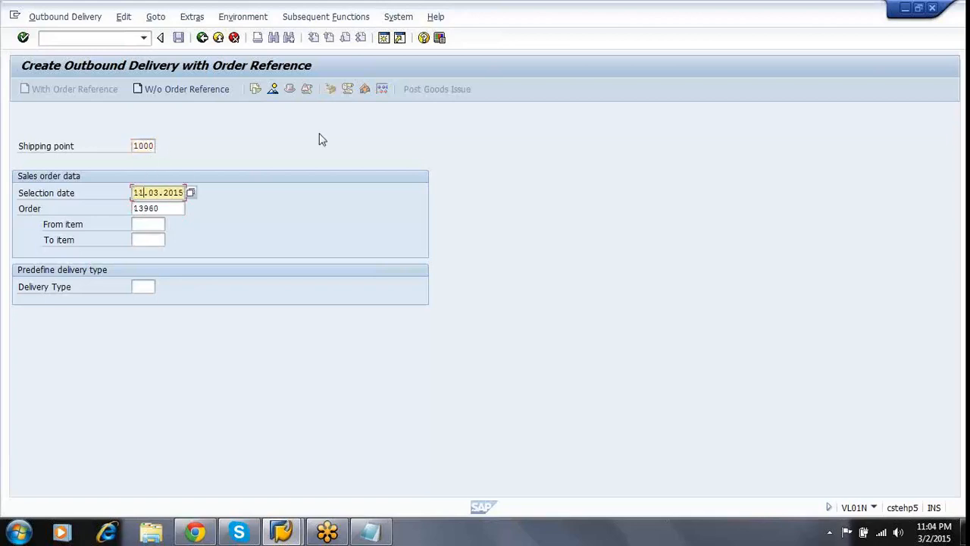
left_click(178, 208)
key("BackSpace")
key("BackSpace")
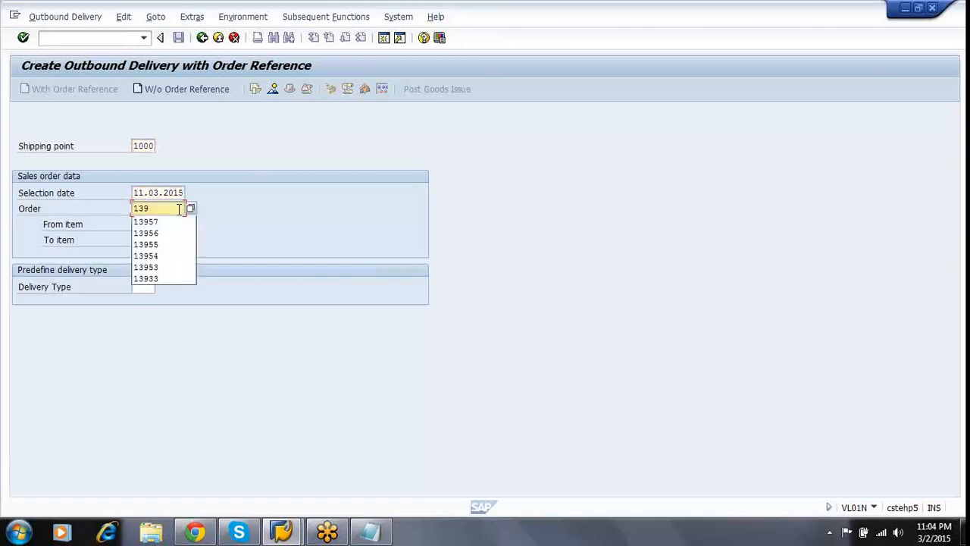
type("58")
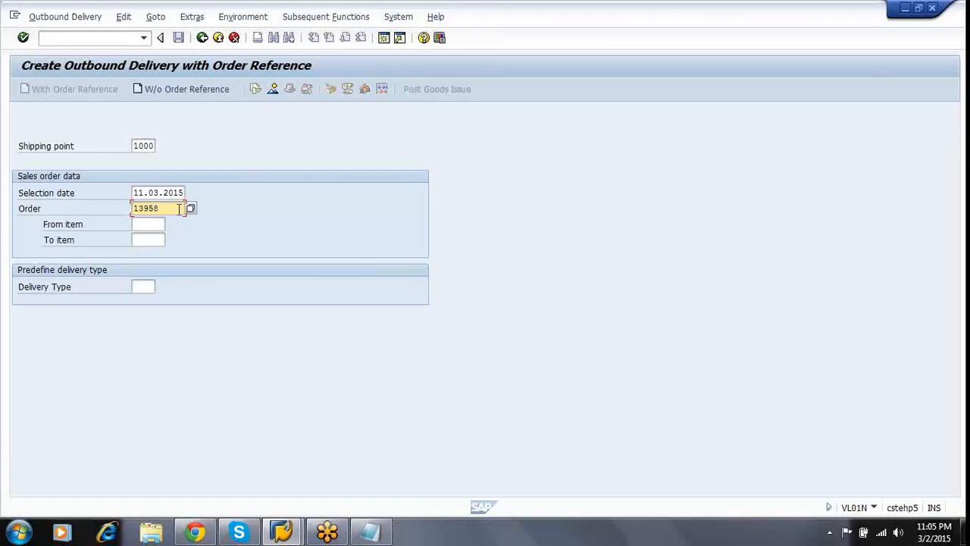
key("Return")
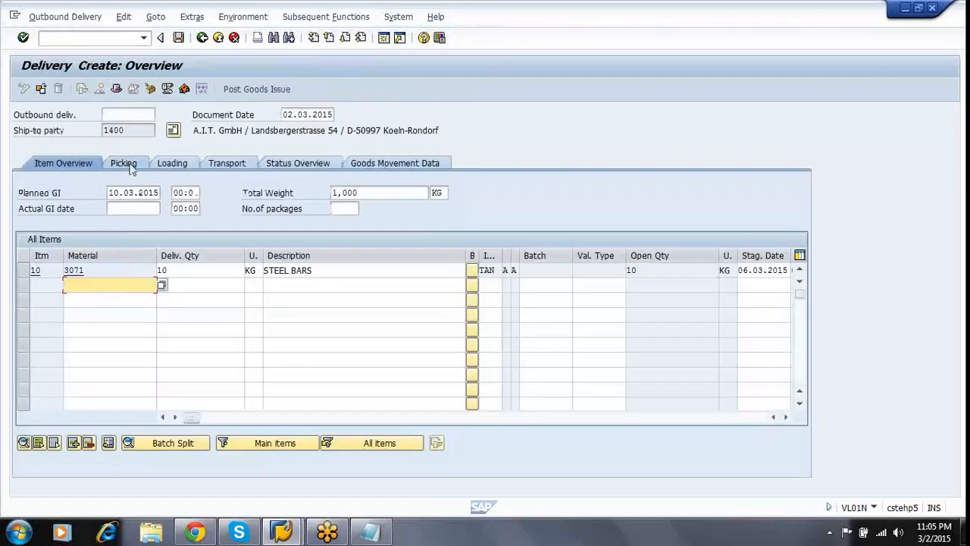
Review the Picking tab: pick date, warehouse FVP, overall picking status and item 10's picked quantity.
left_click(130, 169)
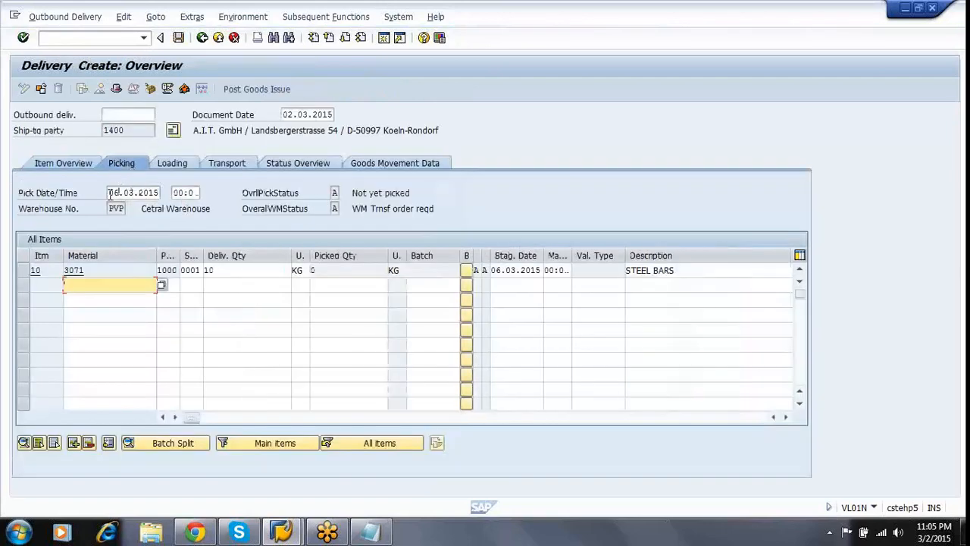
left_click(48, 197)
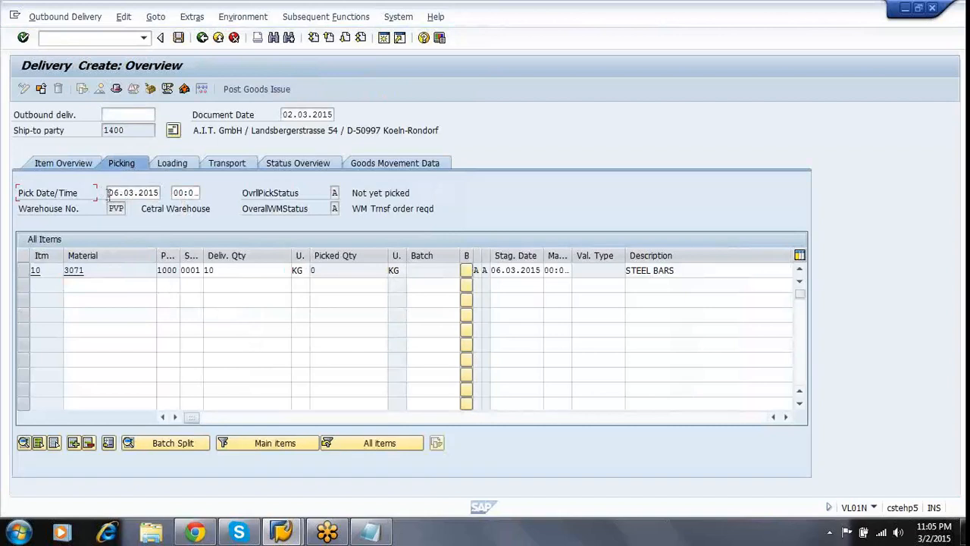
left_click(109, 192)
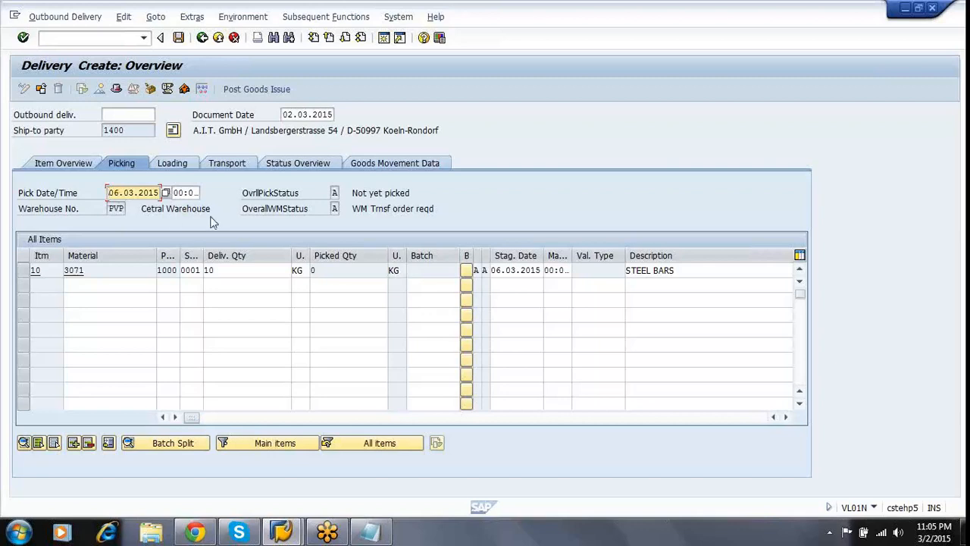
left_click(117, 209)
left_click(290, 198)
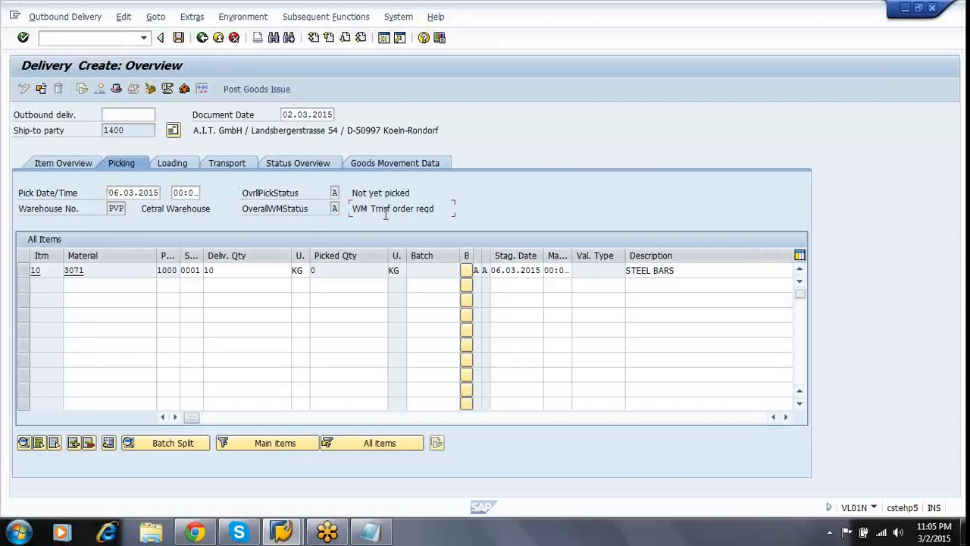
left_click(329, 270)
Check the goods movement status (not yet started) and movement type 601 on Goods Movement Data.
left_click(390, 165)
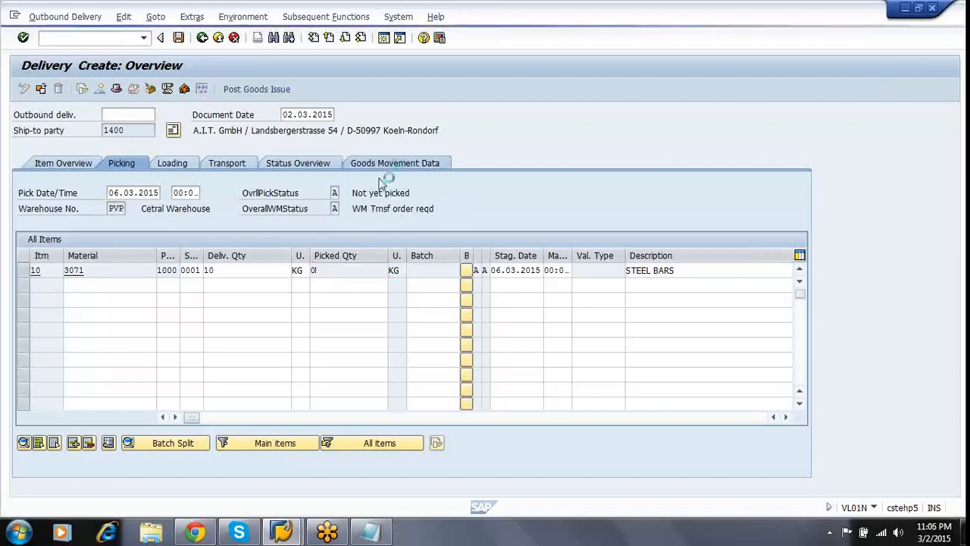
left_click(304, 195)
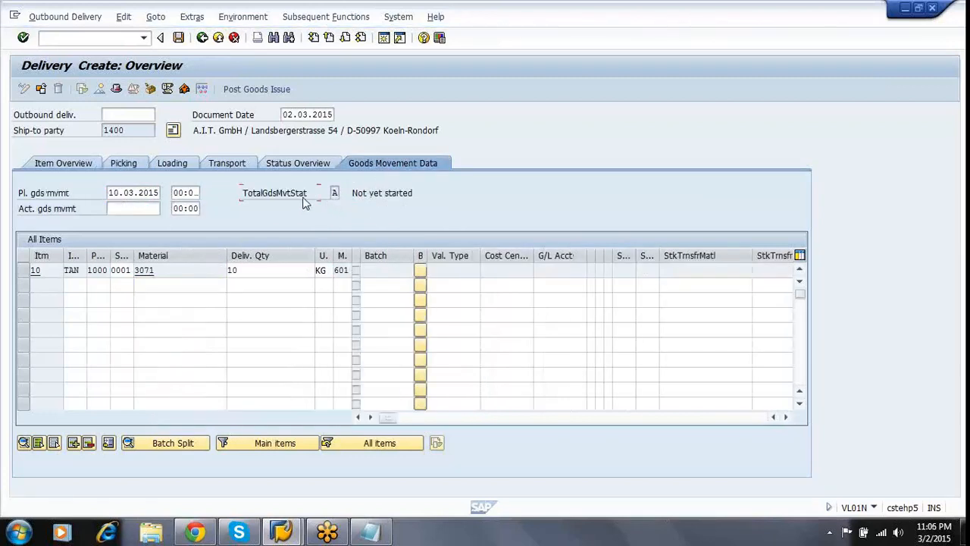
left_click(387, 194)
left_click_drag(350, 259, 402, 272)
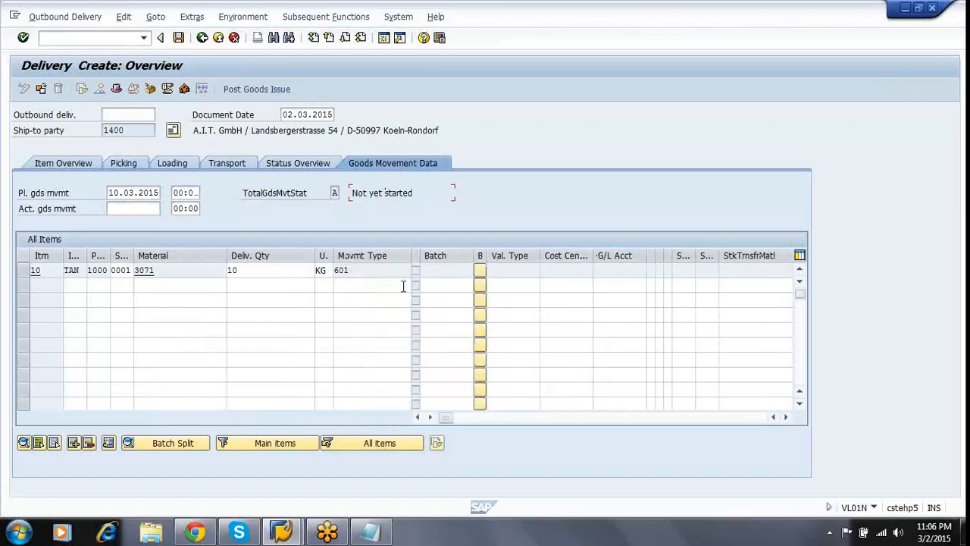
left_click(381, 270)
Go back to the Picking tab and save the delivery.
left_click(125, 164)
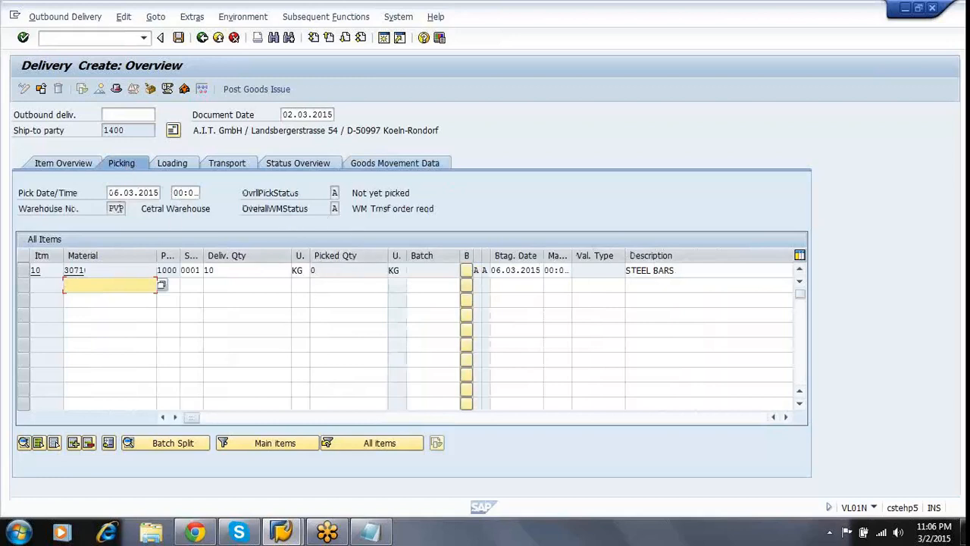
left_click(112, 193)
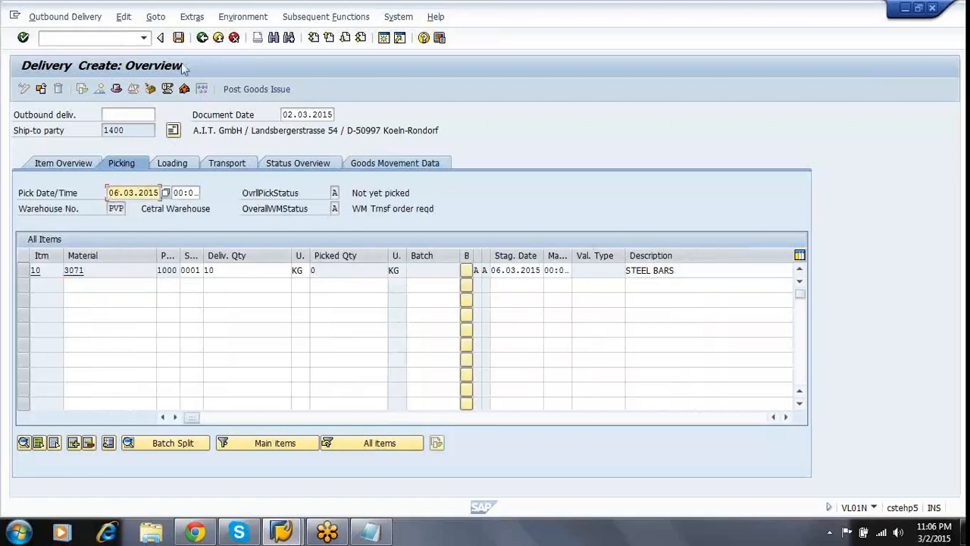
left_click(178, 38)
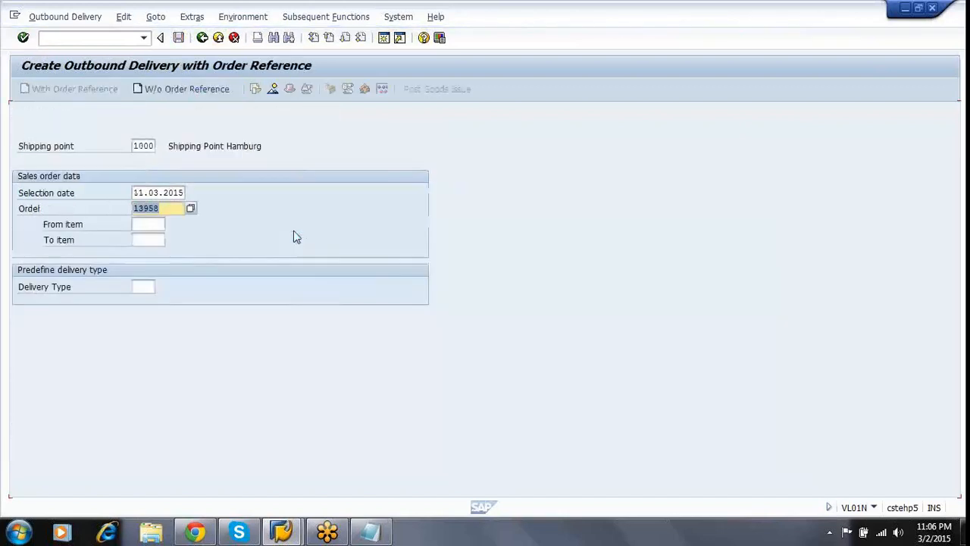
Create and save the delivery for the next sales order.
type("13959")
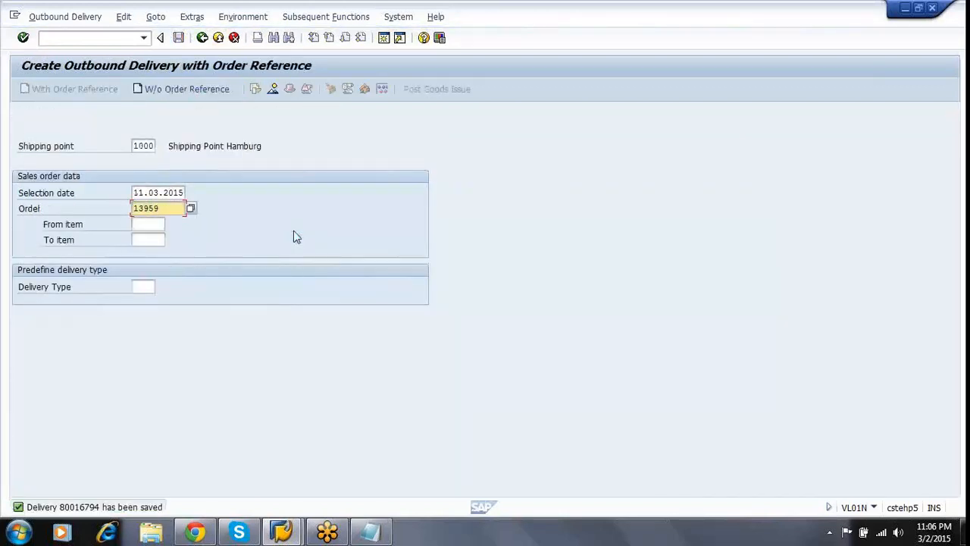
key("Return")
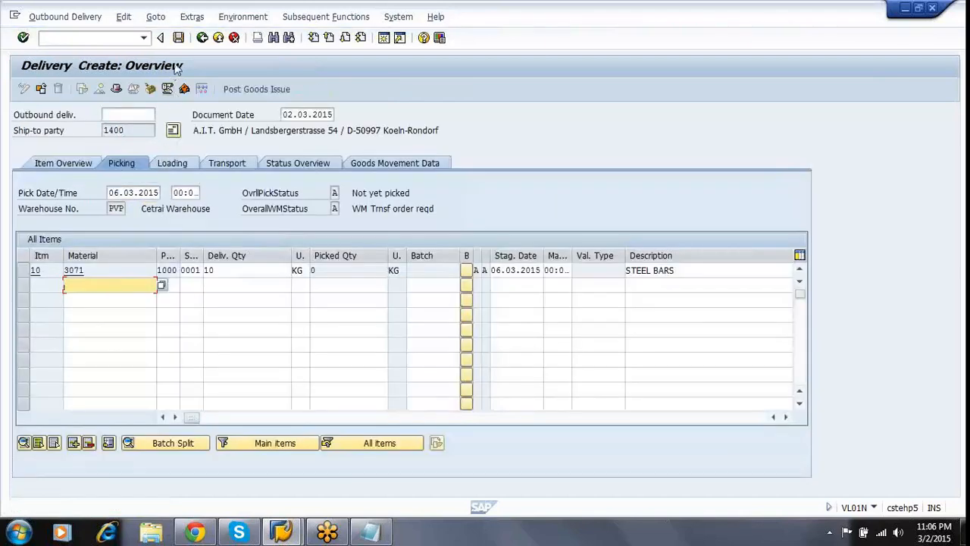
left_click(178, 37)
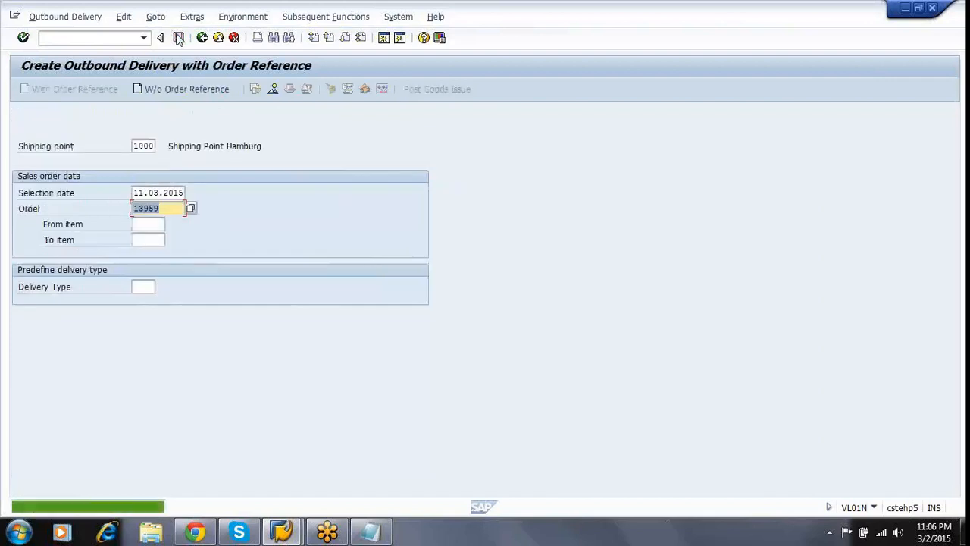
Create and save the delivery for the last sales order, then return to the main menu.
type("13960")
key("Return")
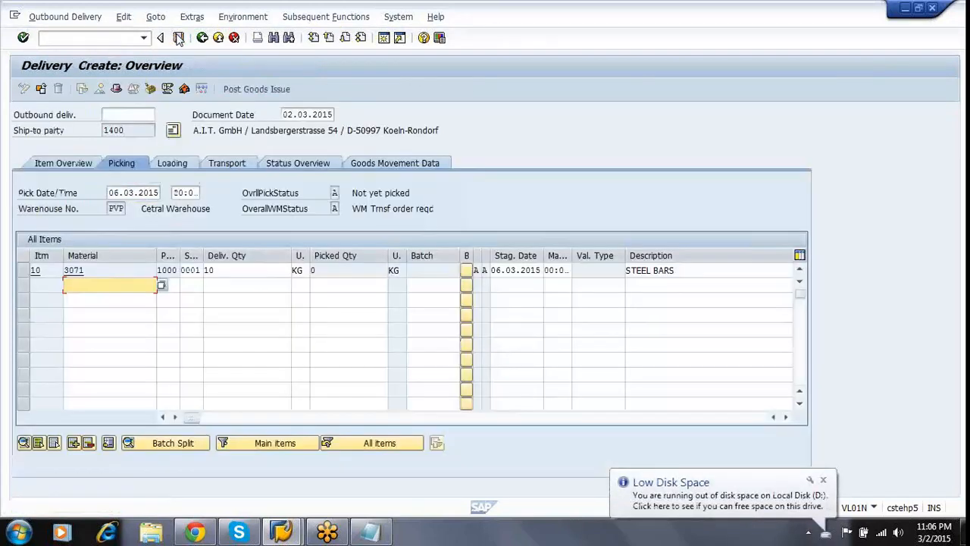
left_click(178, 37)
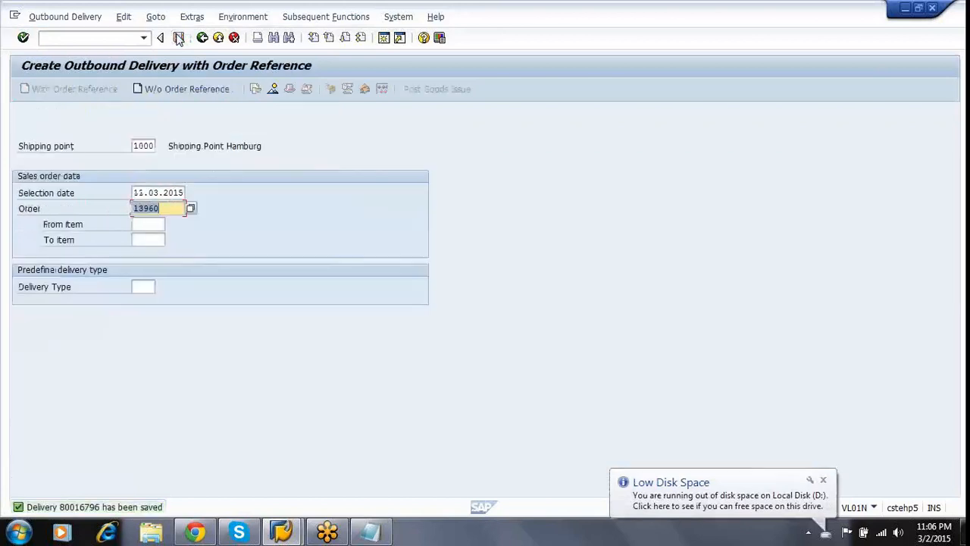
left_click(203, 38)
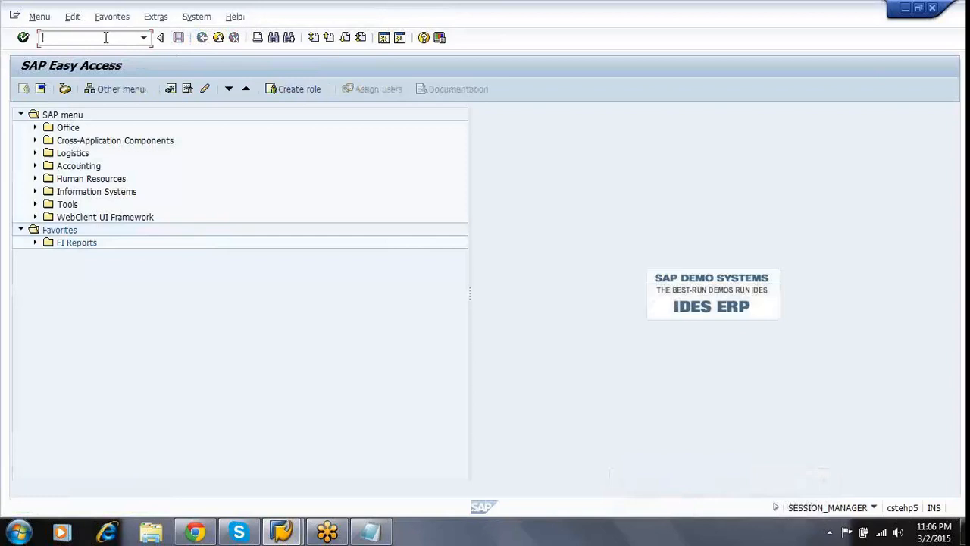
Run VL06P for shipping point 1000, picking date 06.03.2015 and warehouse BVP.
type("VL06P")
key("Return")
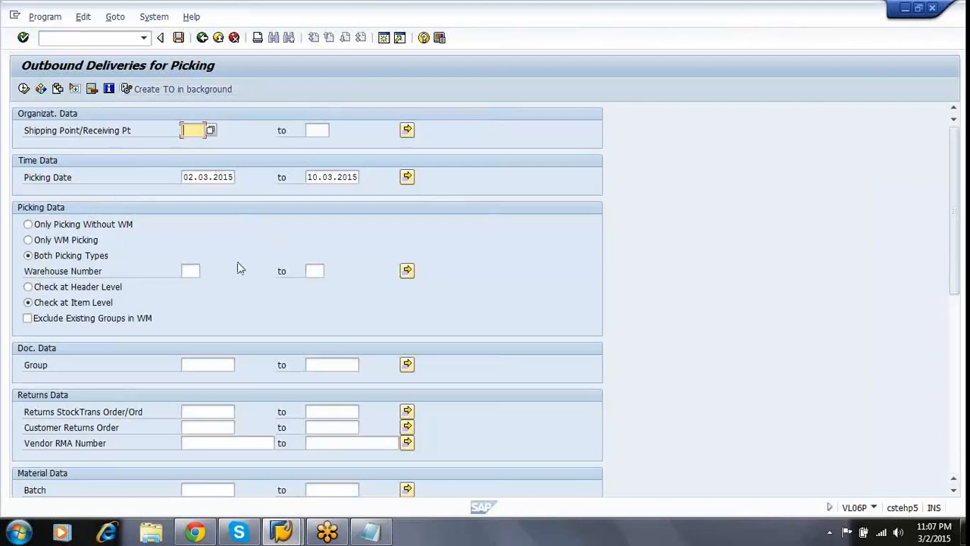
type("1000")
key("Tab")
key("Tab")
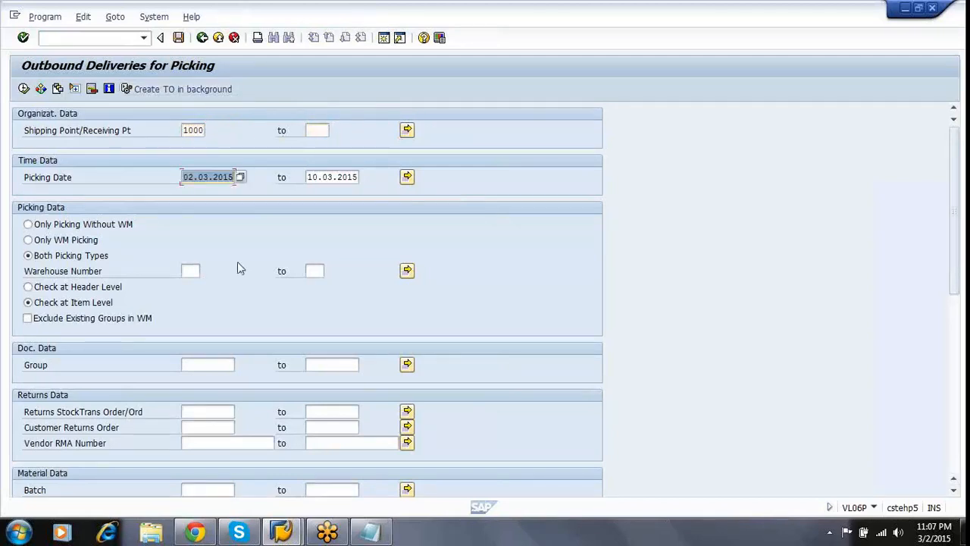
type("06.03.2015")
key("Tab")
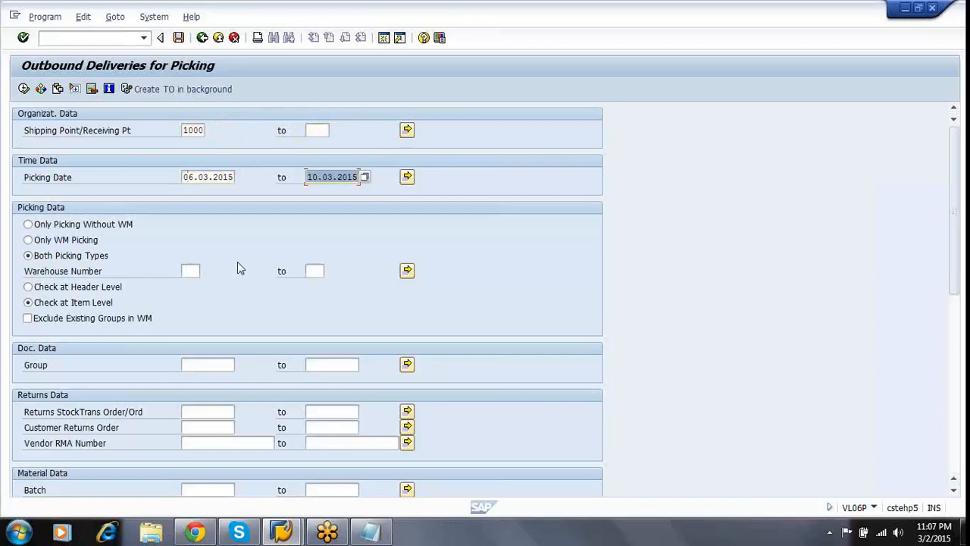
type("06.03.2015")
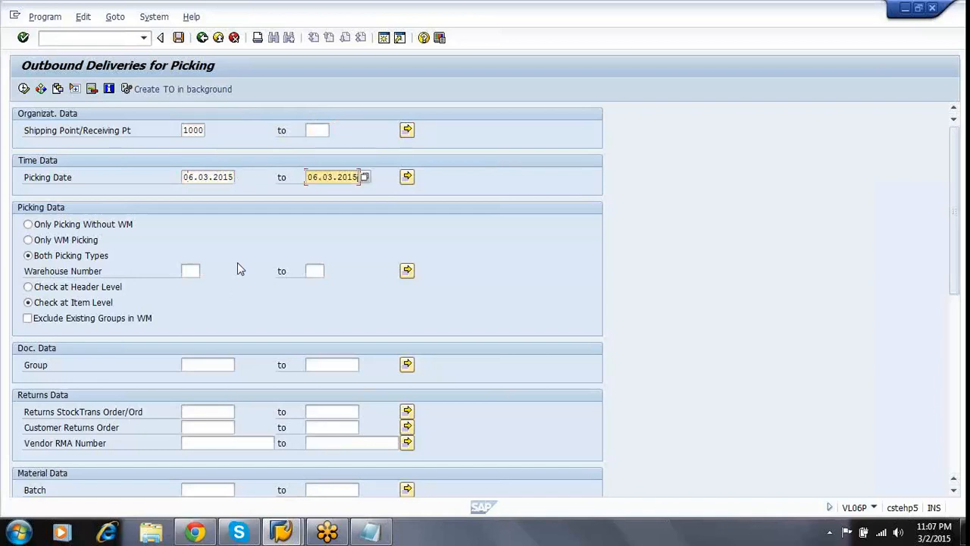
left_click(189, 270)
type("BVP")
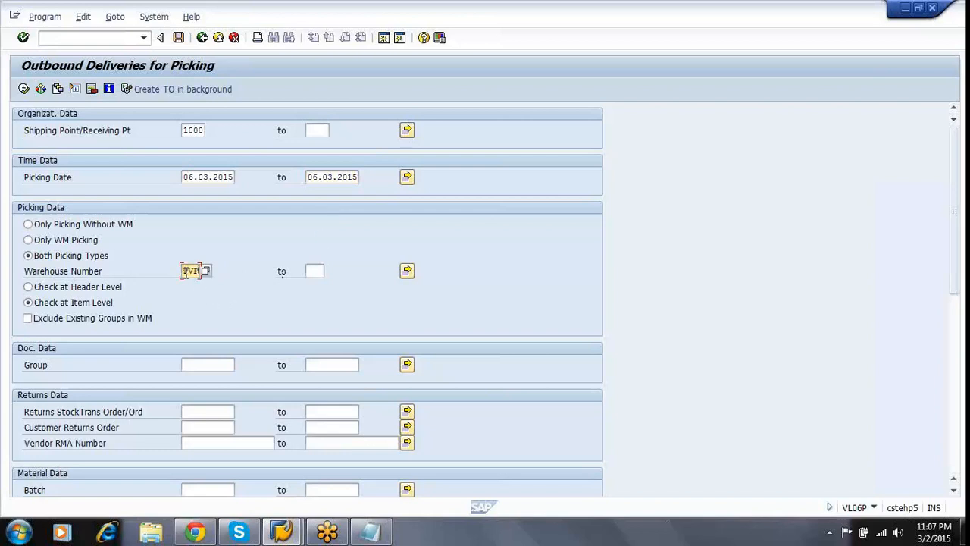
left_click(24, 88)
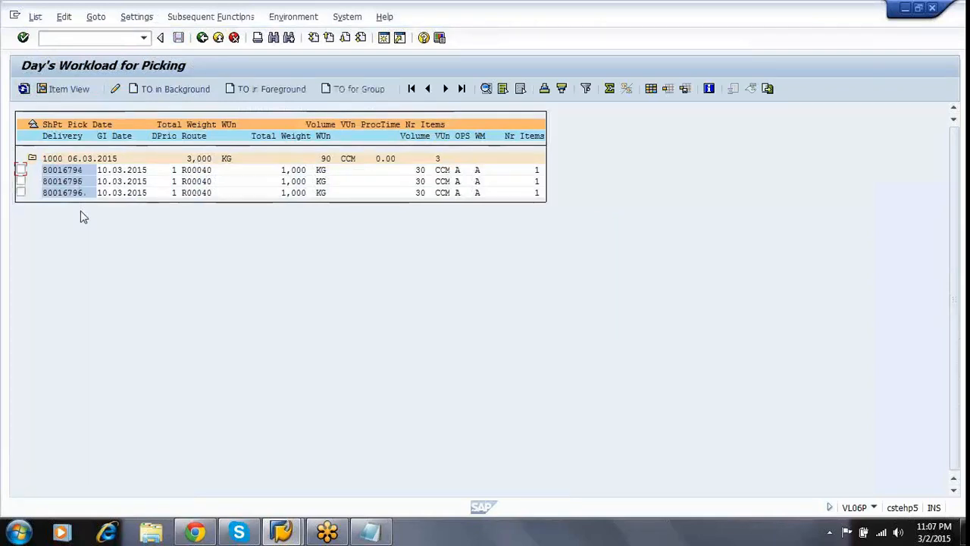
Select all three deliveries and choose Subsequent Functions > Group > Create with WM Reference.
left_click(21, 171)
left_click(21, 181)
left_click(21, 193)
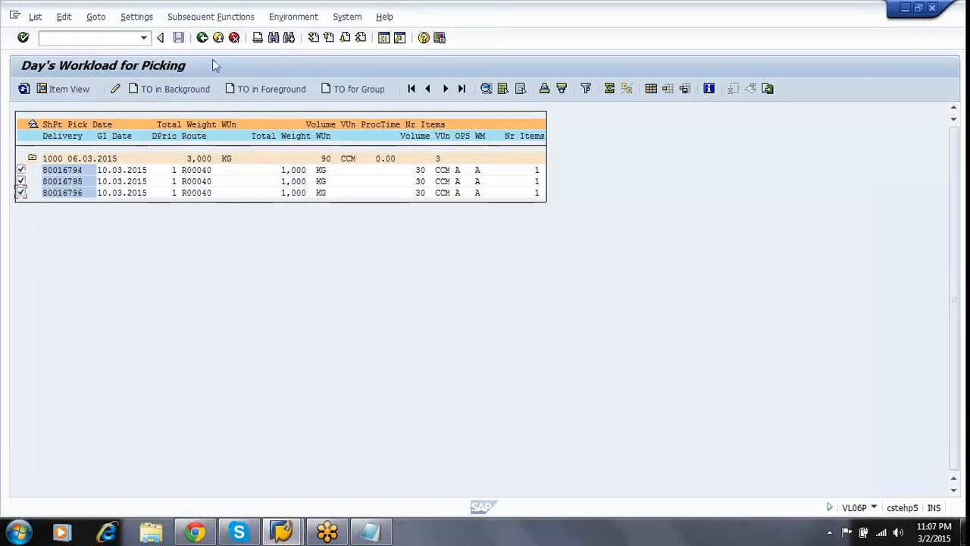
left_click(215, 21)
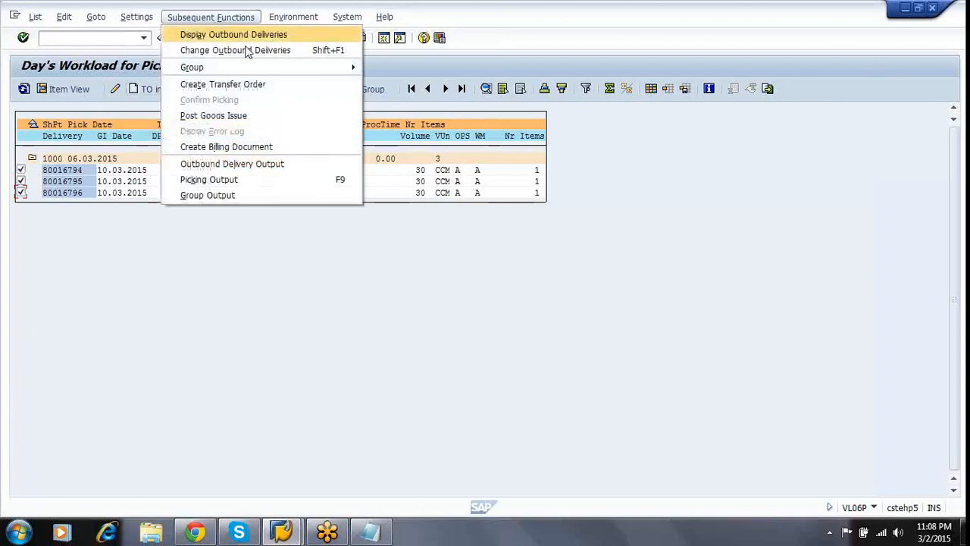
mouse_move(271, 72)
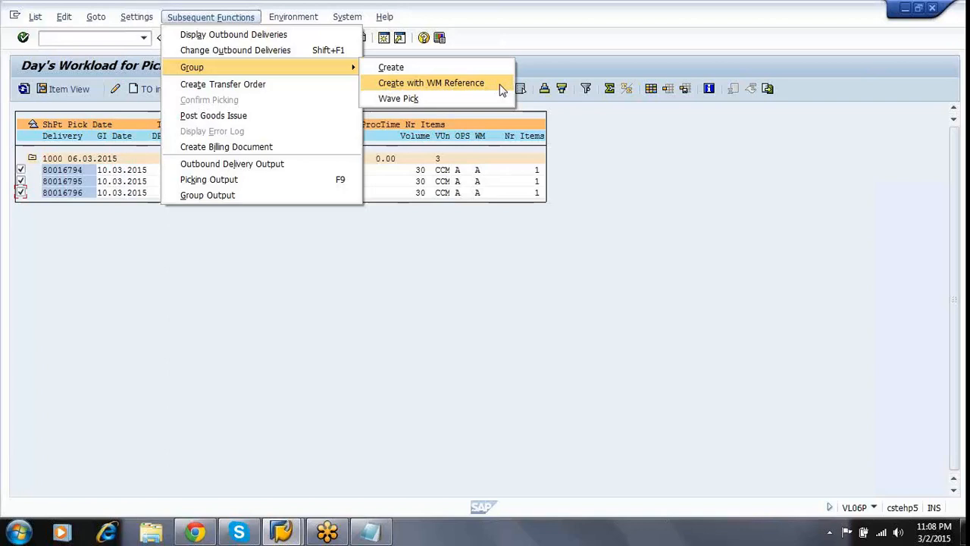
left_click(500, 89)
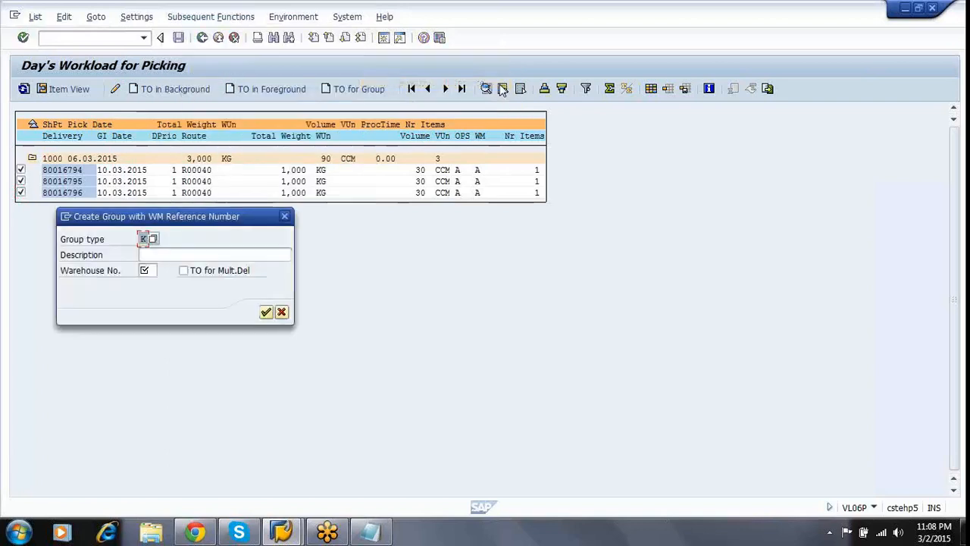
Save a group of type K (Picking) described '2 STPE PICKING PROCESS' for warehouse PVF.
left_click(154, 240)
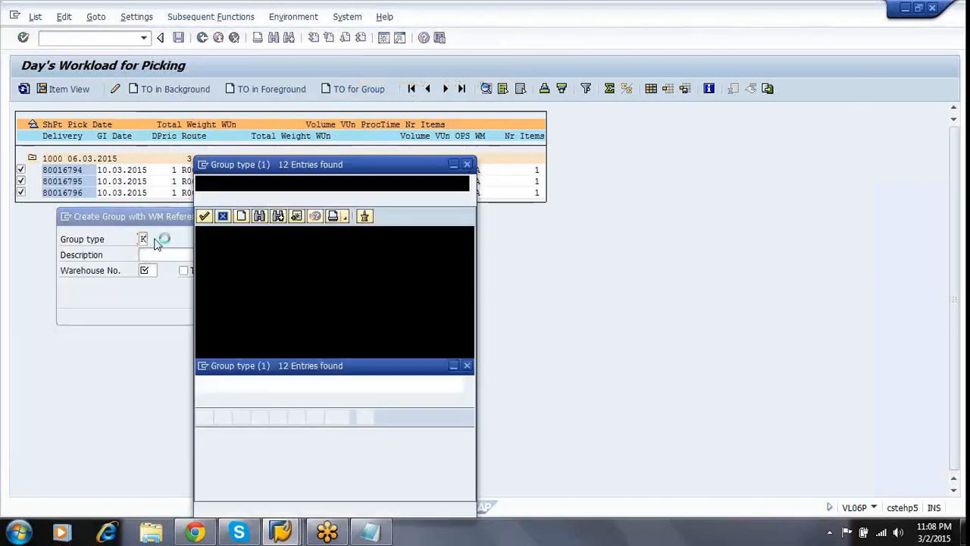
left_click(241, 302)
double_click(244, 303)
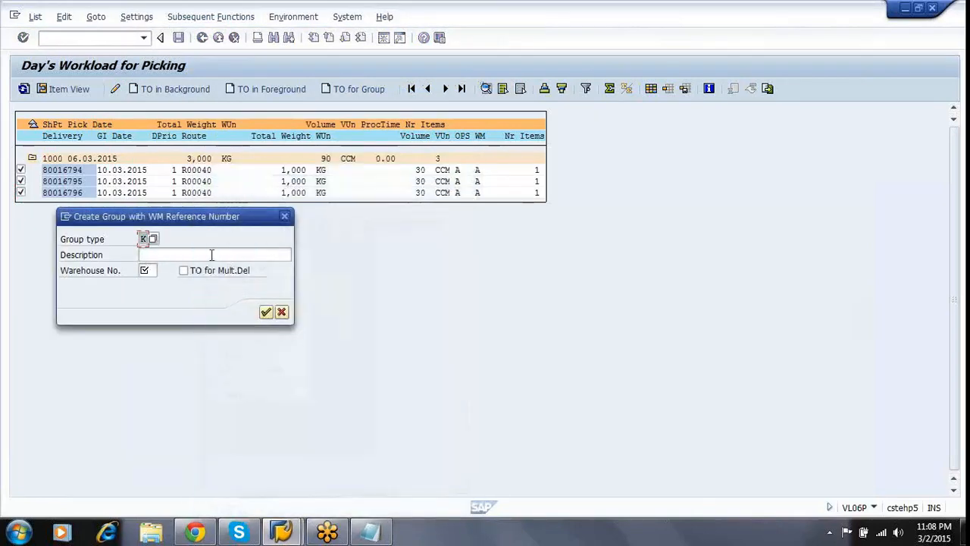
left_click(211, 255)
type("2")
key("Down")
key("Return")
key("Tab")
type("PVF")
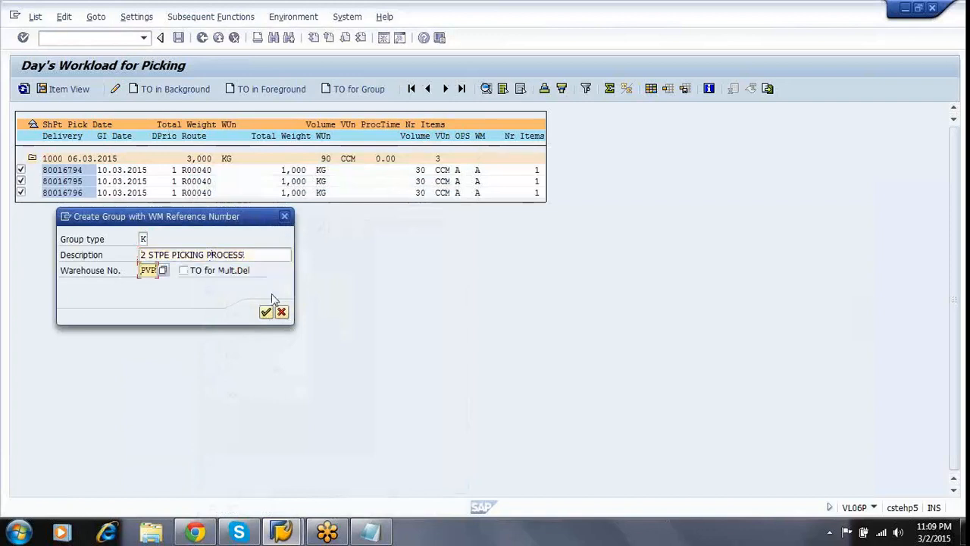
left_click(274, 256)
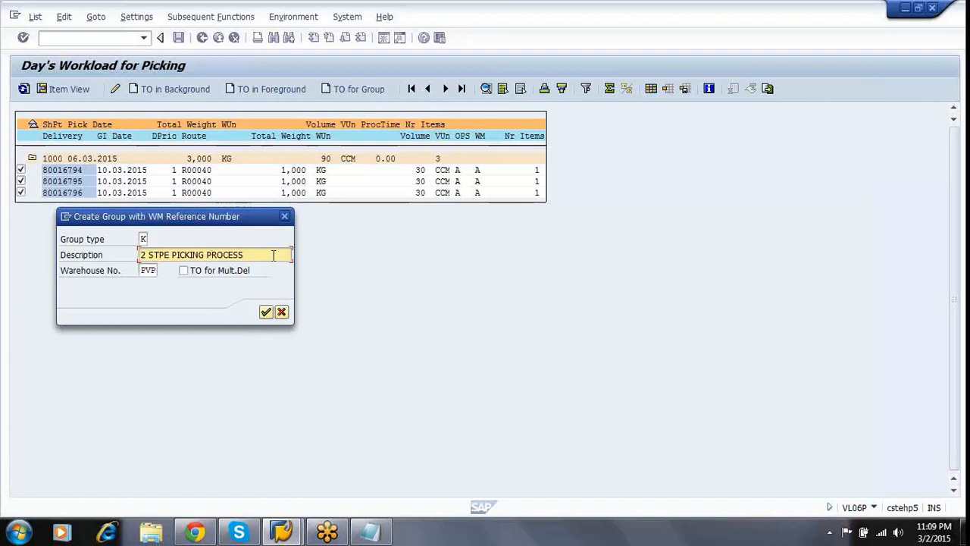
key("Return")
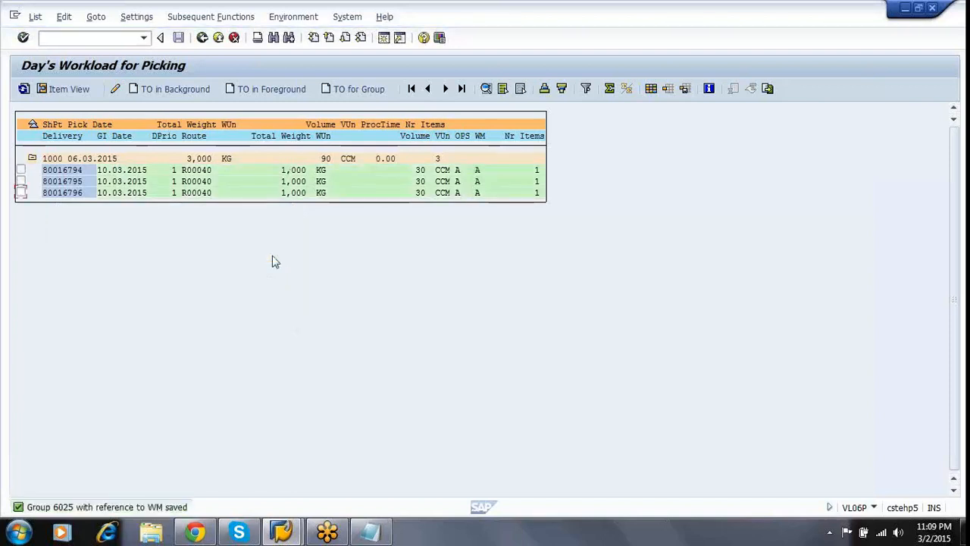
Review the group-saved message details and return to SAP Easy Access.
double_click(75, 508)
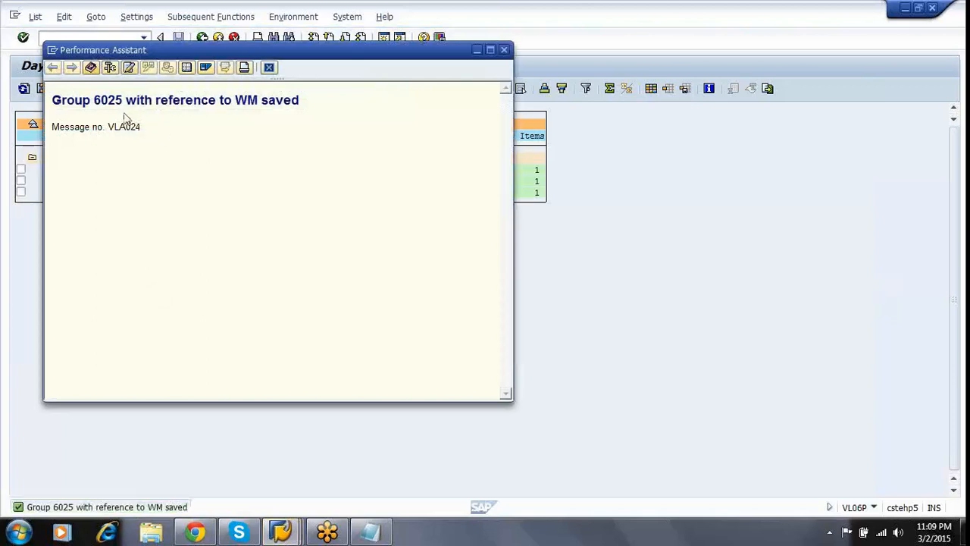
left_click(268, 67)
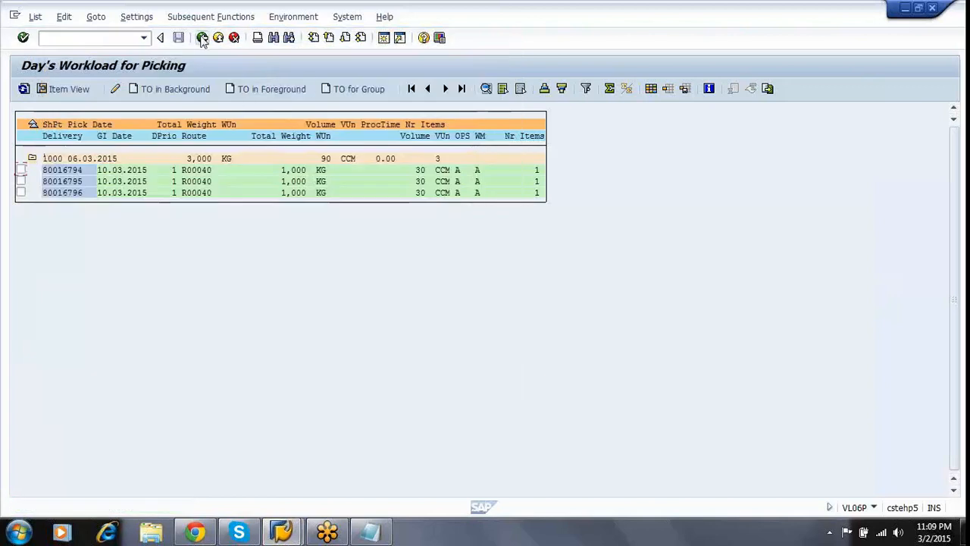
left_click(202, 38)
left_click(202, 38)
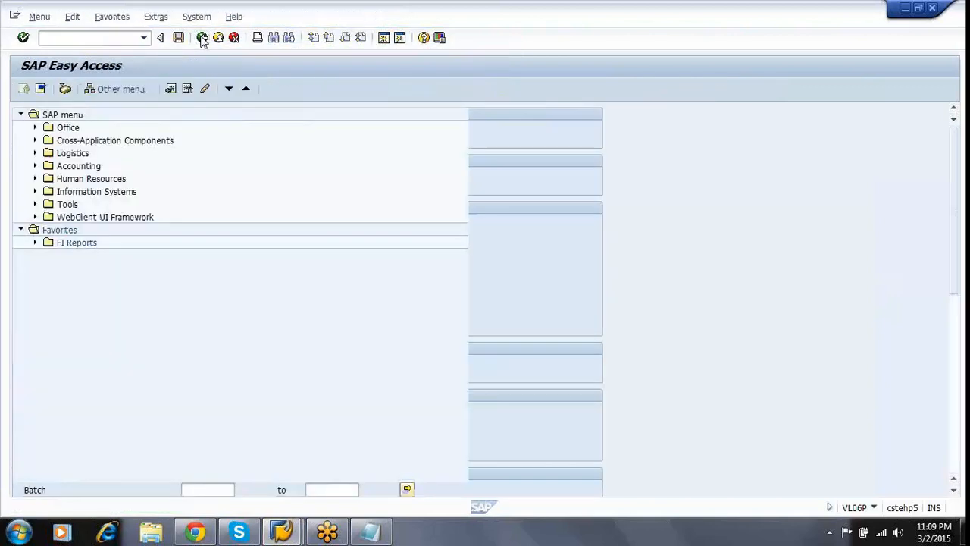
Run LT72 for group 6025 to list its two-step picking relevance.
left_click(115, 39)
type("LT72")
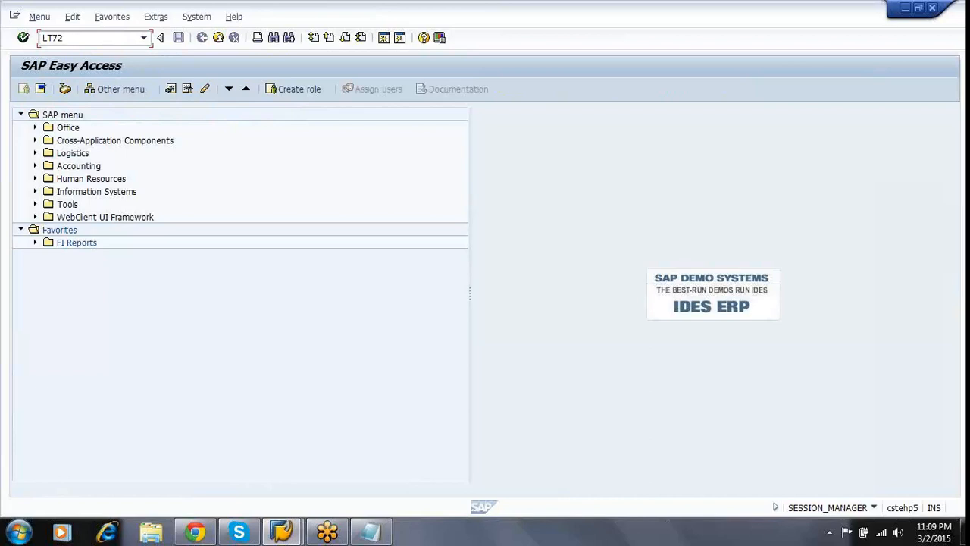
key("Return")
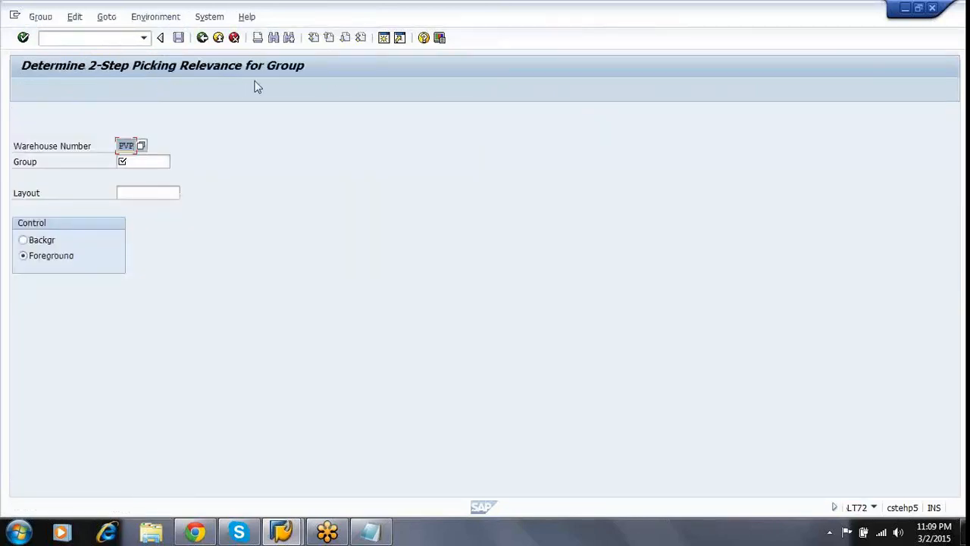
key("Tab")
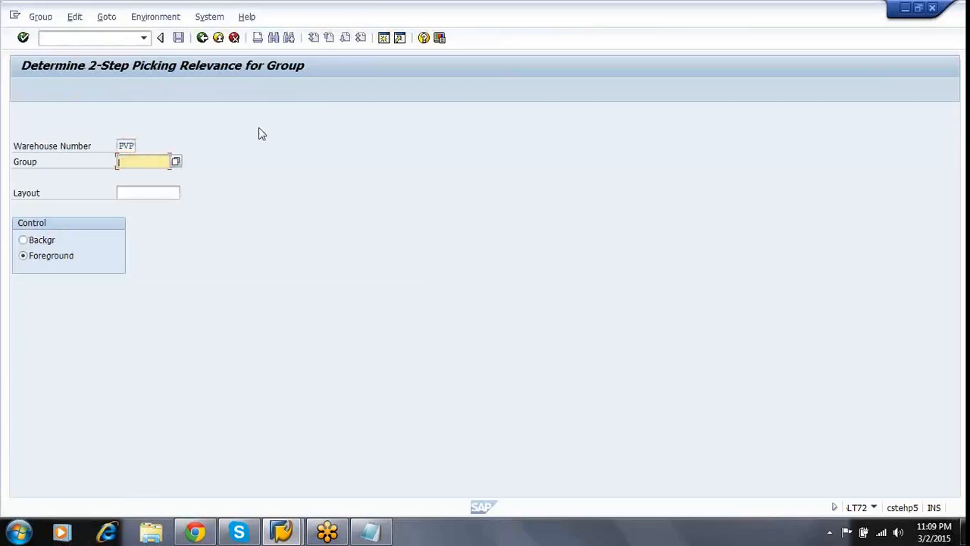
type("6025")
key("F8")
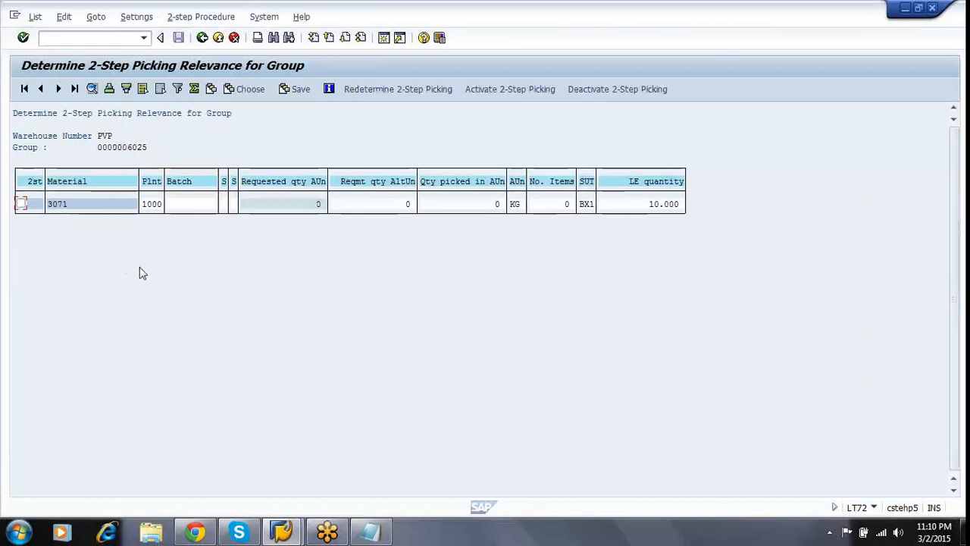
Activate two-step picking for material 3071, then reload the LT72 list for group 6025.
left_click(20, 204)
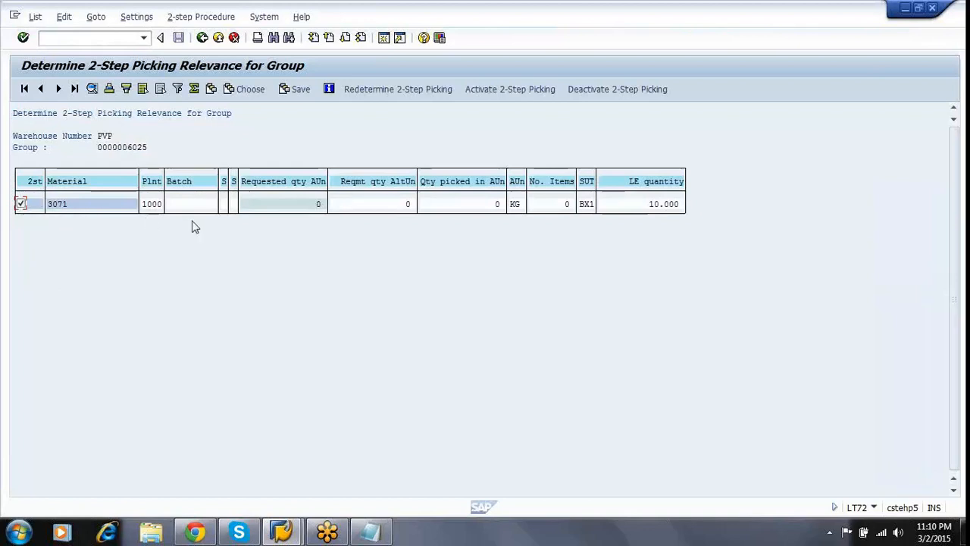
left_click(507, 92)
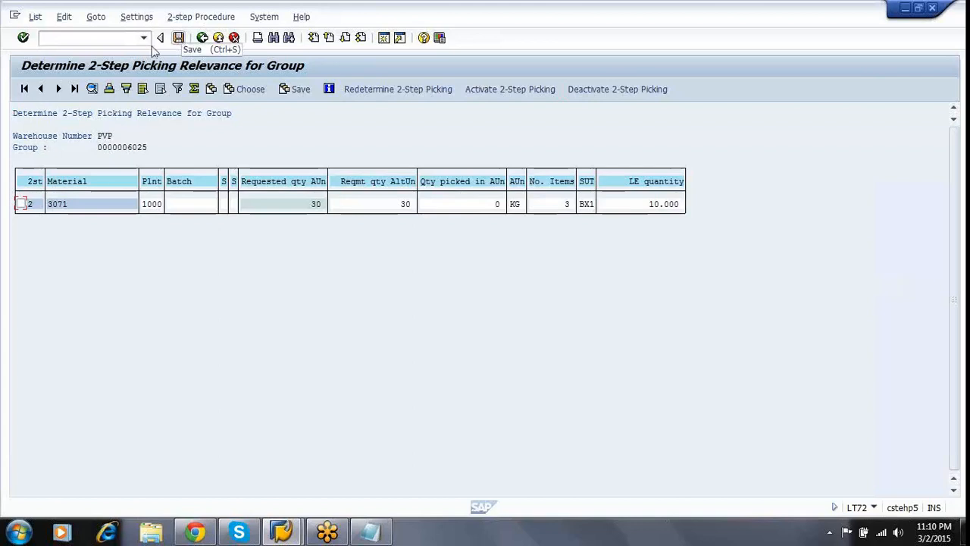
left_click(109, 38)
type("/NLT72")
key("Return")
key("Tab")
key("Down")
key("Return")
key("F8")
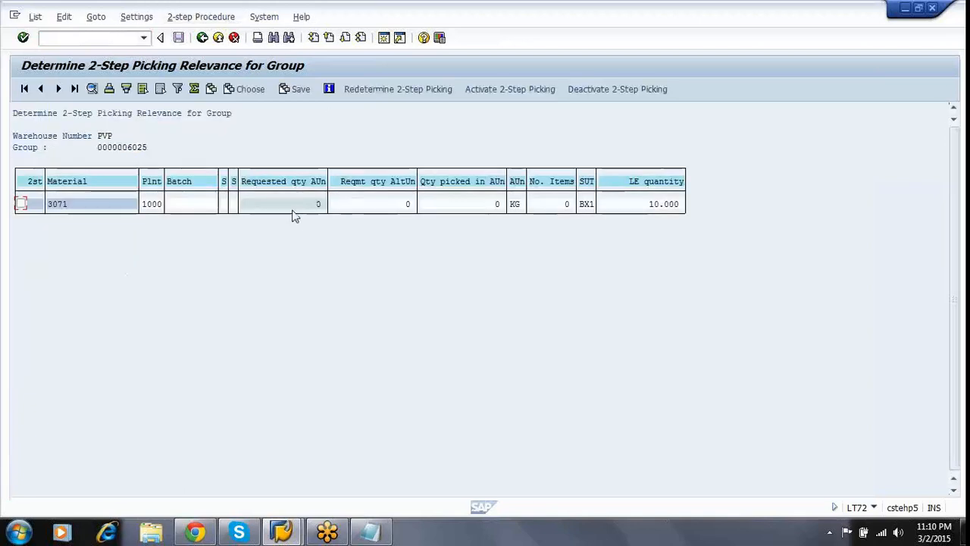
Verify 3071's requested and picked quantities, reactivate two-step picking and save the determination.
left_click(293, 205)
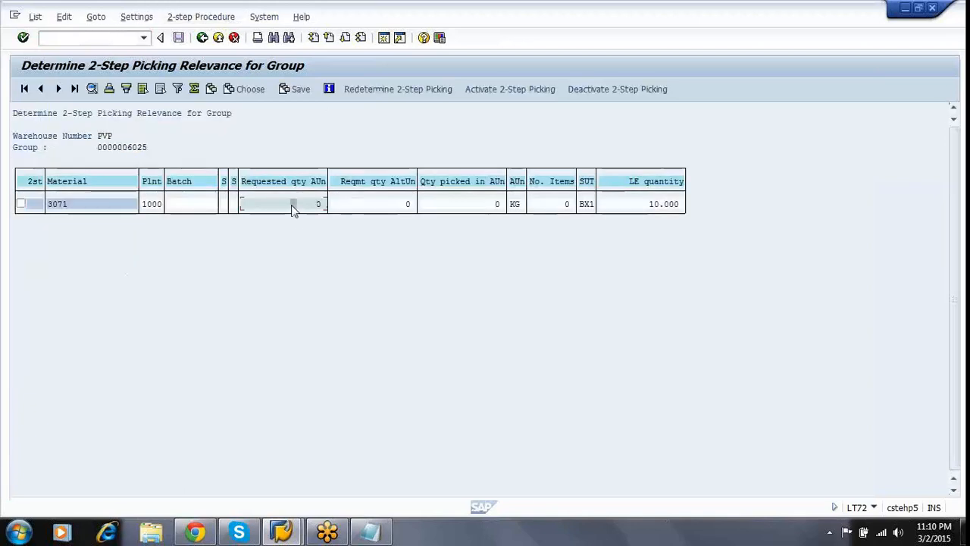
left_click(393, 206)
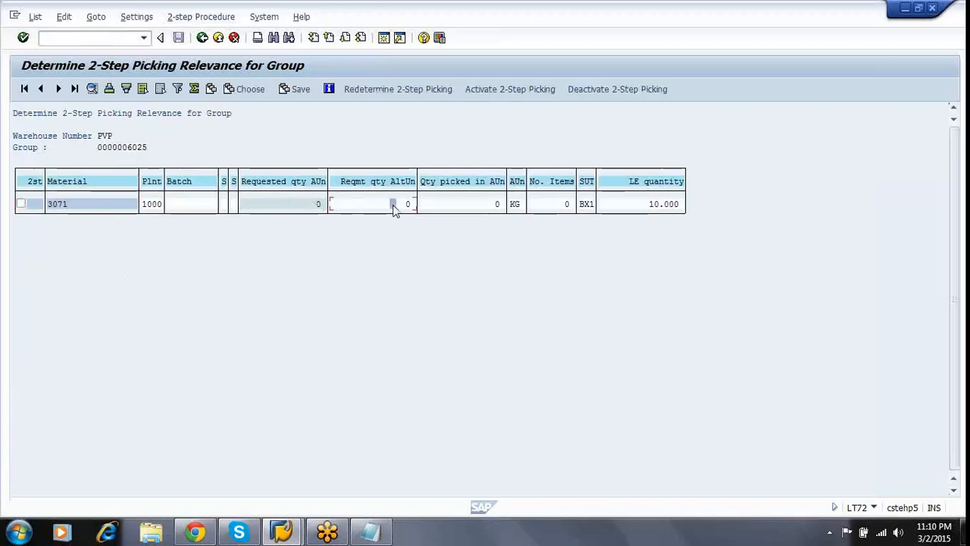
left_click(498, 206)
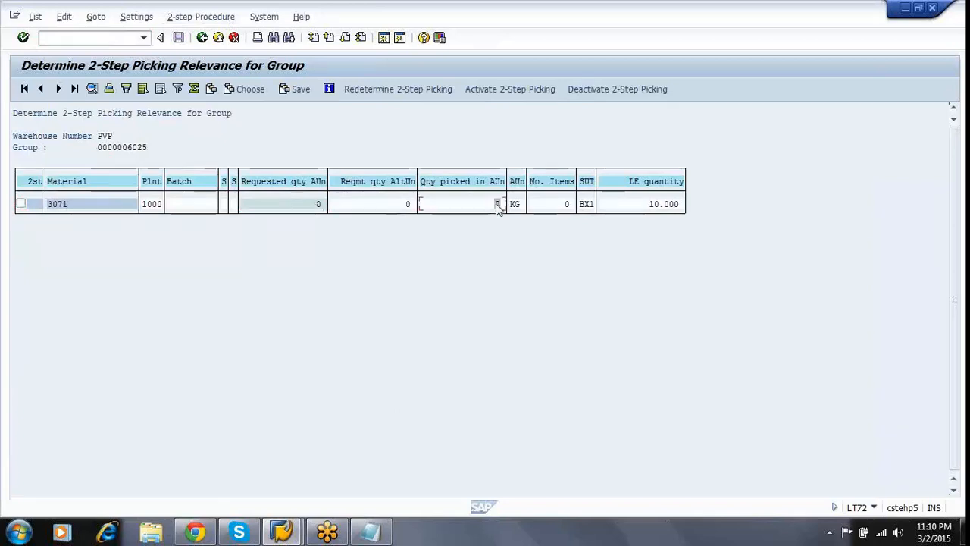
left_click(21, 205)
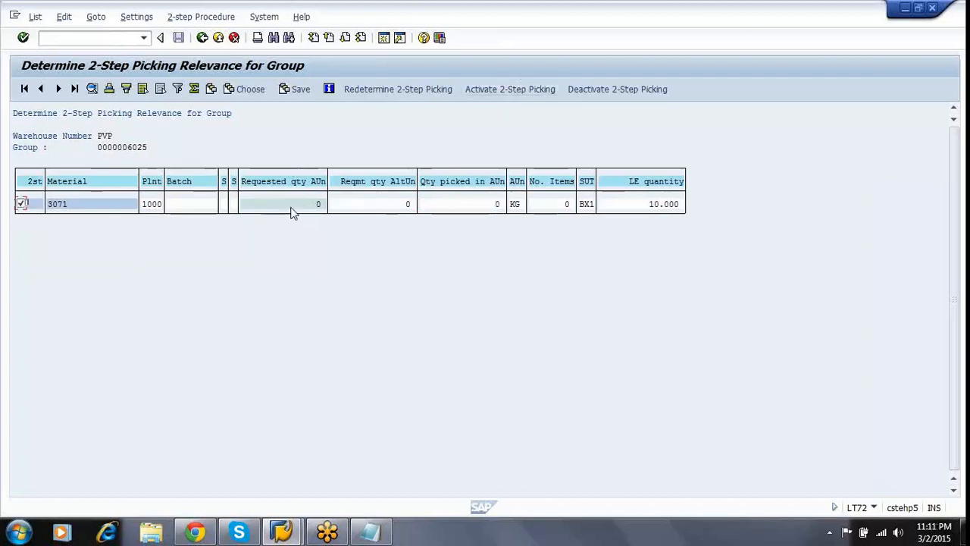
left_click(300, 206)
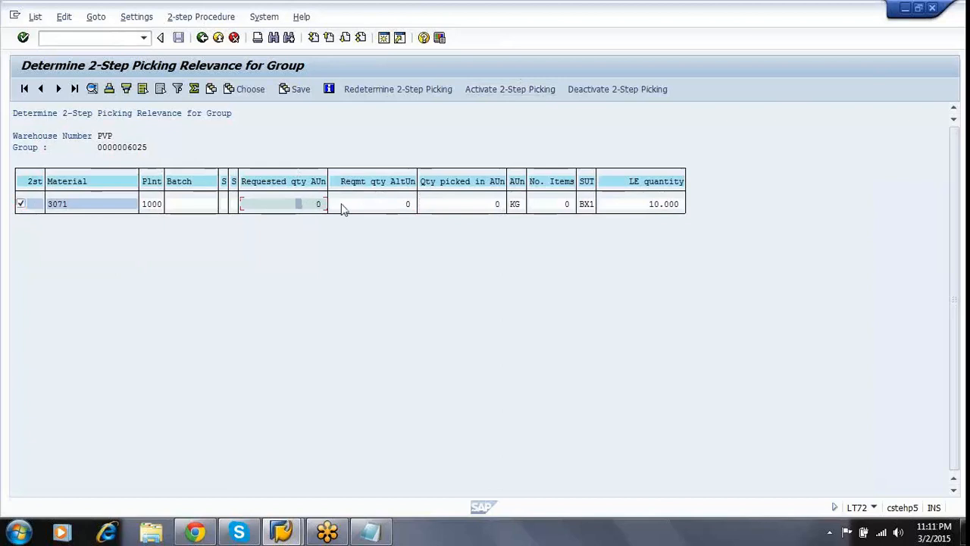
left_click(438, 205)
left_click(499, 91)
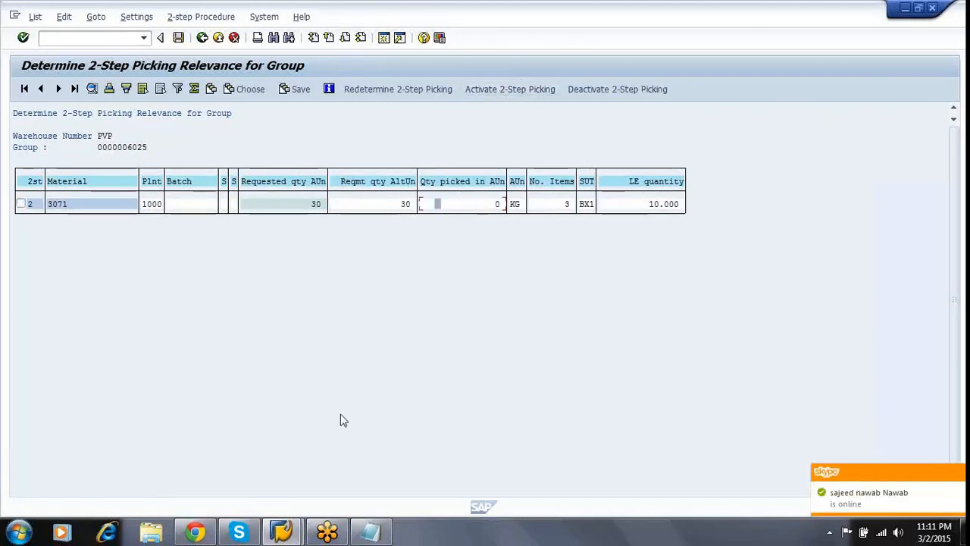
left_click(179, 39)
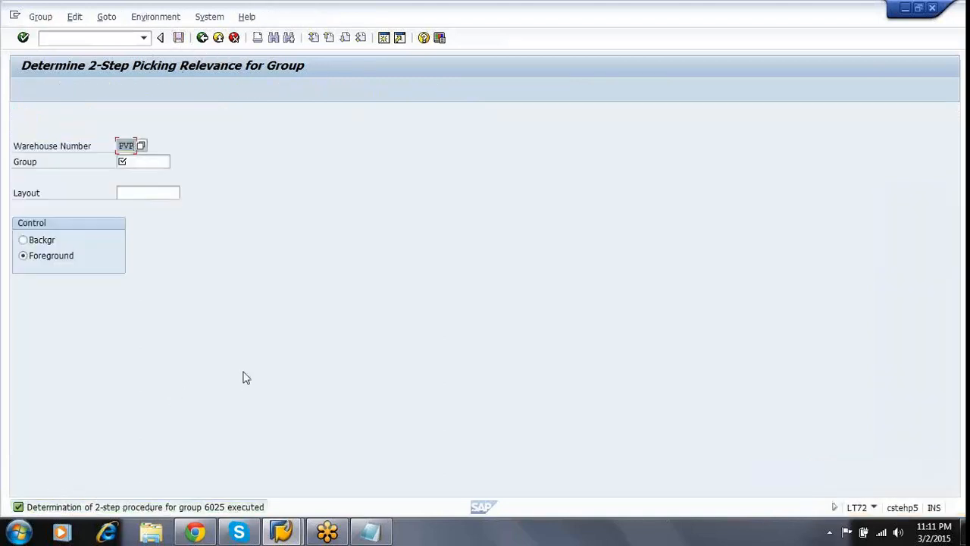
Leave the LT72 screen and start LT73 to display two-step picking relevance.
left_click(156, 163)
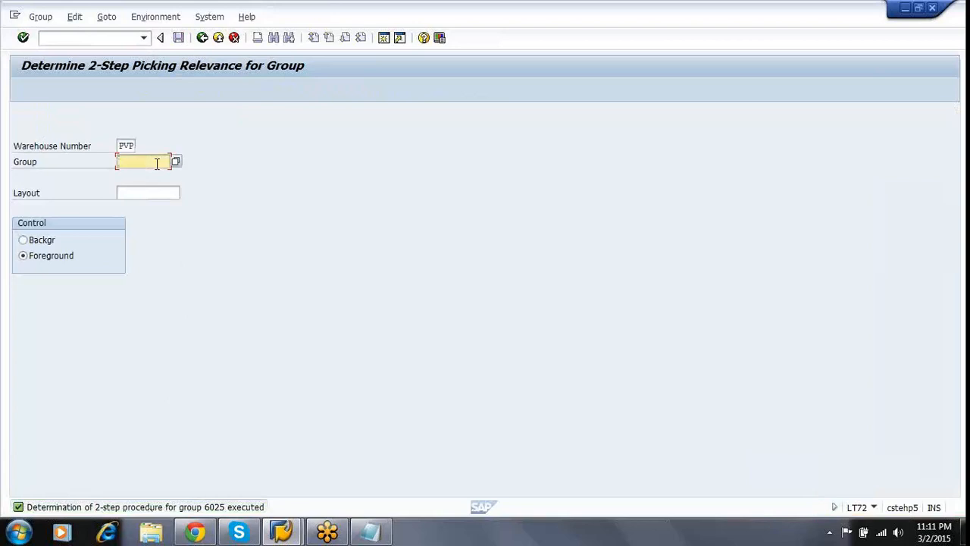
left_click(234, 38)
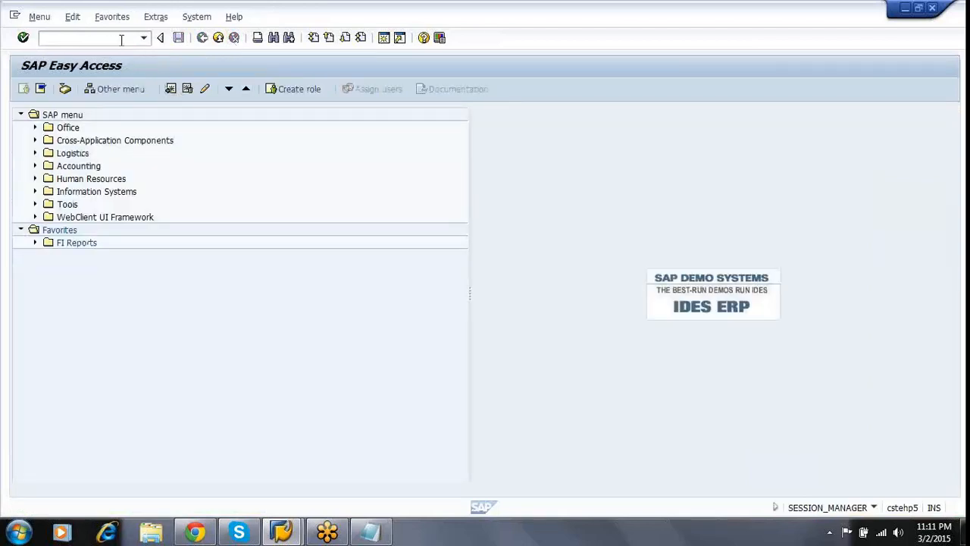
type("LT73")
key("Return")
Display group 6025's relevance in warehouse PVP, then go back to the Easy Access menu.
key("Tab")
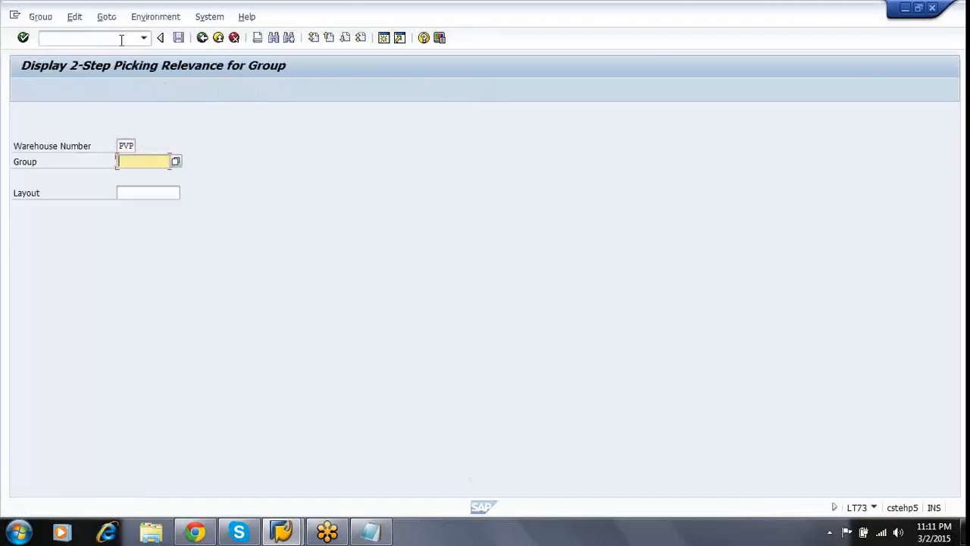
type("6025")
key("shift+Tab")
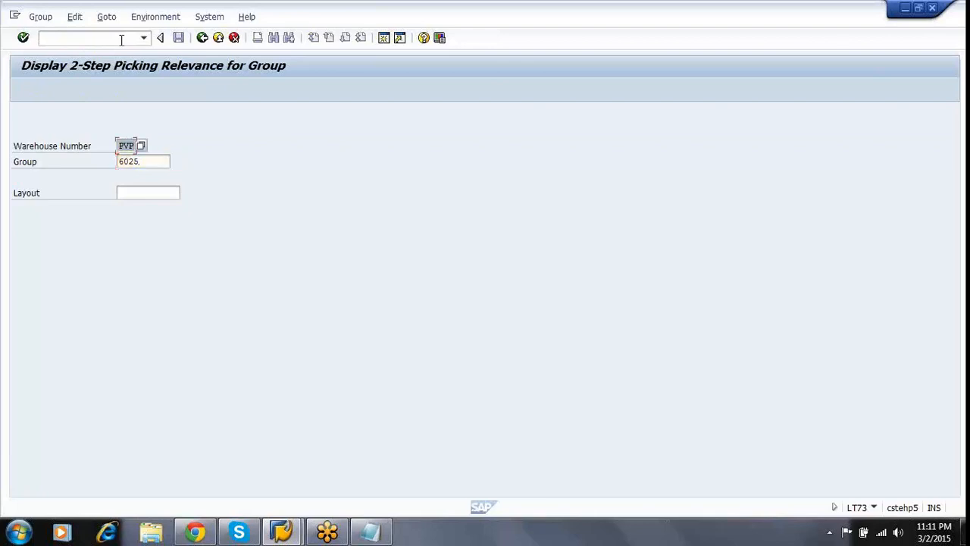
key("Tab")
key("Right")
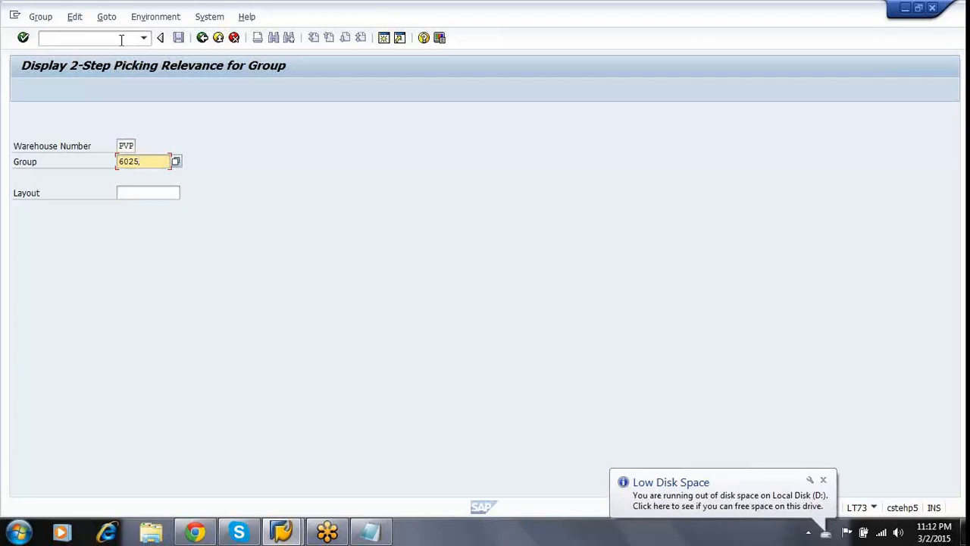
key("shift+Tab")
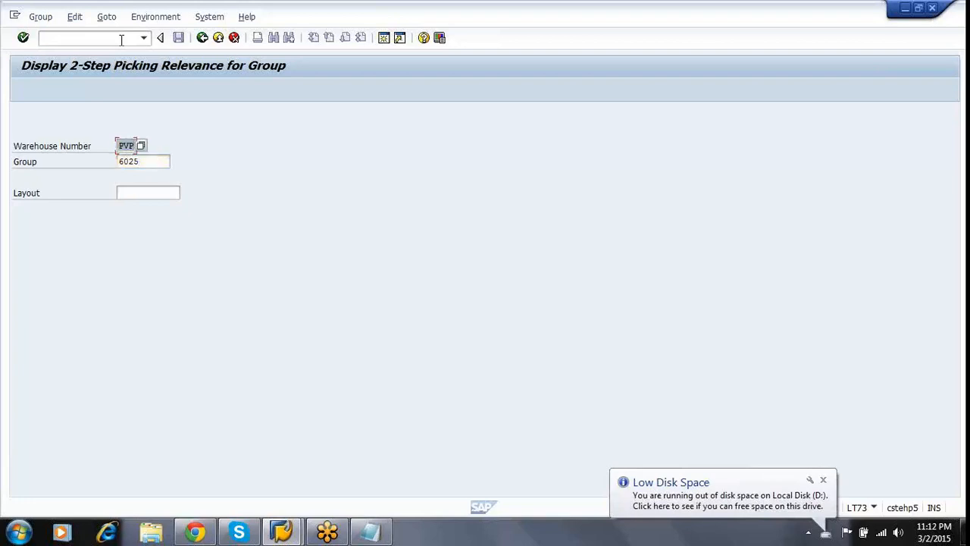
key("Tab")
key("Return")
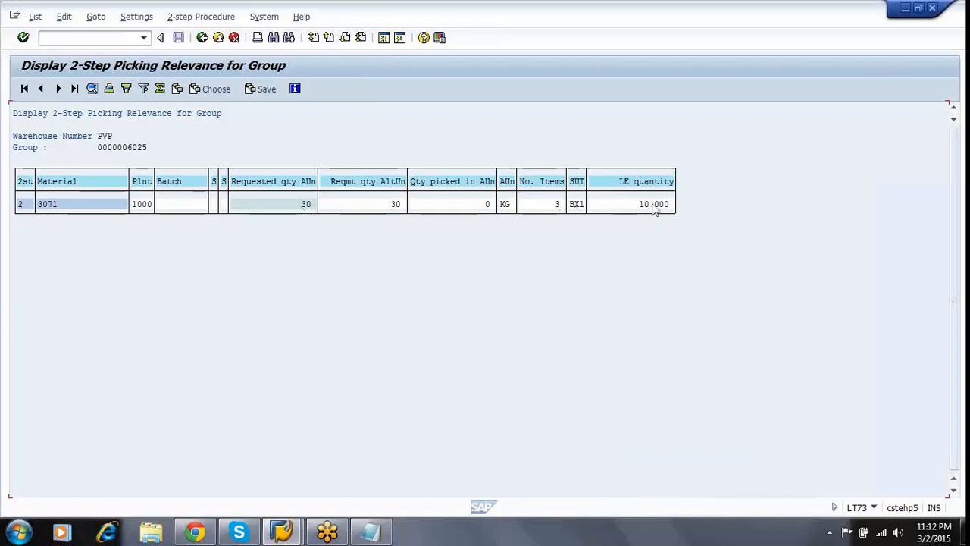
left_click(202, 39)
left_click(202, 39)
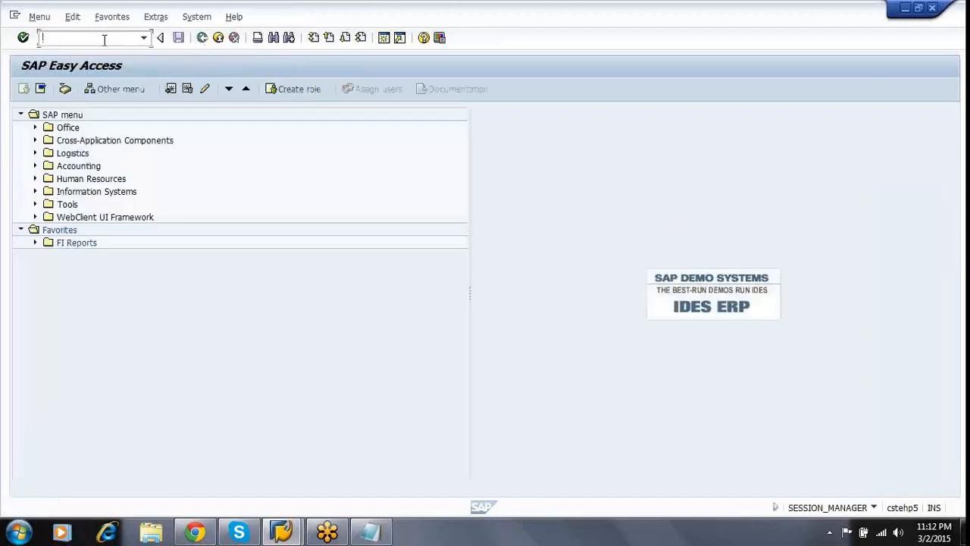
Start LT0E and enter group 6025 for the 2-step picking removal transfer order.
type("LT0E")
key("Return")
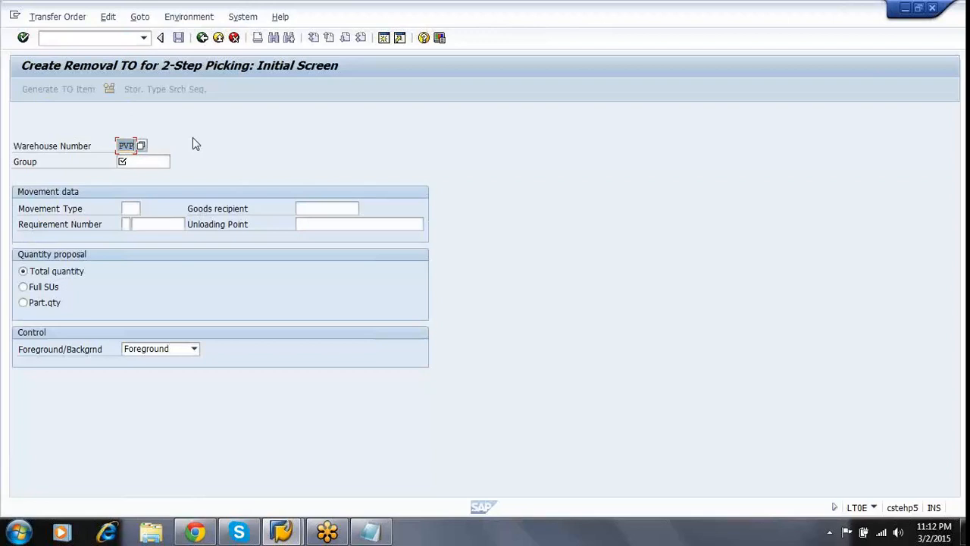
left_click(151, 161)
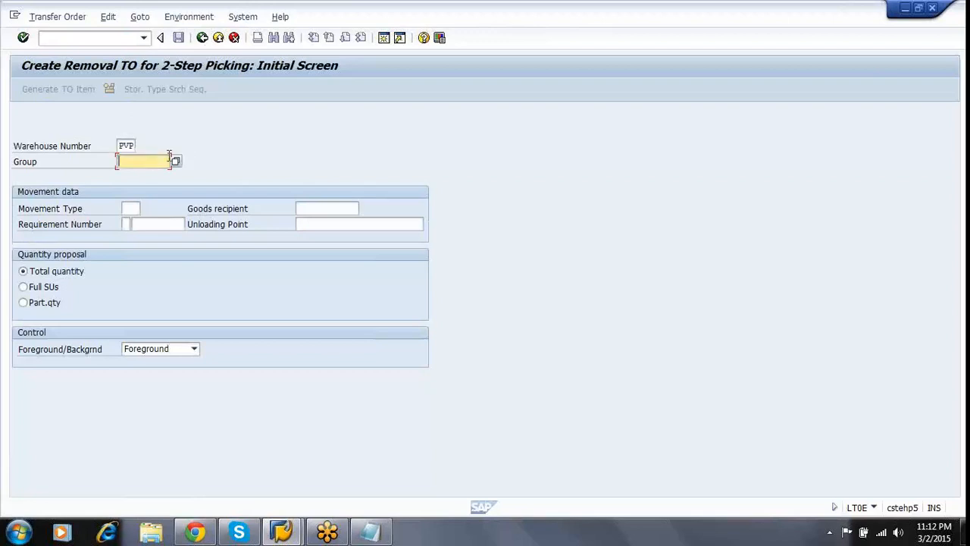
type("6025")
Try generating a TO item for material 3071 in group 6025 with movement type 850 (Removal 2-step Picking).
key("Return")
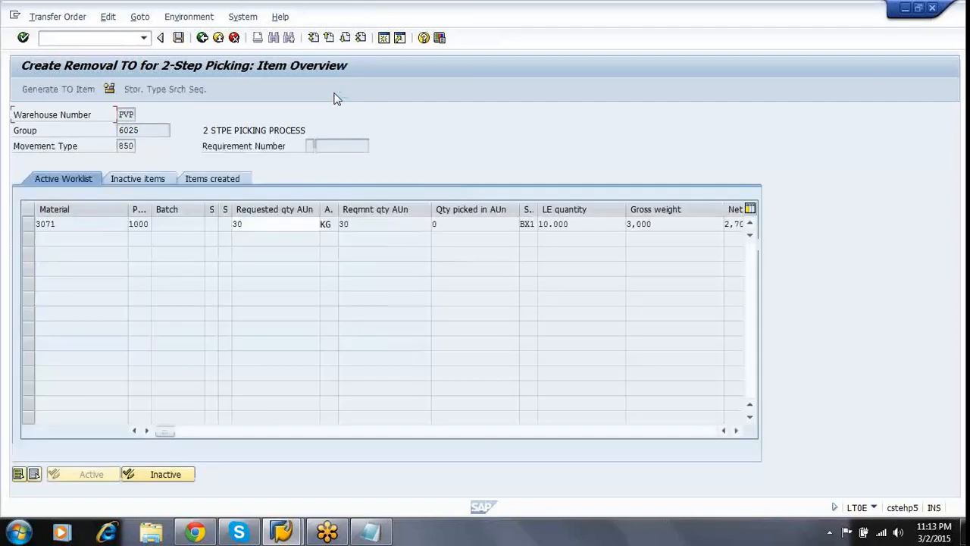
left_click(28, 227)
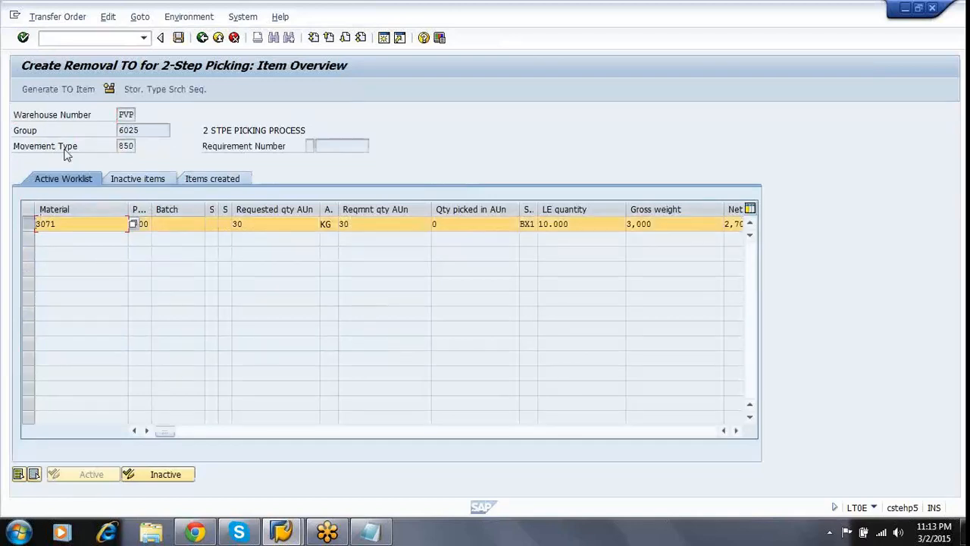
left_click(134, 146)
left_click(141, 146)
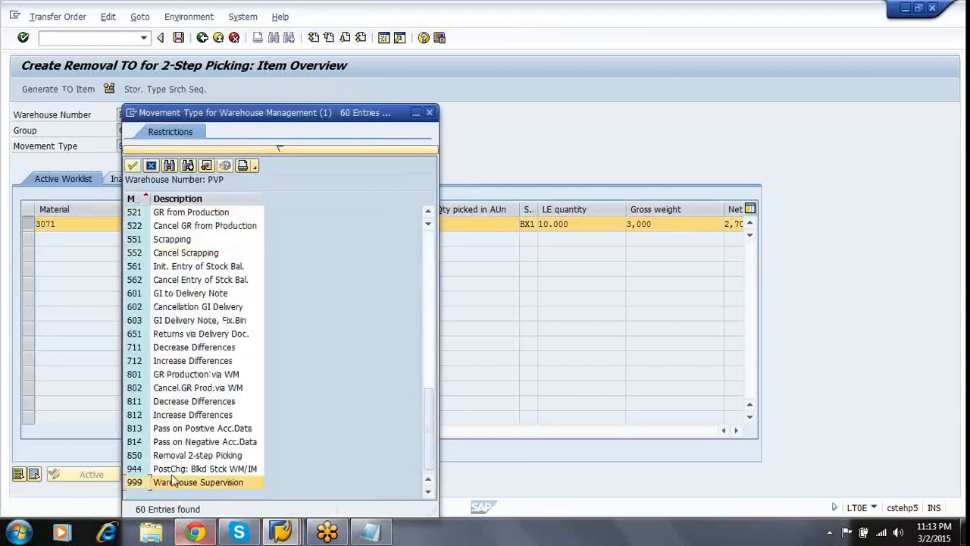
left_click(192, 457)
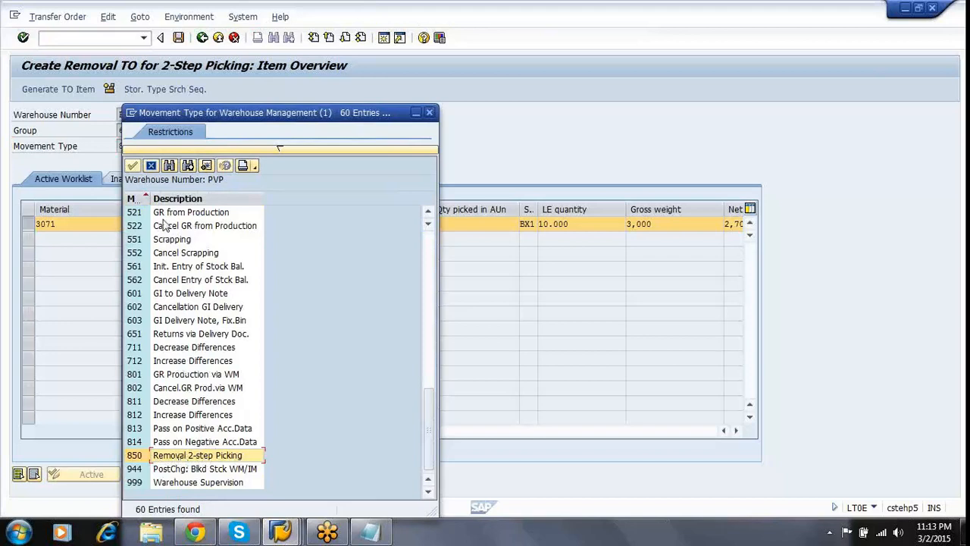
left_click(134, 166)
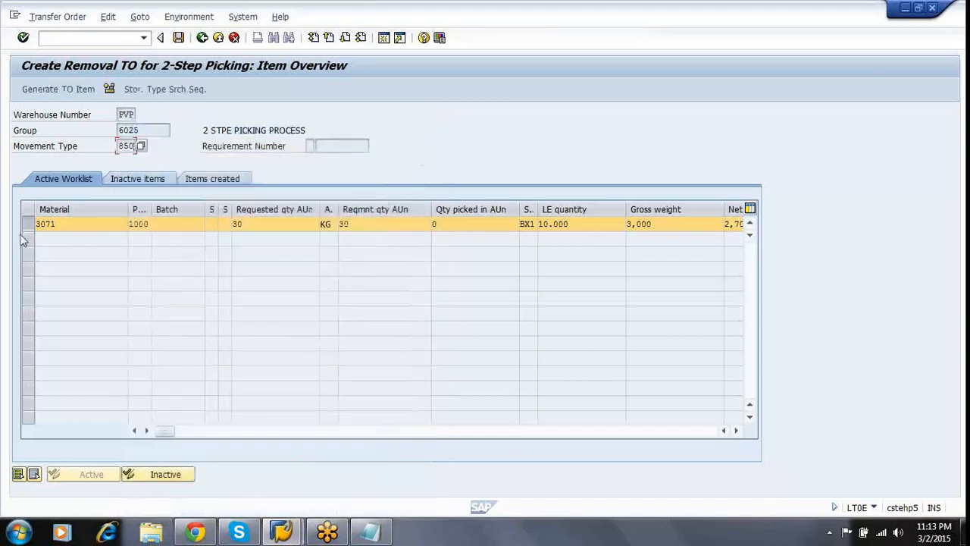
left_click(65, 92)
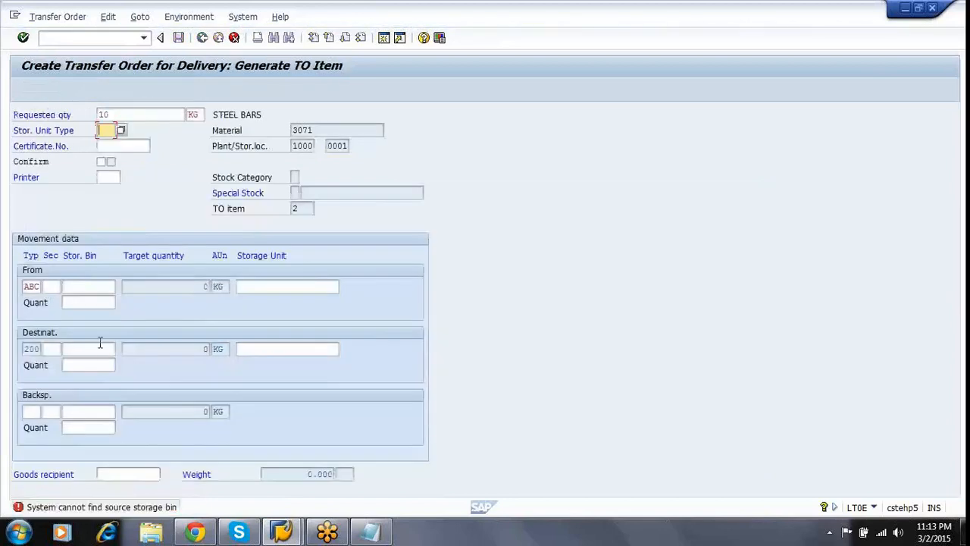
left_click(104, 288)
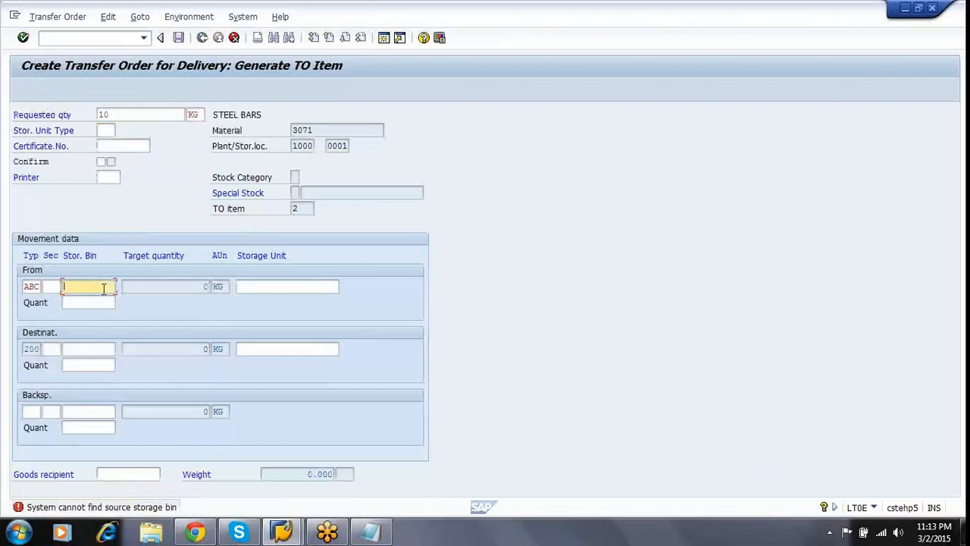
Open the Customizing project screen with transaction /NSPRO.
left_click(122, 37)
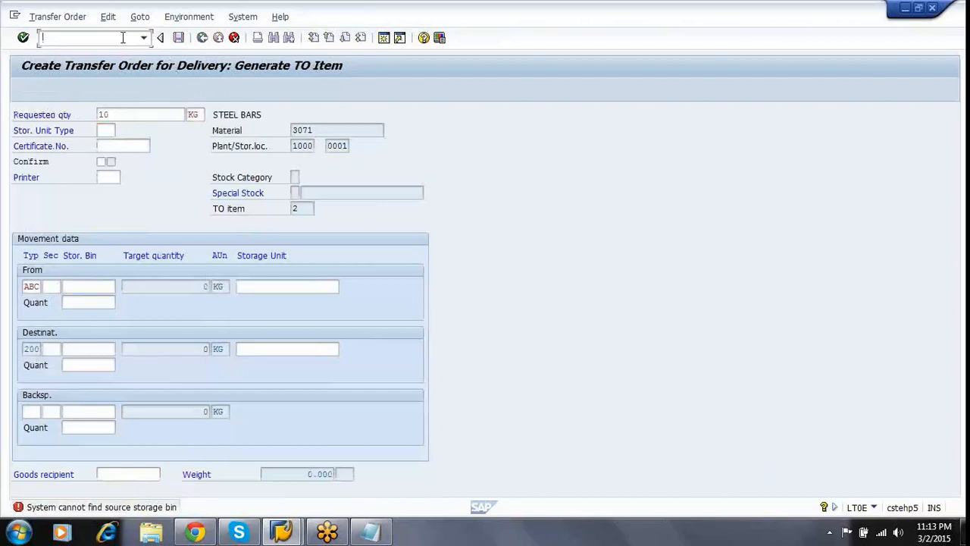
type("/NSPRO")
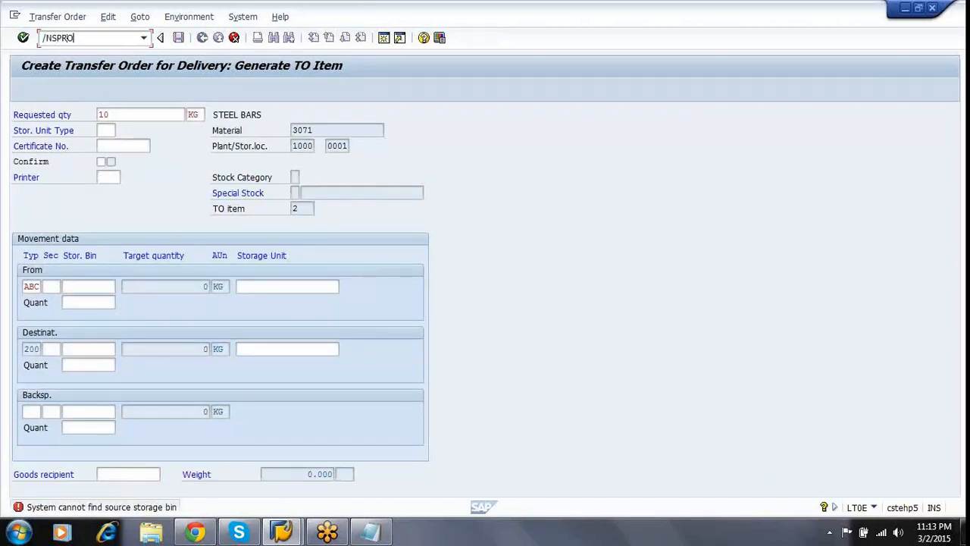
key("Return")
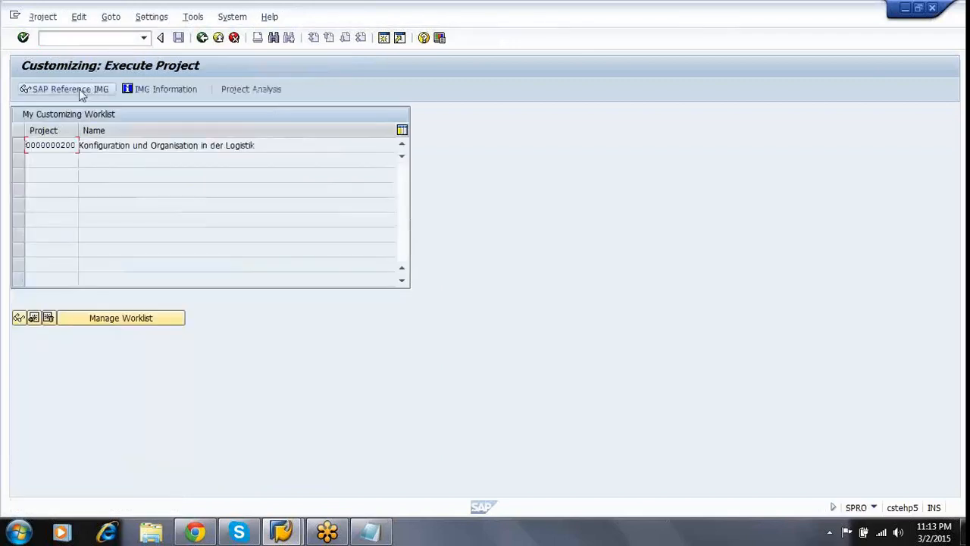
In the SAP Reference IMG, open Warehouse Management > Strategies > Putaway Strategies > Define Strategy for Fixed Bins.
left_click(82, 91)
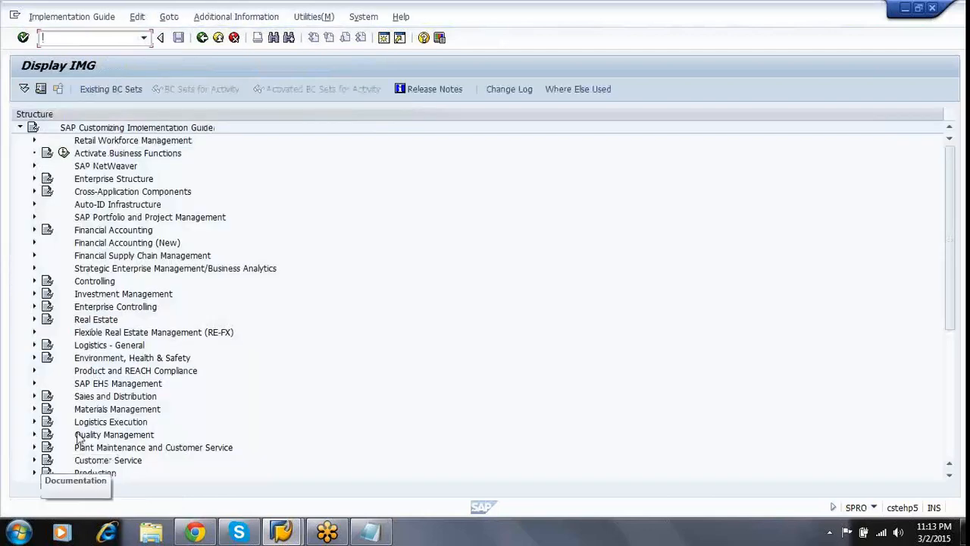
left_click(35, 423)
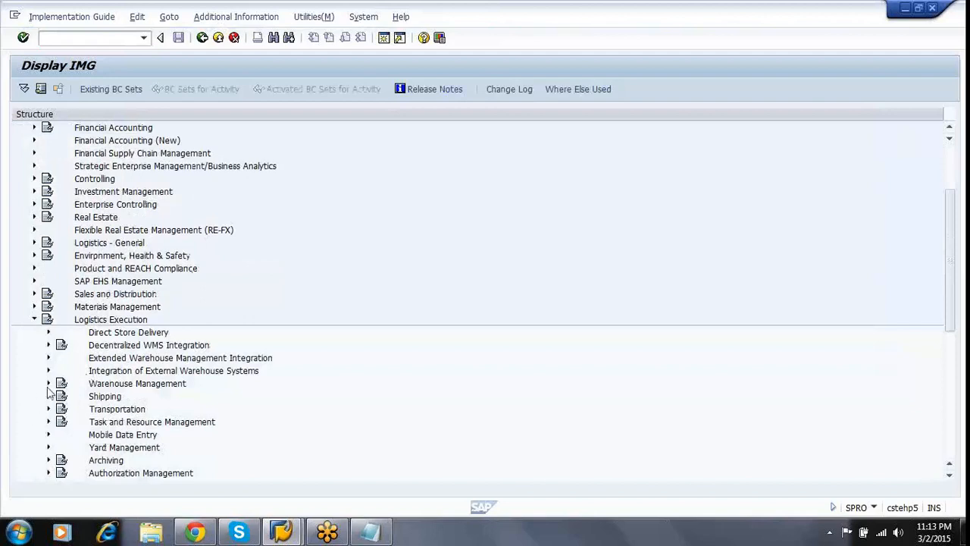
left_click(48, 384)
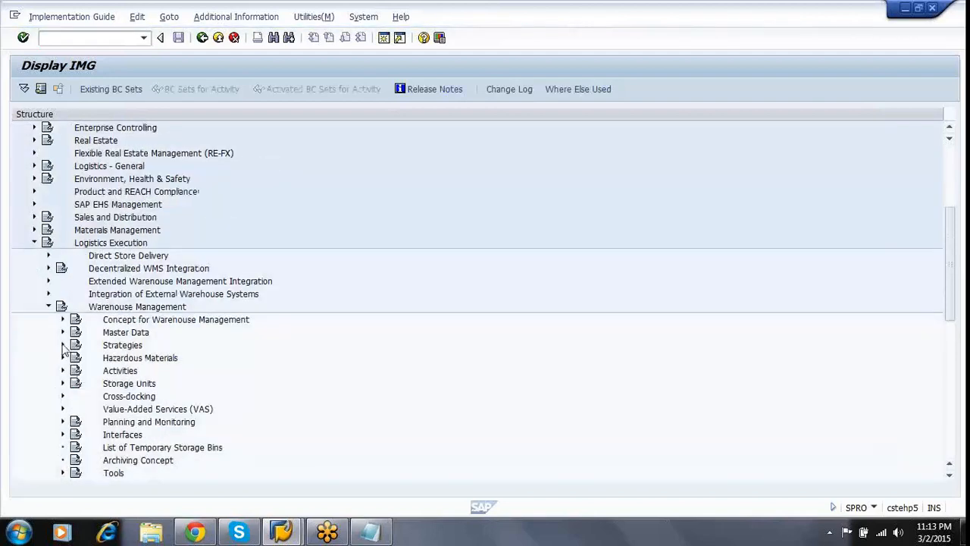
left_click(62, 346)
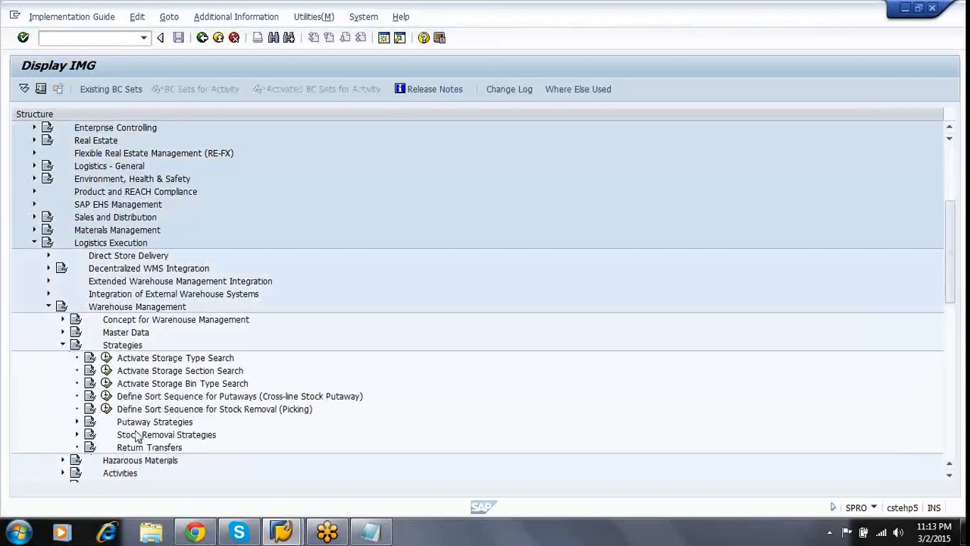
left_click(78, 421)
left_click(121, 396)
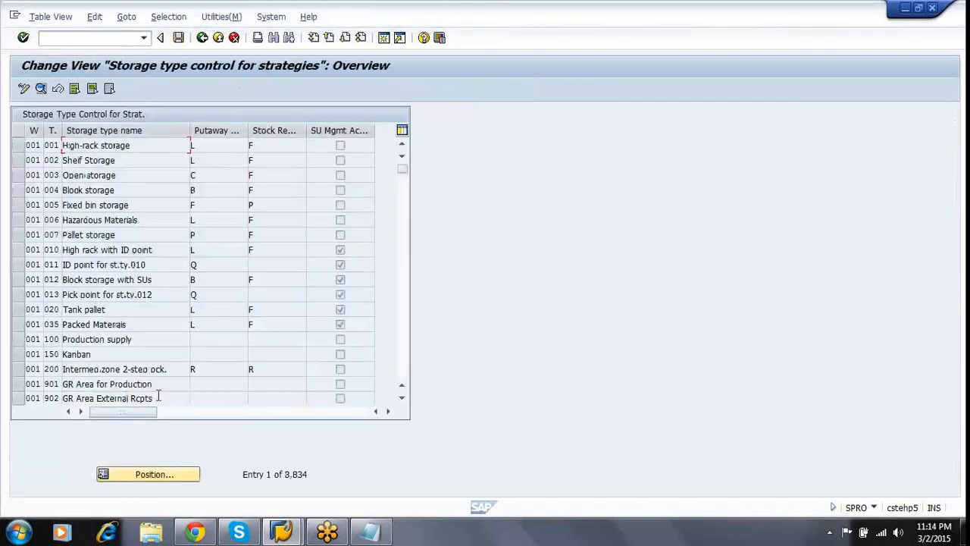
Set stock removal strategy F for storage type ABC in warehouse PVP and save.
left_click(169, 474)
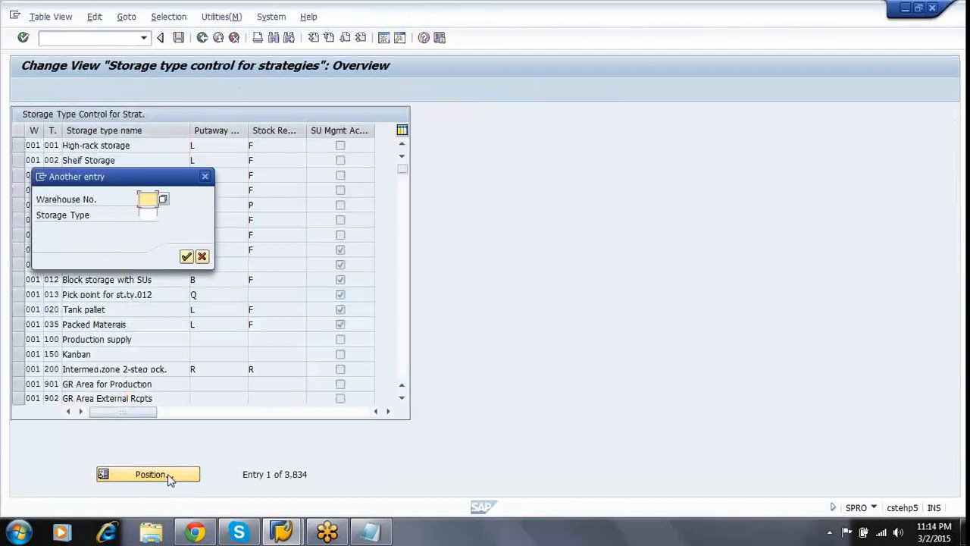
type("PVP")
key("Tab")
type("ABC")
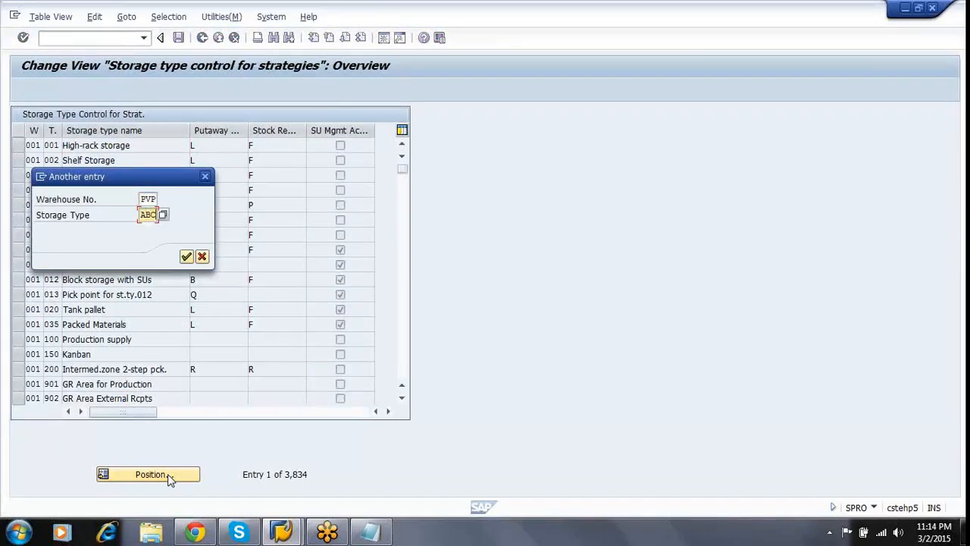
key("Return")
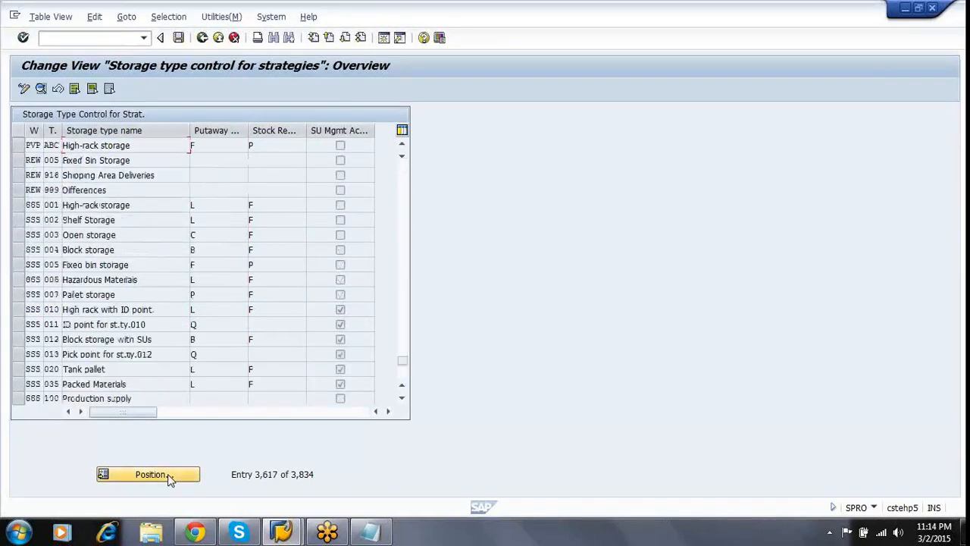
double_click(154, 146)
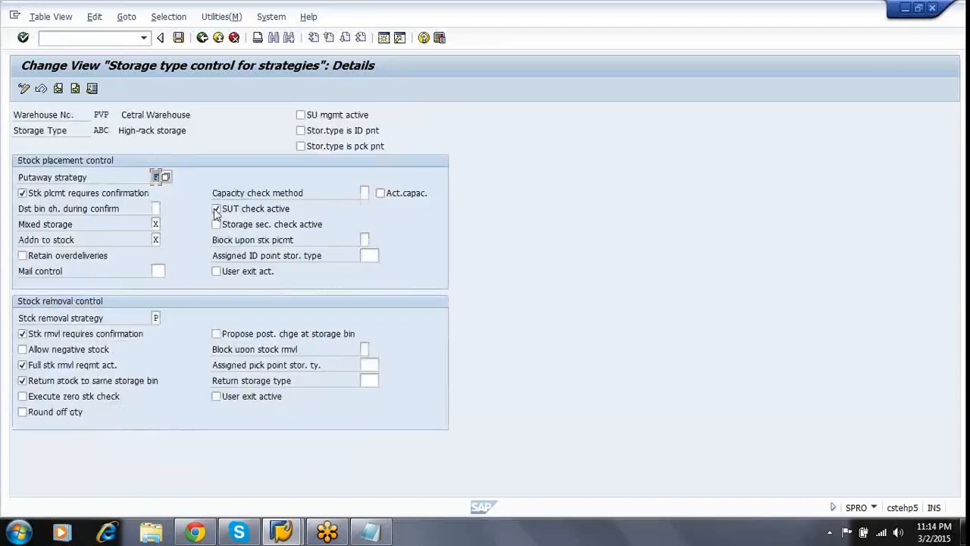
left_click(156, 319)
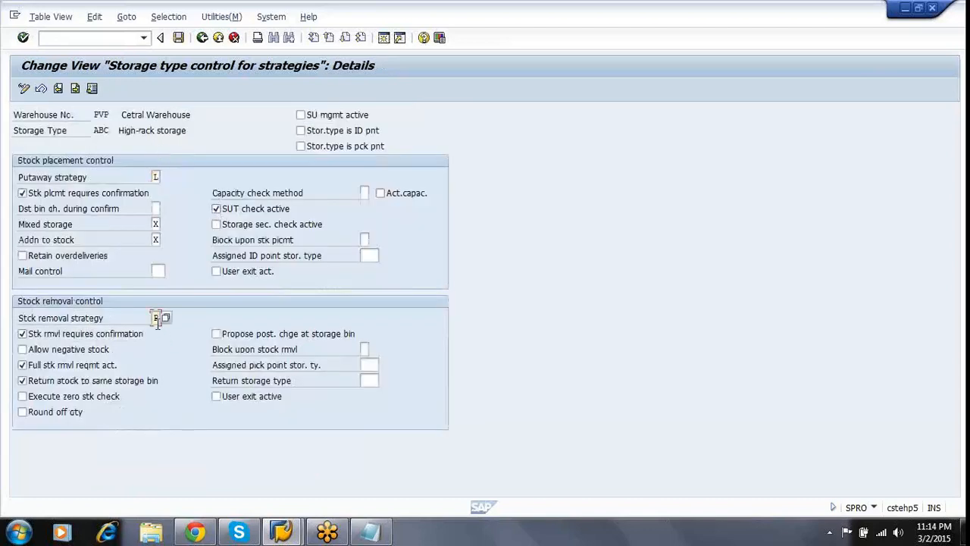
type("F")
left_click(178, 40)
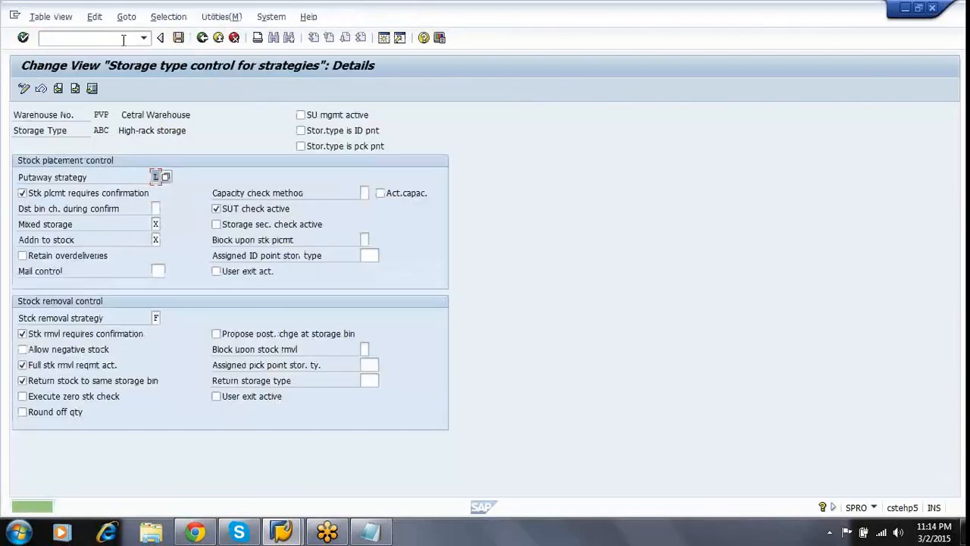
Return to the removal transfer order screen with transaction /NLT0E.
left_click(122, 39)
type("/NLT0E")
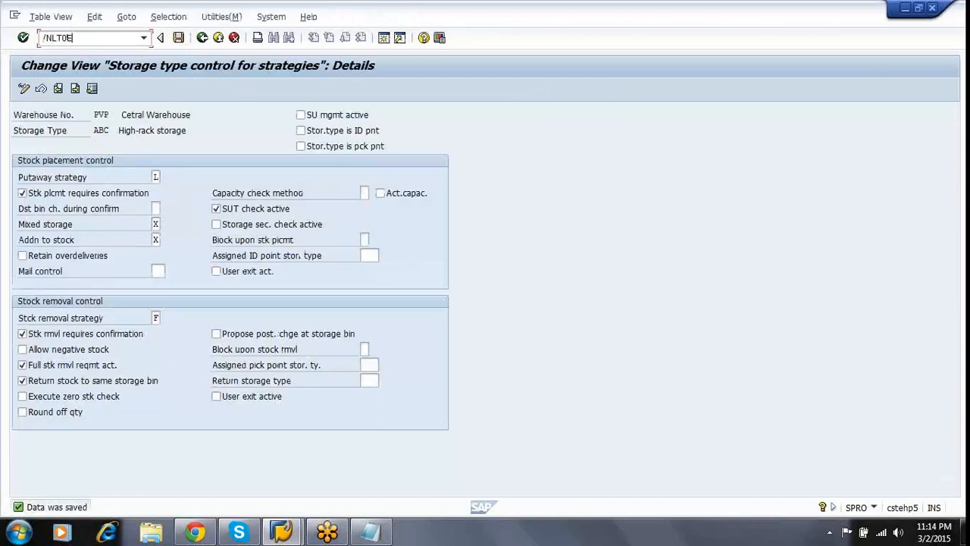
key("Return")
Regenerate material 3071's TO item for group 6025, post the removal transfer order, and open a second session.
key("Tab")
key("Down")
key("Return")
key("Return")
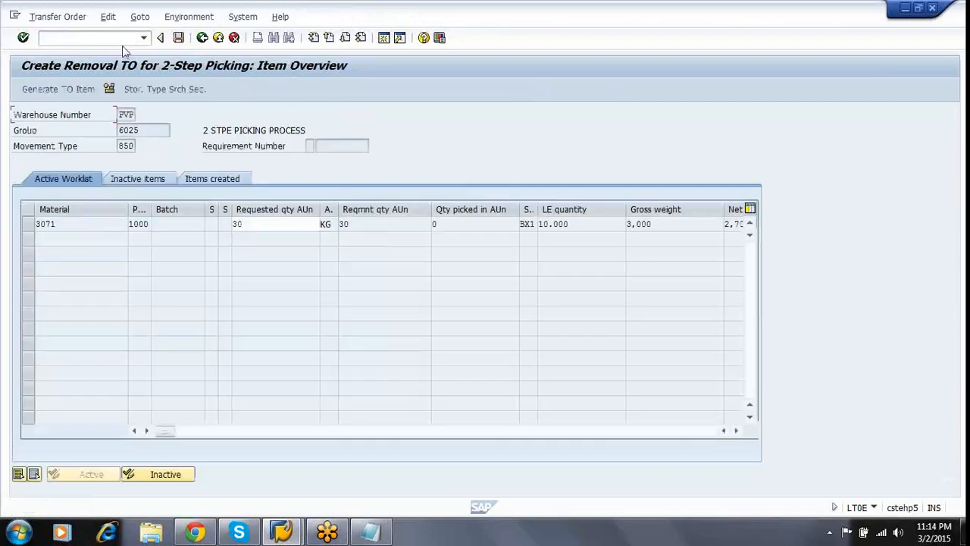
left_click(29, 224)
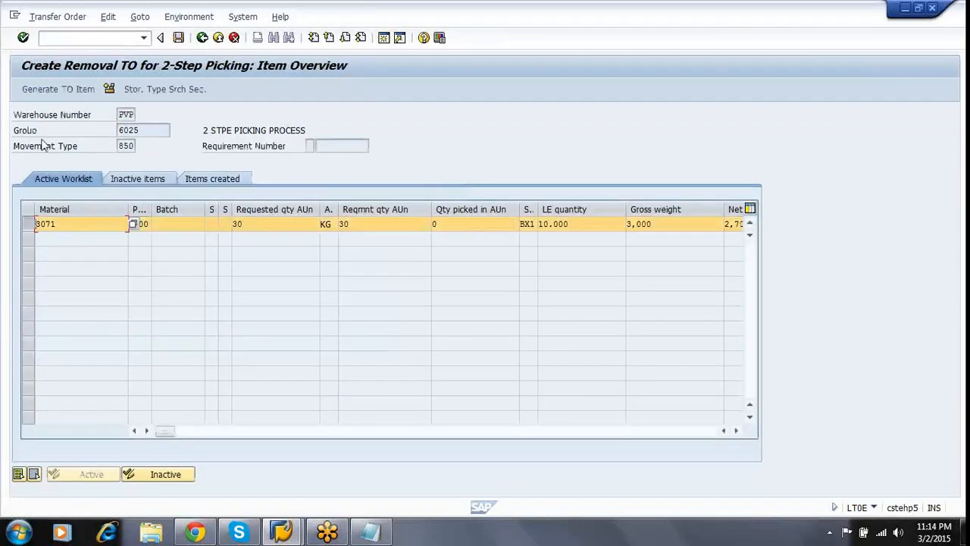
left_click(66, 90)
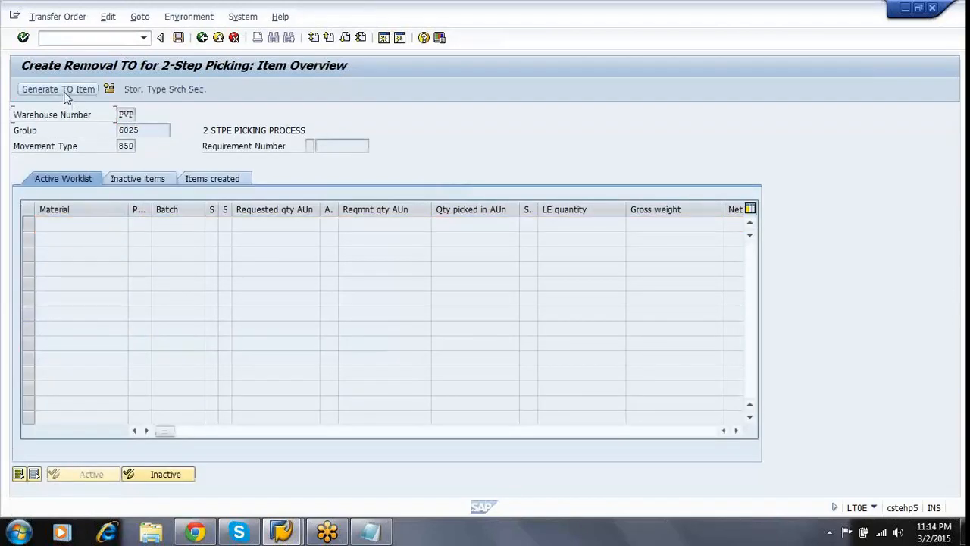
left_click(179, 37)
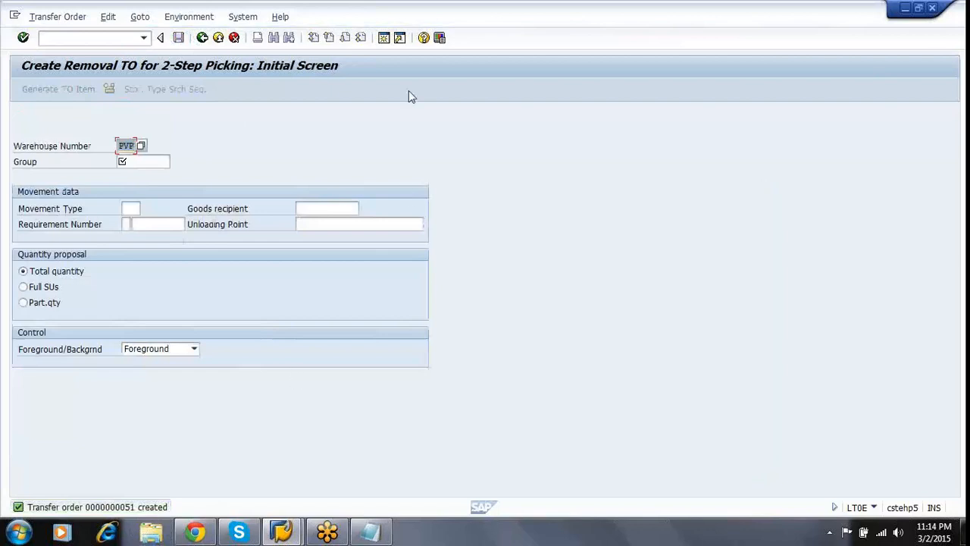
left_click(384, 37)
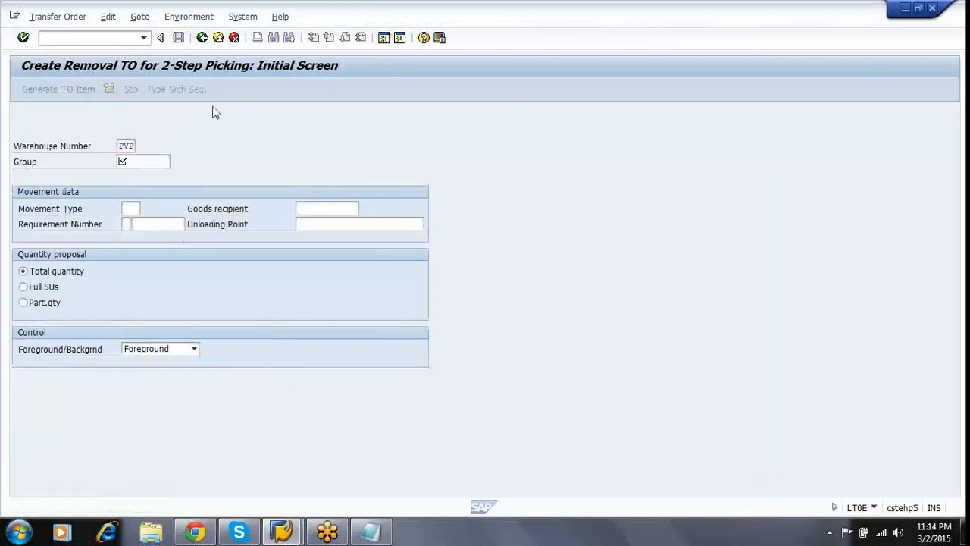
Run LS26 for material 3071, plant 1000, storage location 0001 in warehouse PVP.
type("LS26")
key("Return")
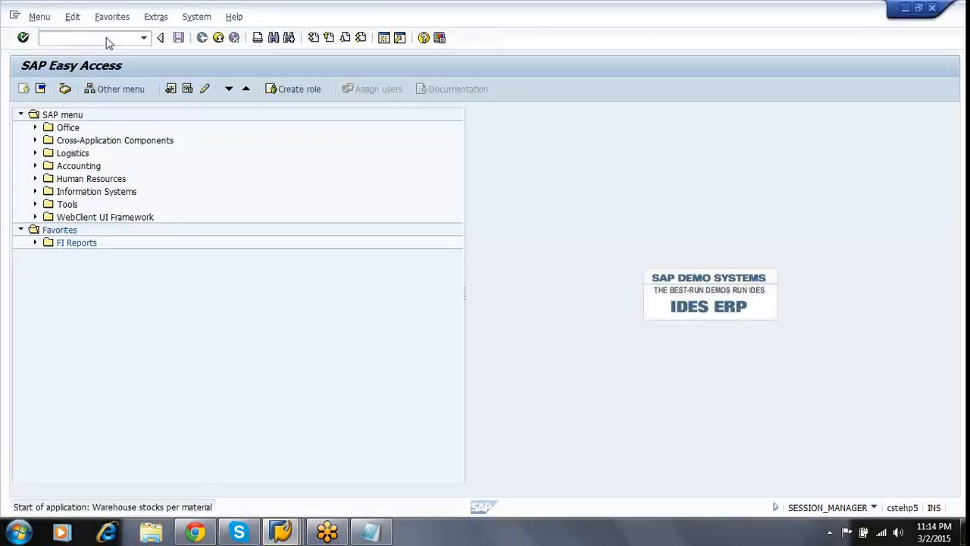
key("Tab")
key("Tab")
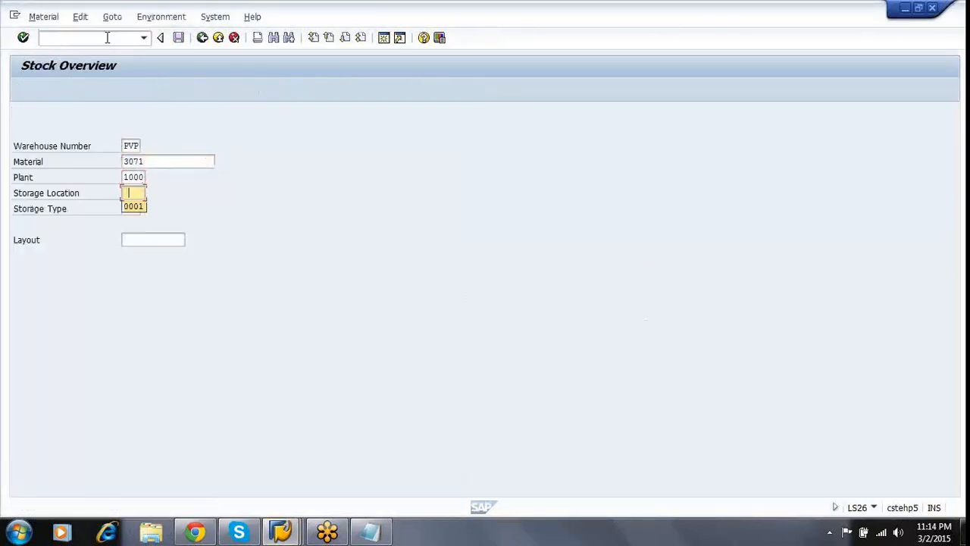
key("Down")
key("Return")
key("shift+Tab")
key("shift+Tab")
key("Tab")
key("Tab")
key("Tab")
key("shift+Tab")
key("shift+Tab")
key("shift+Tab")
key("shift+Tab")
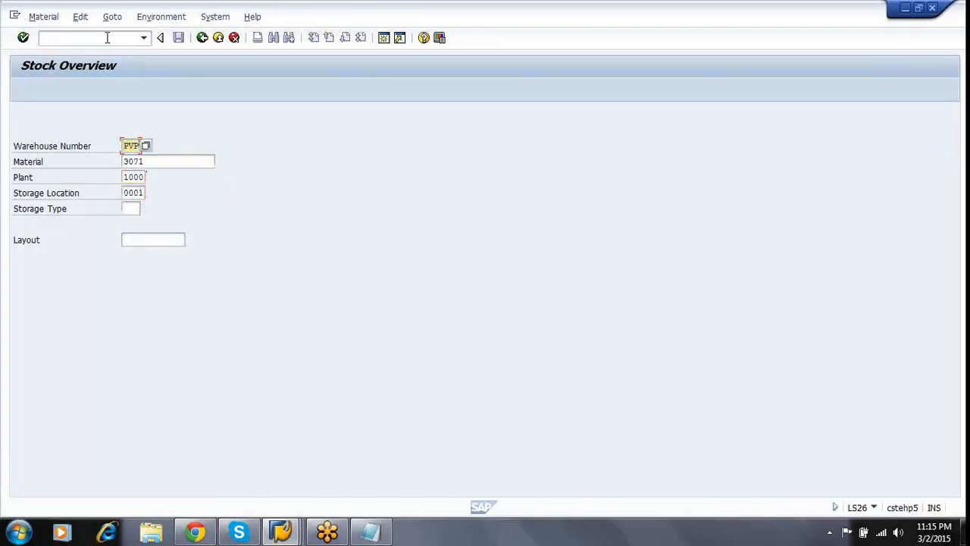
key("F8")
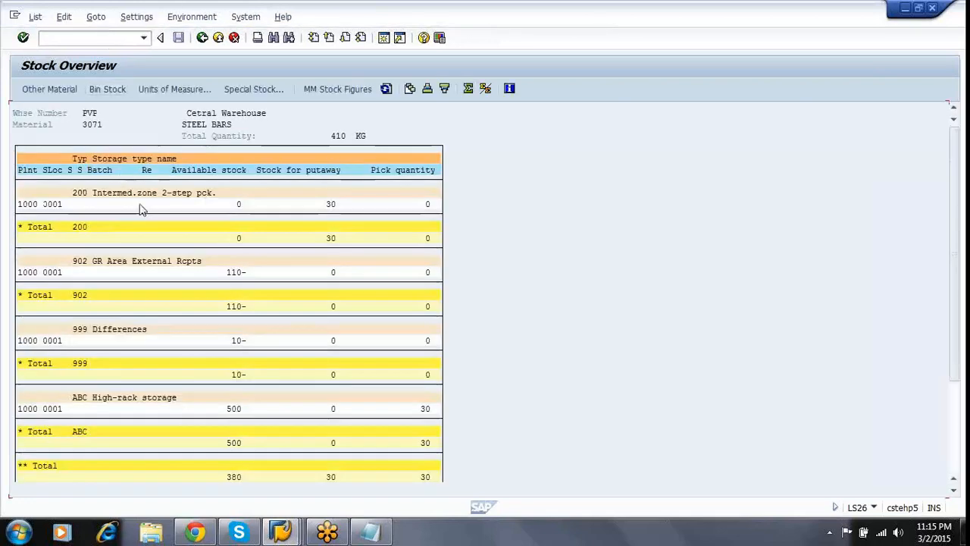
Check the storage type 200 total showing 30 awaiting putaway.
left_click(81, 228)
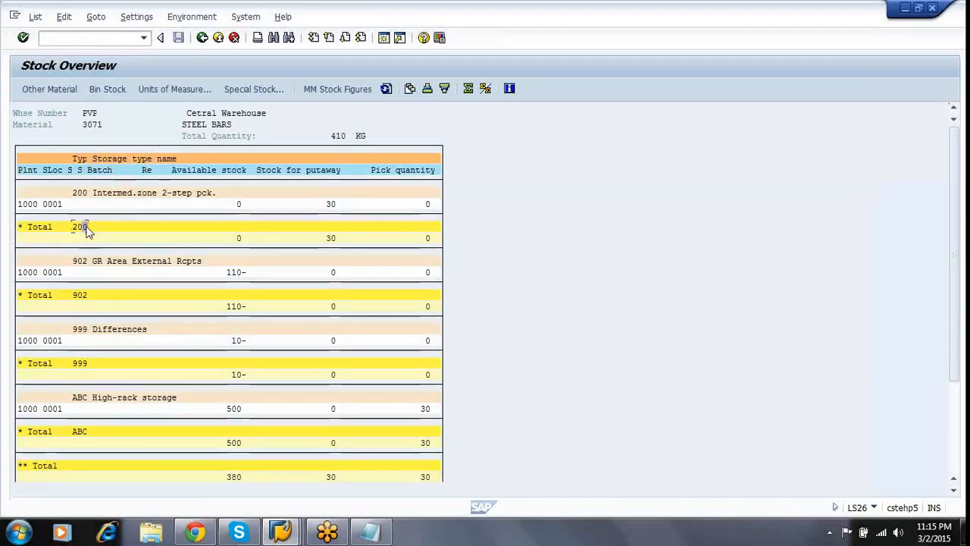
left_click(333, 240)
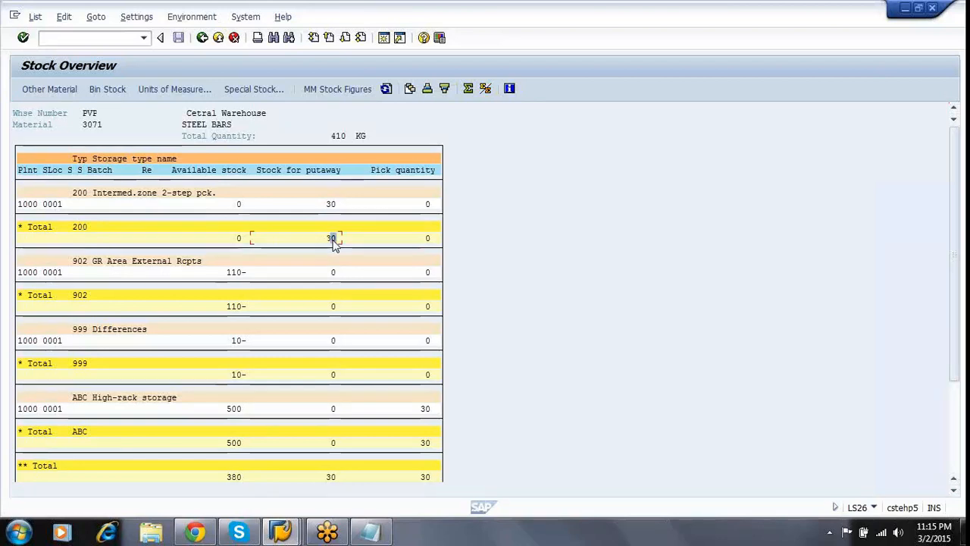
left_click(284, 534)
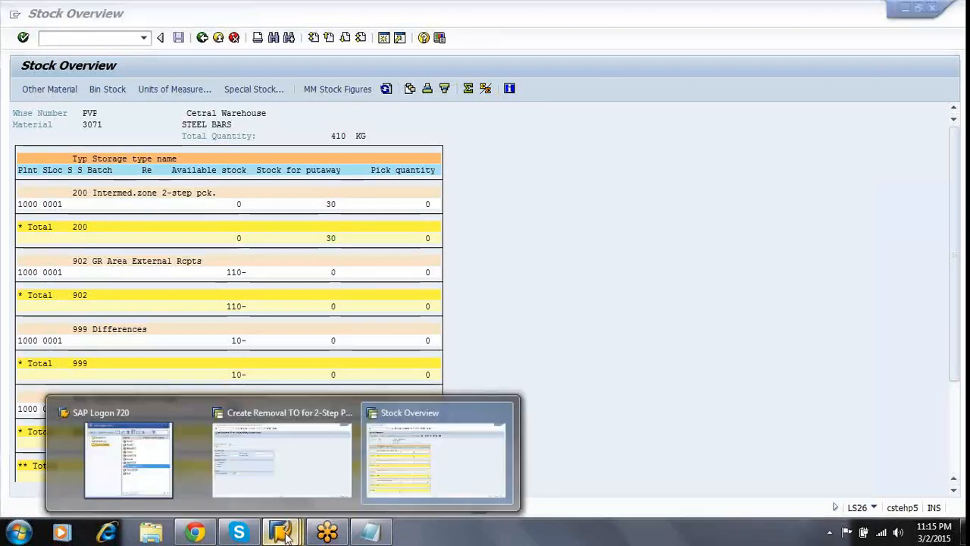
Open transfer order 51 for confirmation with /NLT12.
left_click(289, 435)
left_click(105, 37)
type("/NLT12")
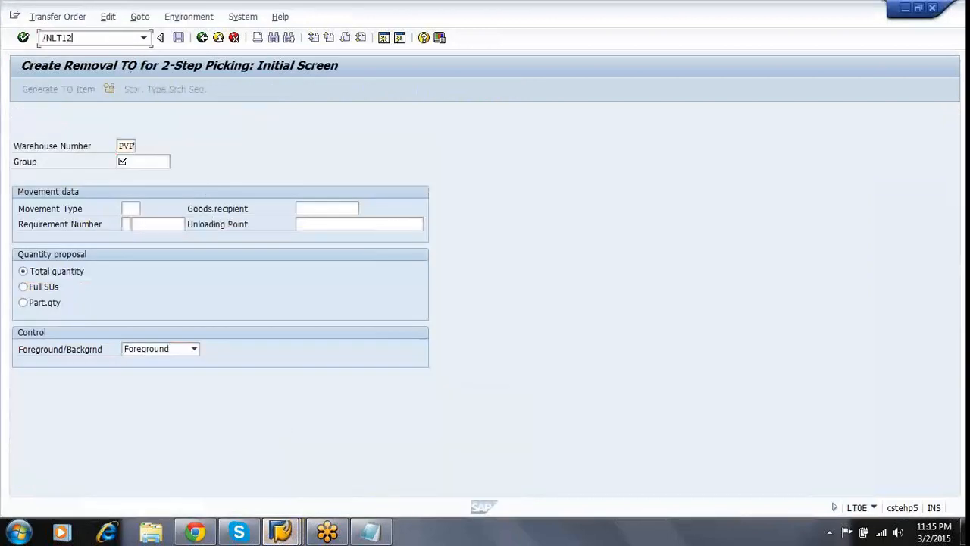
key("Return")
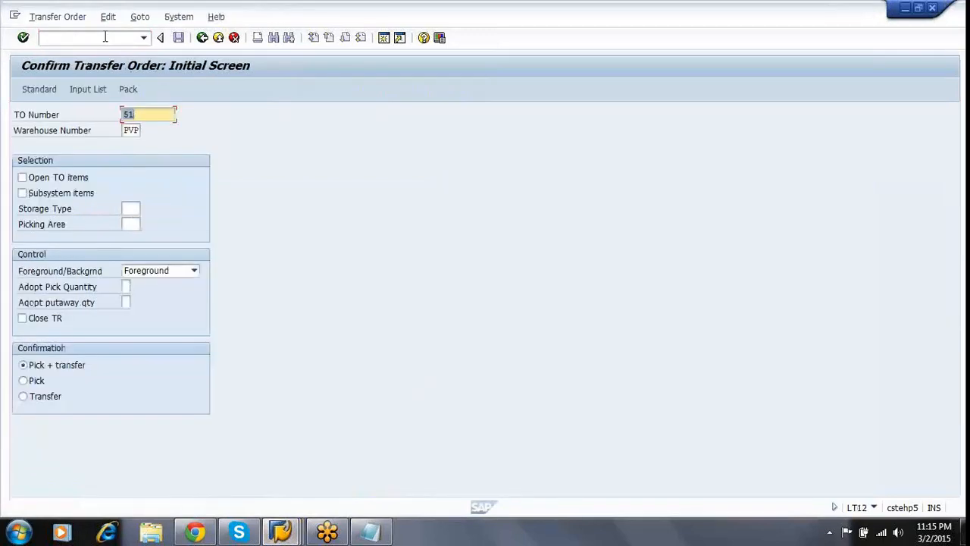
key("Right")
key("Return")
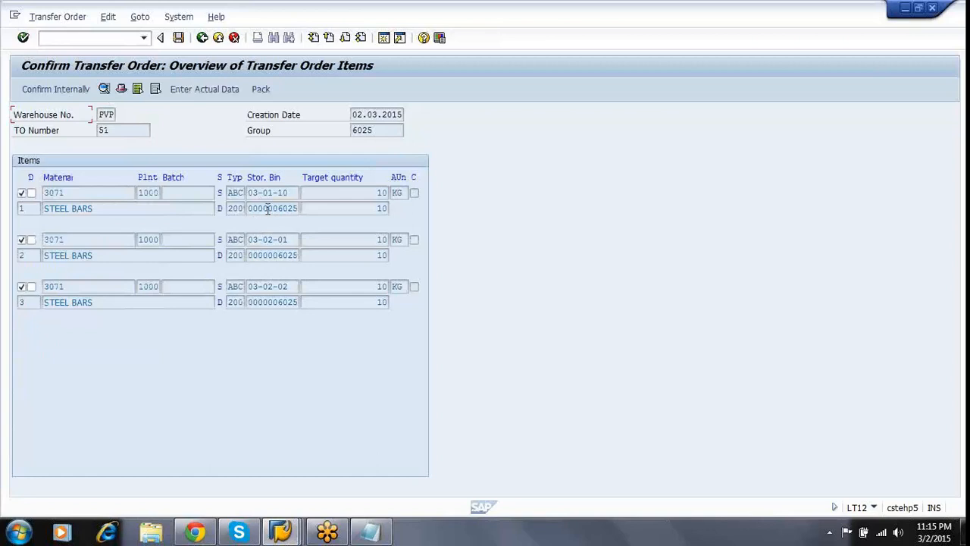
Review the three items moving from ABC to type 200, confirm them internally, and save.
left_click(271, 255)
left_click(274, 302)
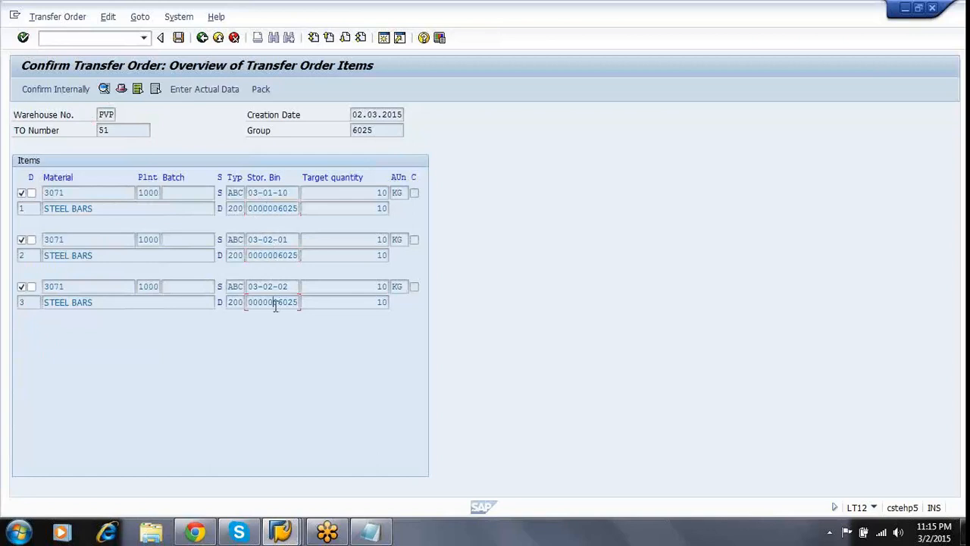
left_click(226, 212)
left_click(229, 239)
left_click(227, 286)
left_click(228, 301)
left_click(51, 90)
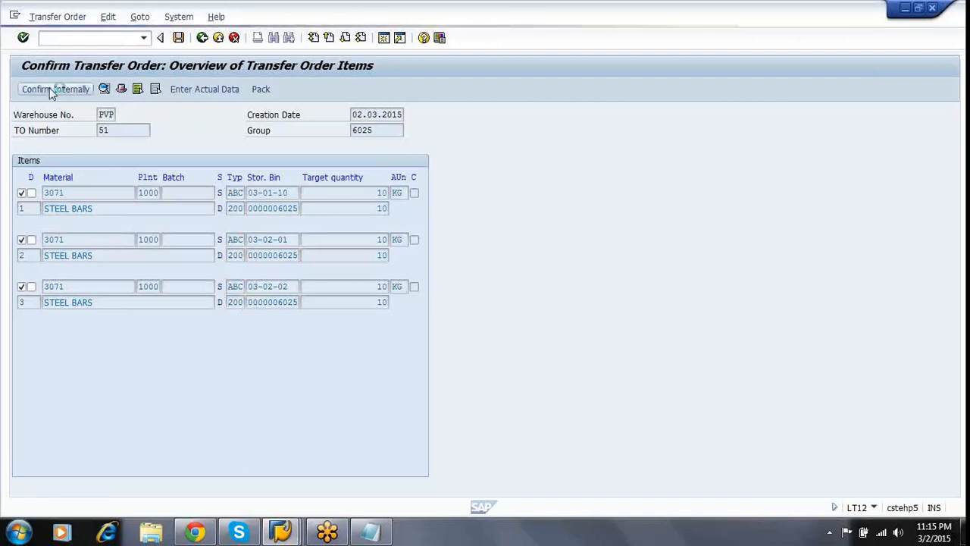
left_click(179, 38)
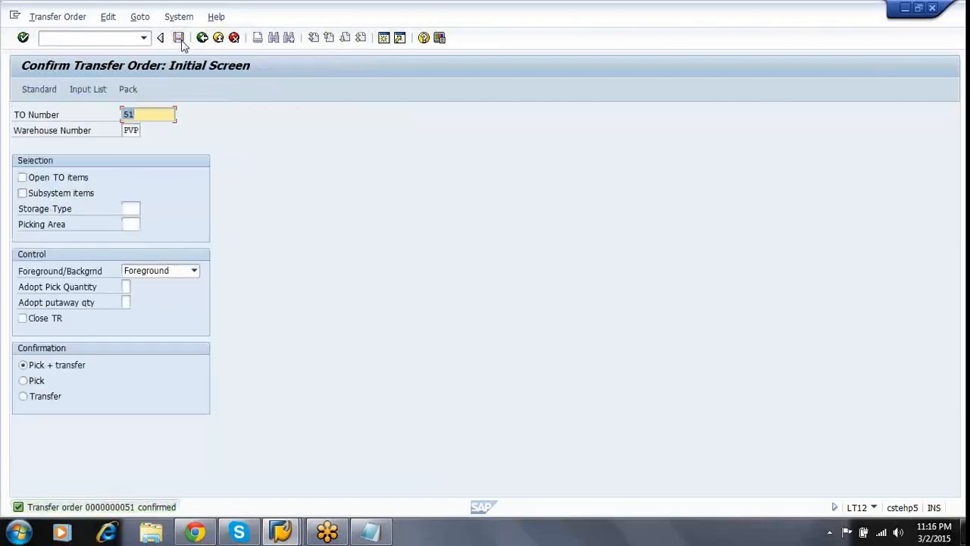
Refresh the stock overview to show 30 now available in storage type 200.
left_click(280, 531)
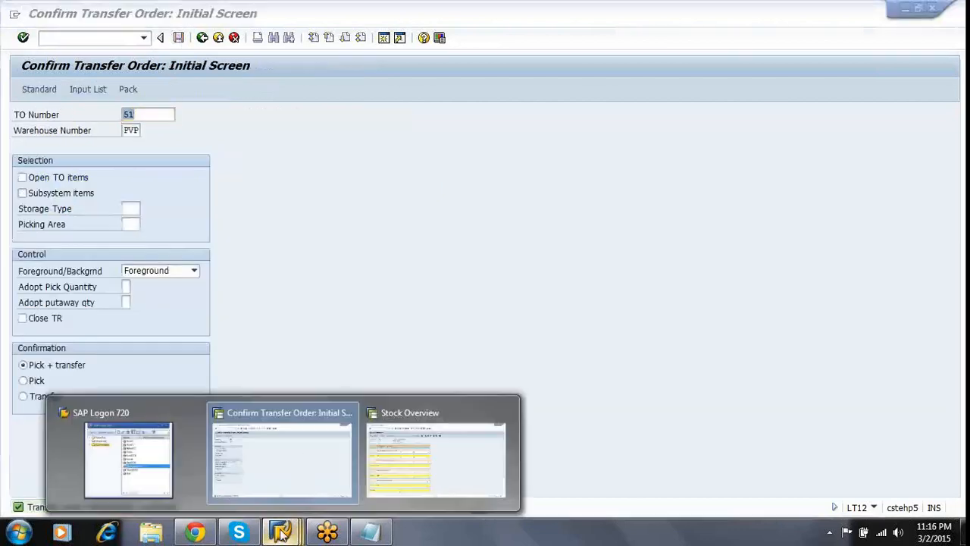
left_click(406, 465)
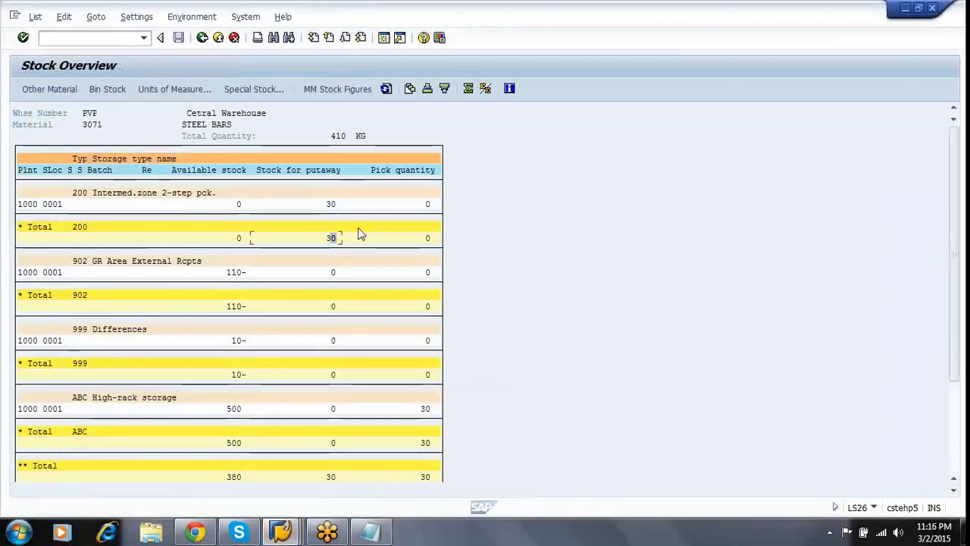
left_click(387, 89)
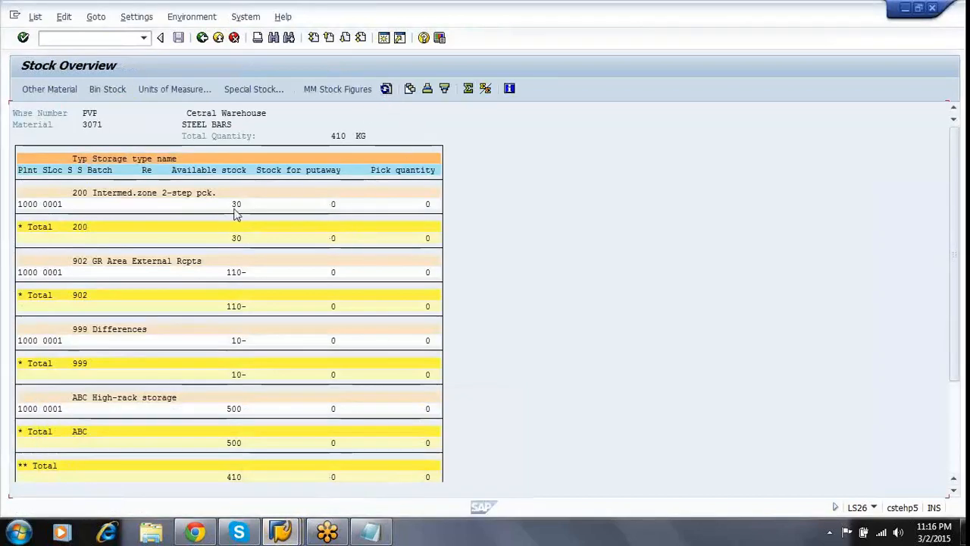
left_click(236, 207)
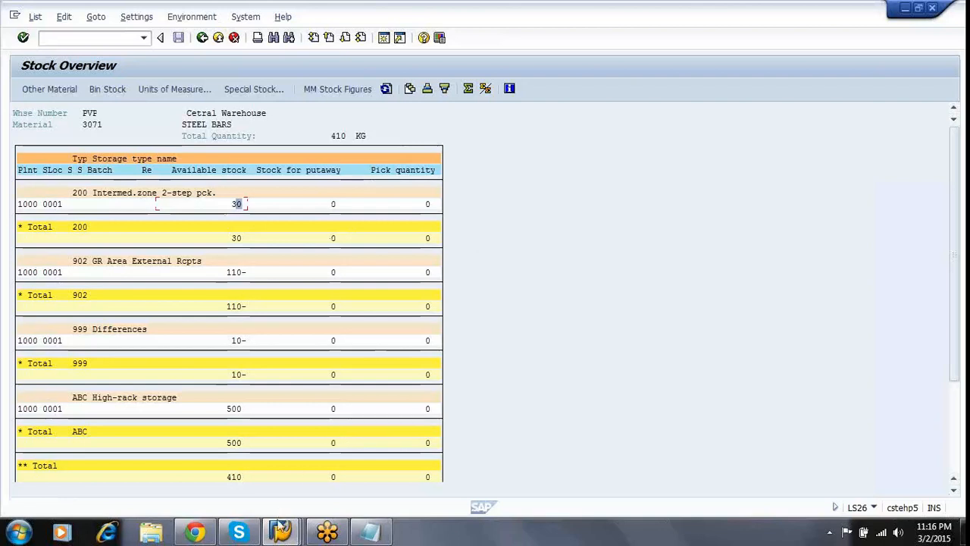
mouse_move(281, 534)
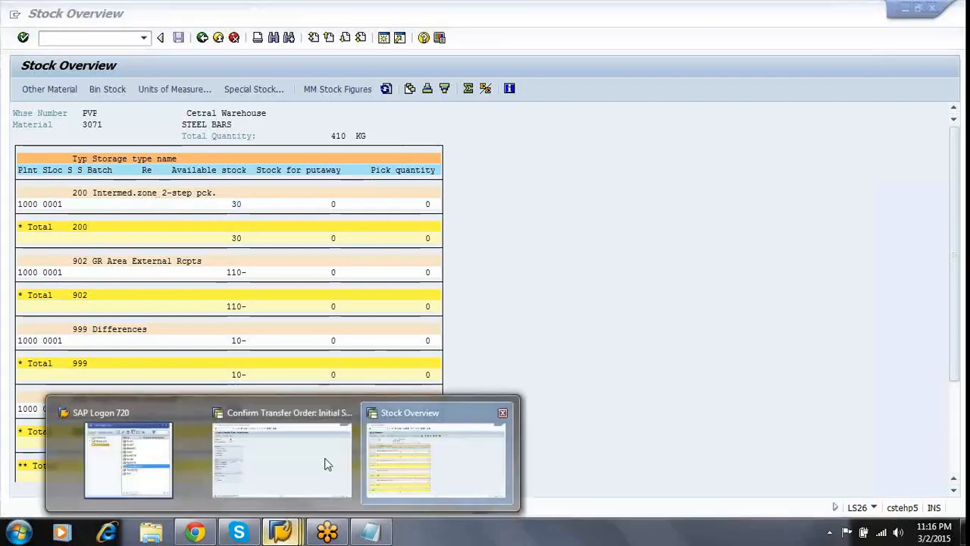
left_click(302, 470)
Start LX39 and enter group 6025 for warehouse PVP.
left_click(202, 38)
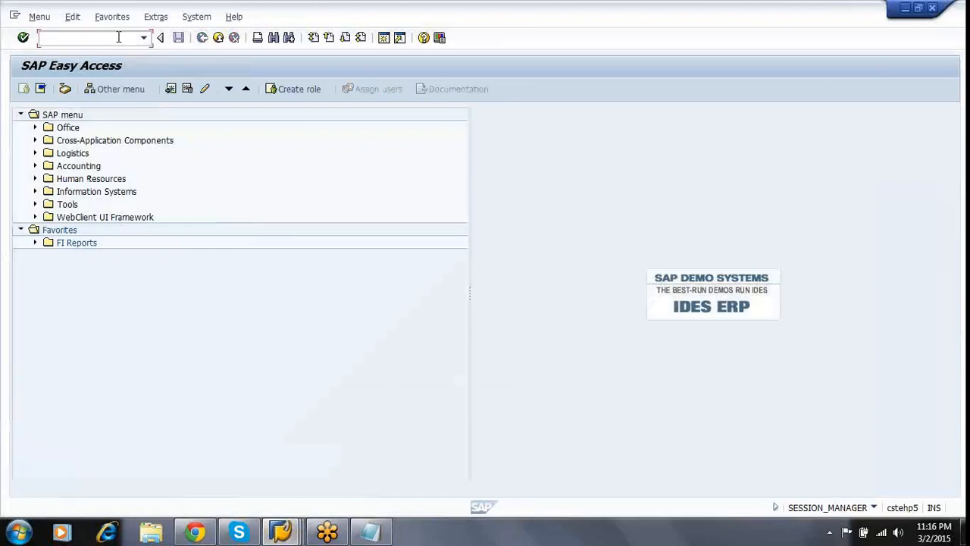
type("LX39")
key("Return")
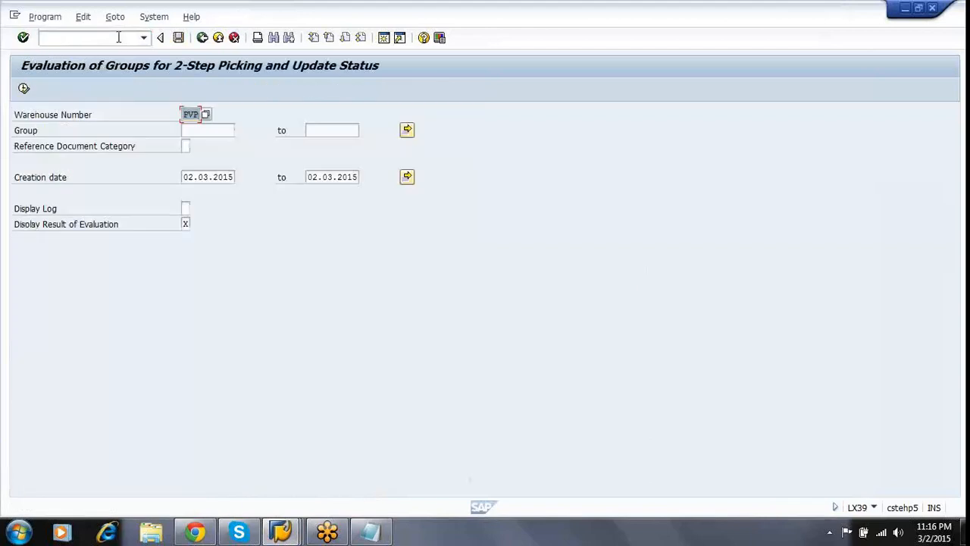
left_click(207, 133)
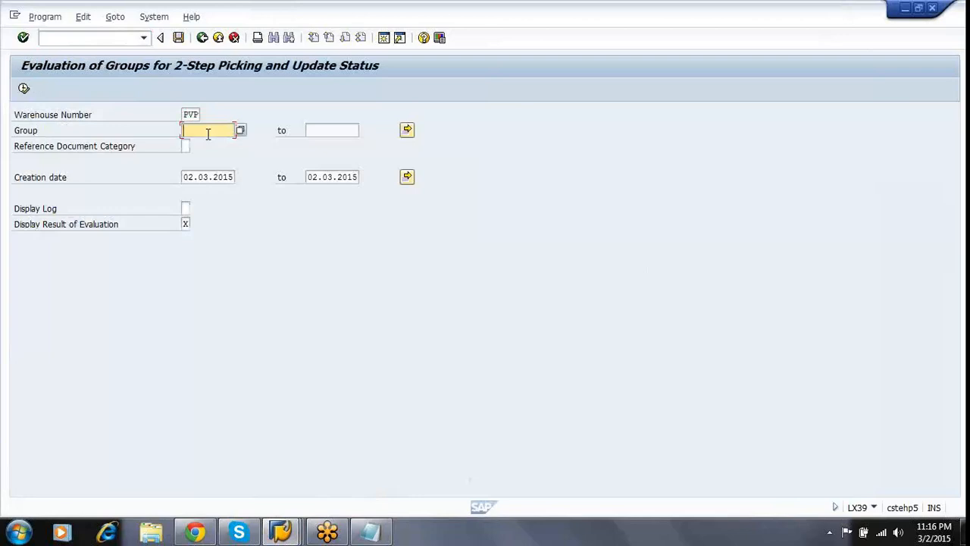
type("6025")
key("Up")
key("Right")
key("Down")
key("Right")
Run the group 6025 evaluation and review the Pick stage, confirmed without differences.
left_click(23, 90)
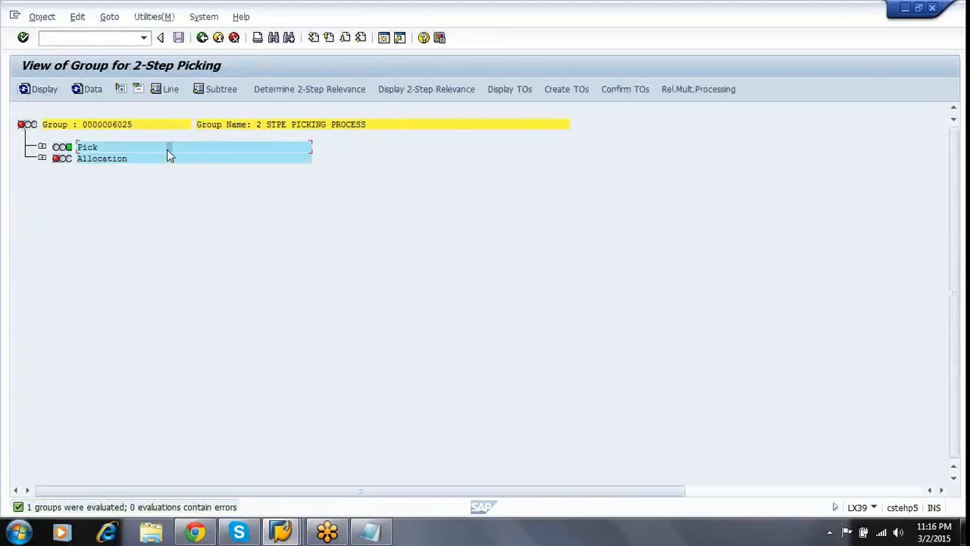
left_click(42, 147)
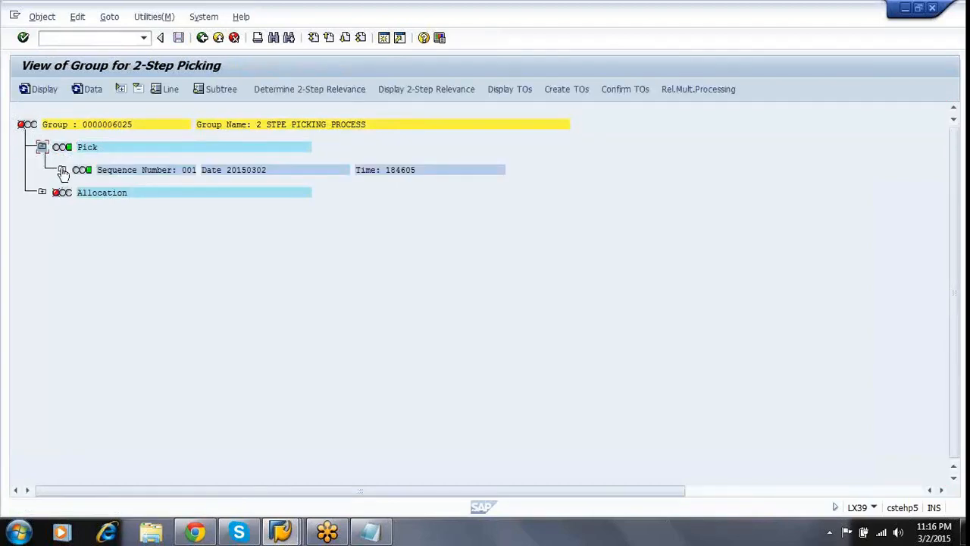
left_click(62, 170)
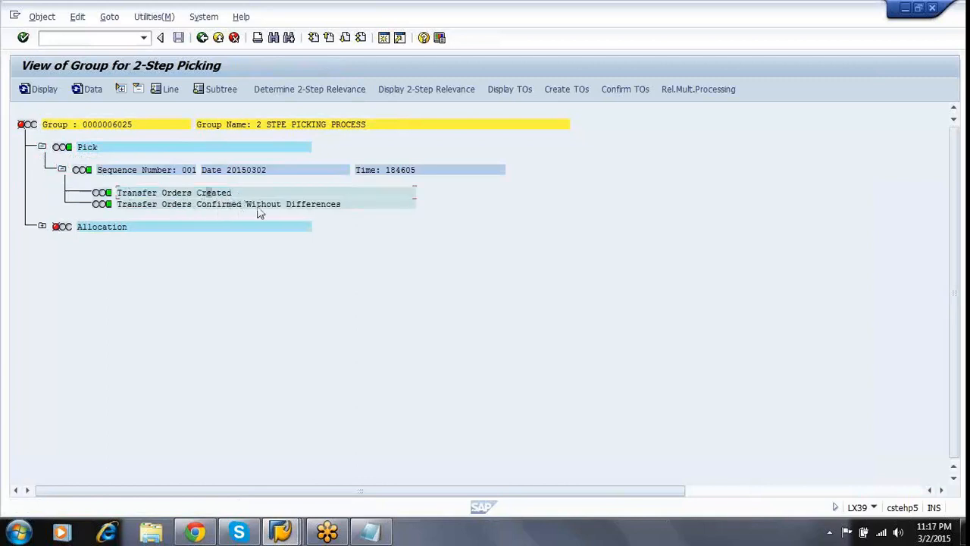
left_click(288, 205)
mouse_move(60, 231)
left_click(42, 147)
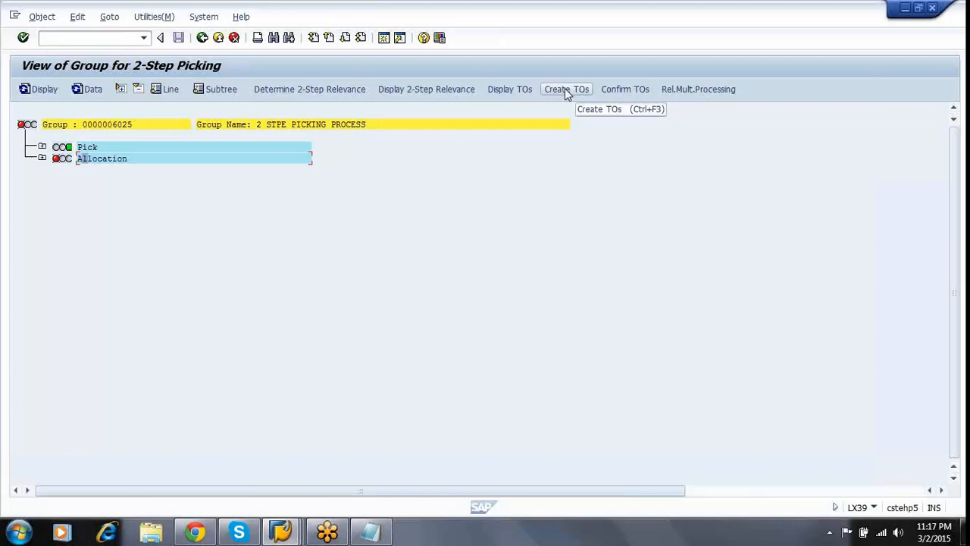
Run background multiple processing to create transfer orders for group 6025.
left_click(565, 89)
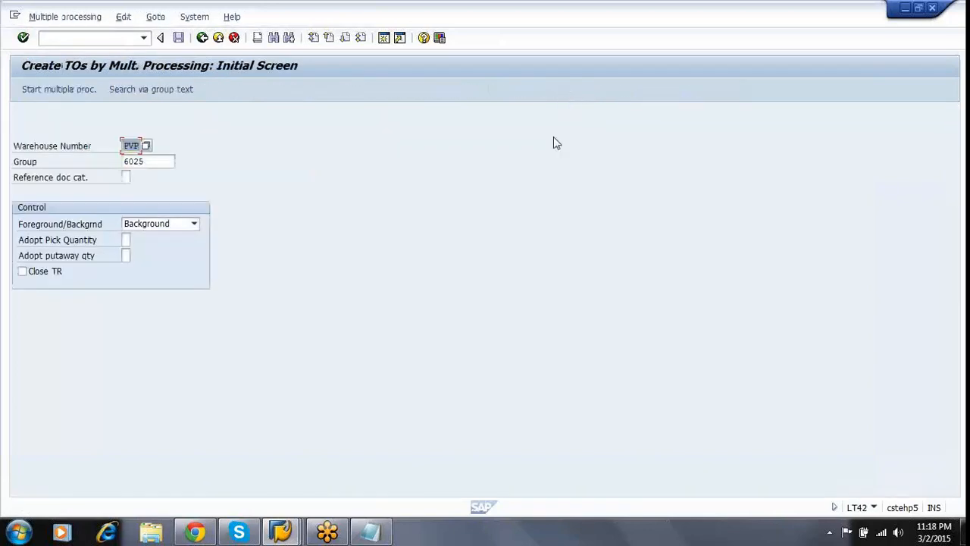
left_click(160, 162)
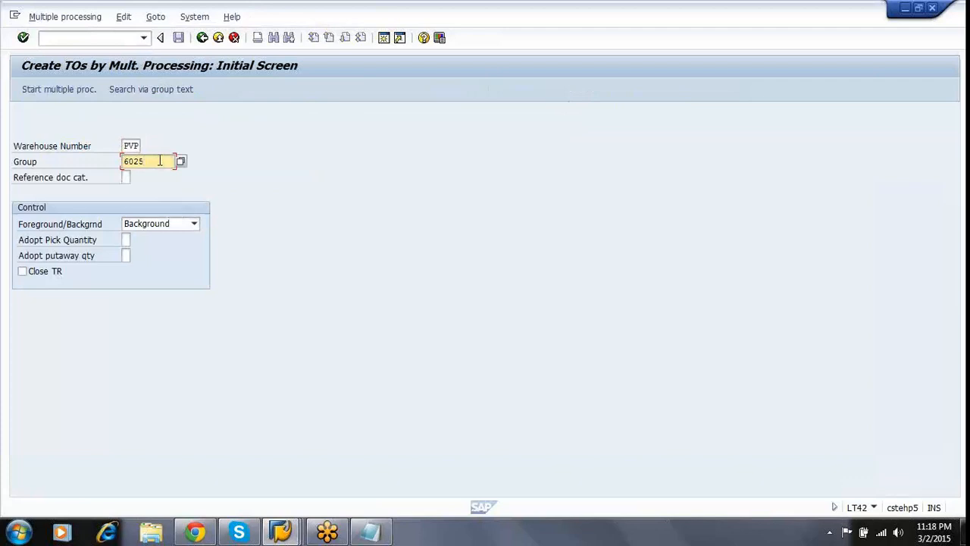
left_click(66, 89)
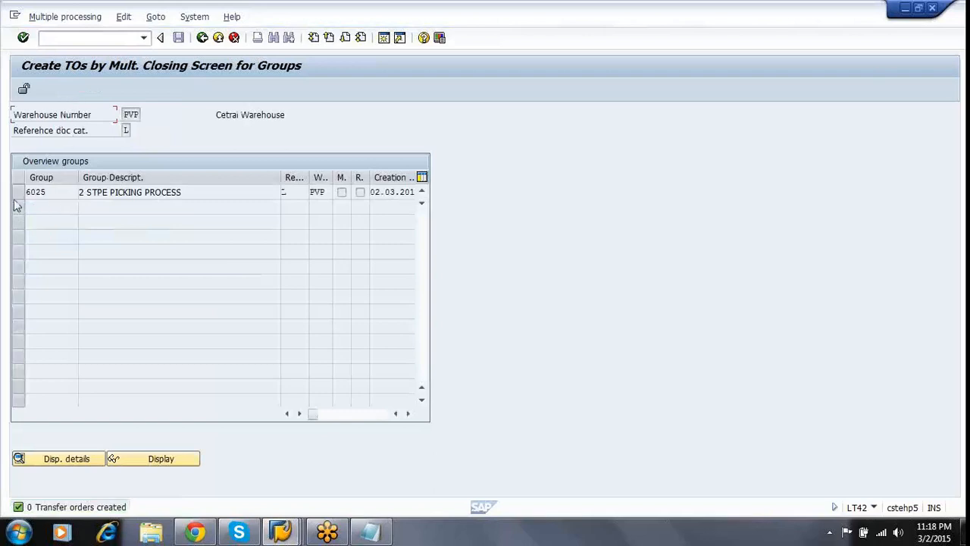
Open group 6025's document details and select deliveries 80016794, 80016795 and 80016796 together.
left_click(19, 193)
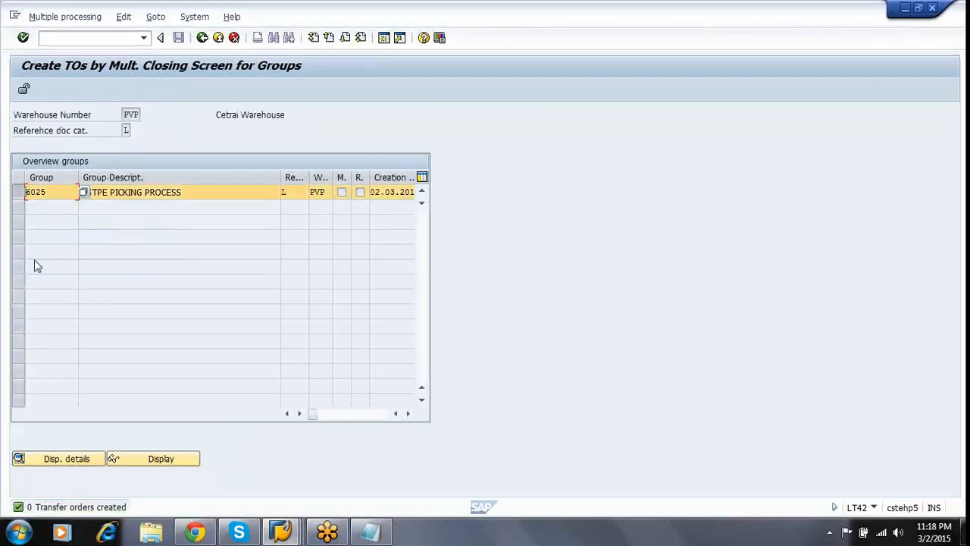
left_click(73, 461)
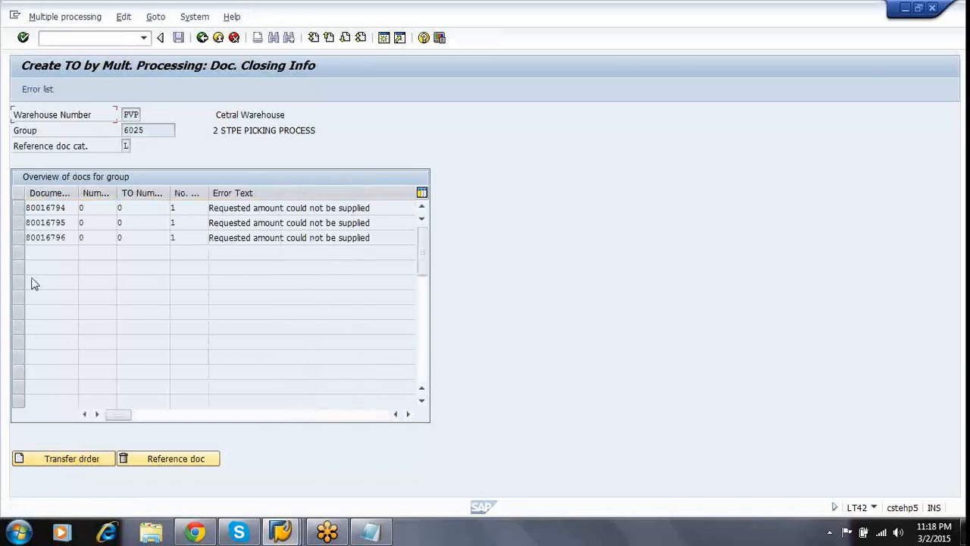
left_click(19, 209)
left_click(20, 227, "ctrl")
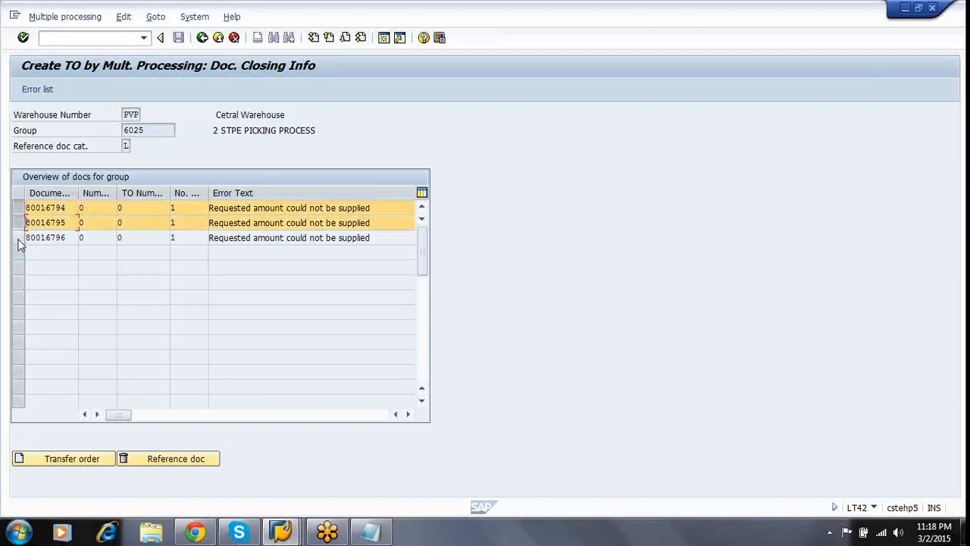
left_click(19, 238, "ctrl")
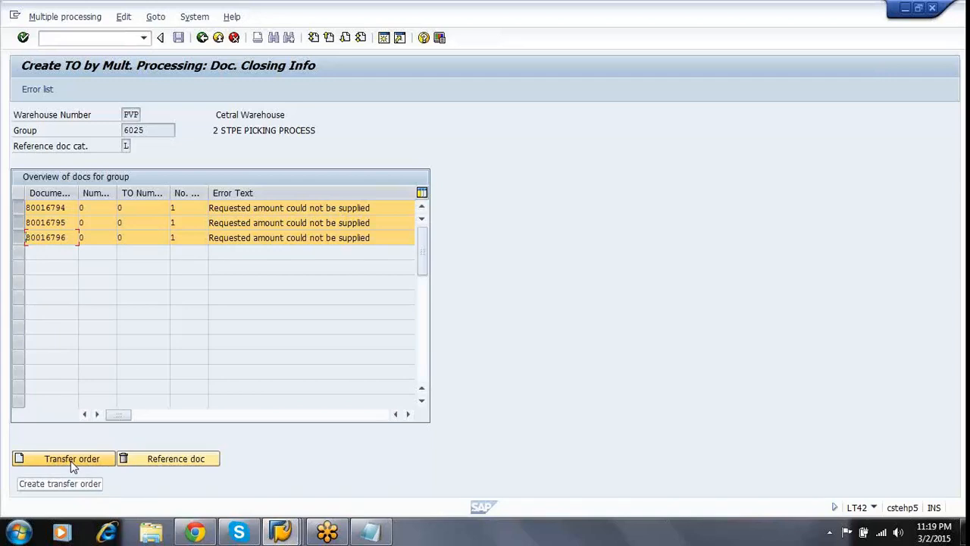
Create and save a transfer order for delivery 80016794's STEEL BARS, picking from storage type 200.
left_click(91, 460)
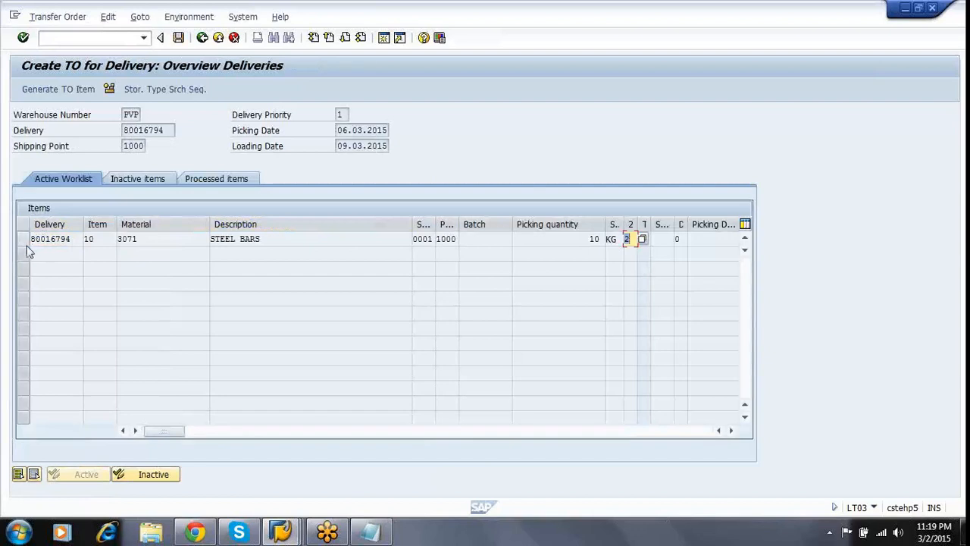
left_click(24, 239)
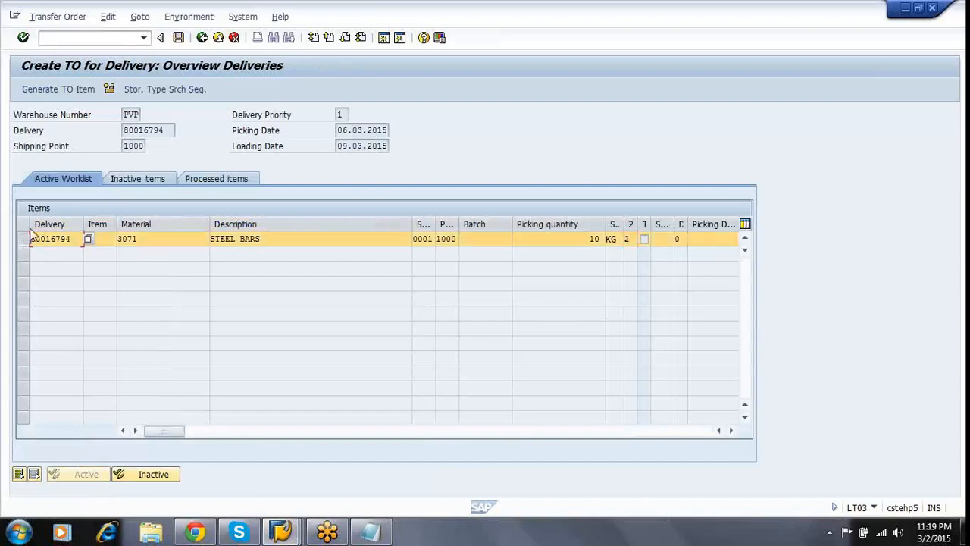
left_click(68, 93)
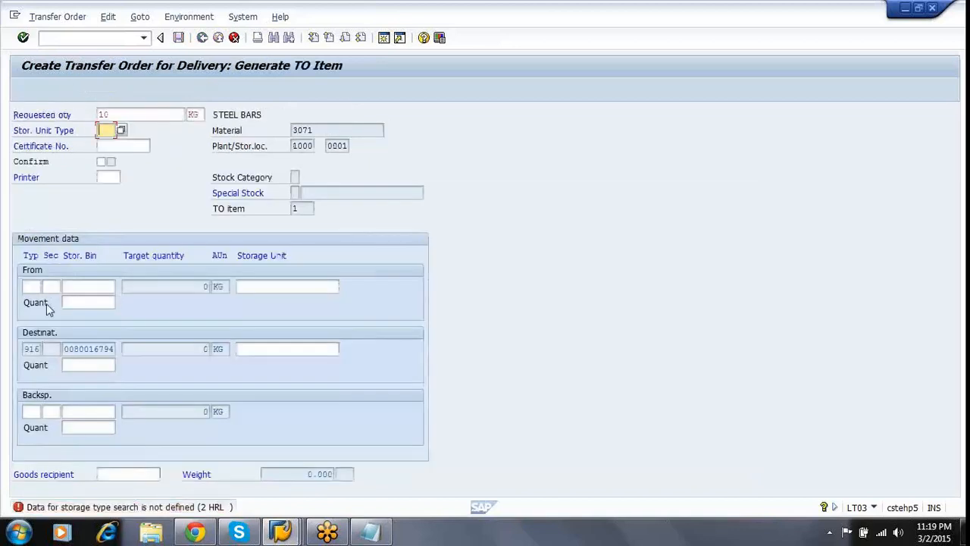
left_click(32, 287)
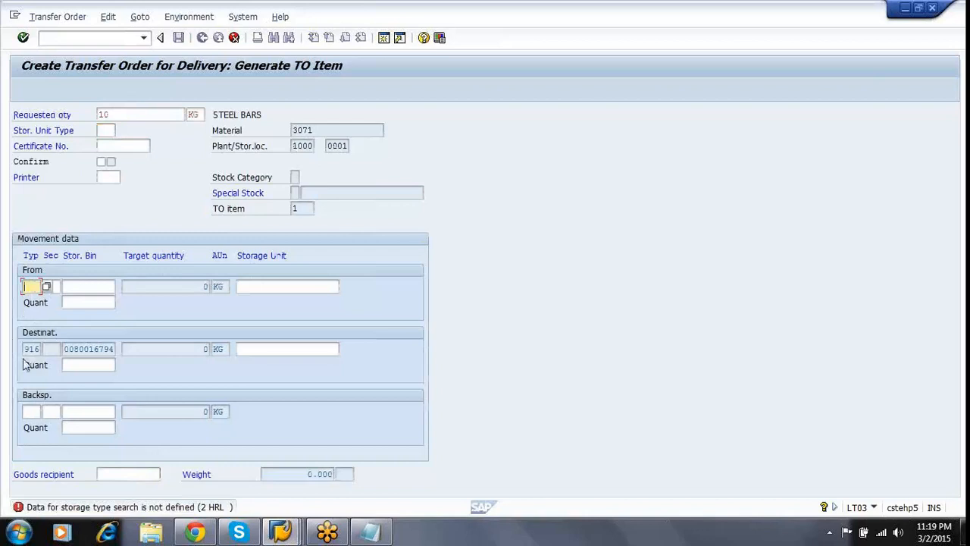
type("200")
key("Return")
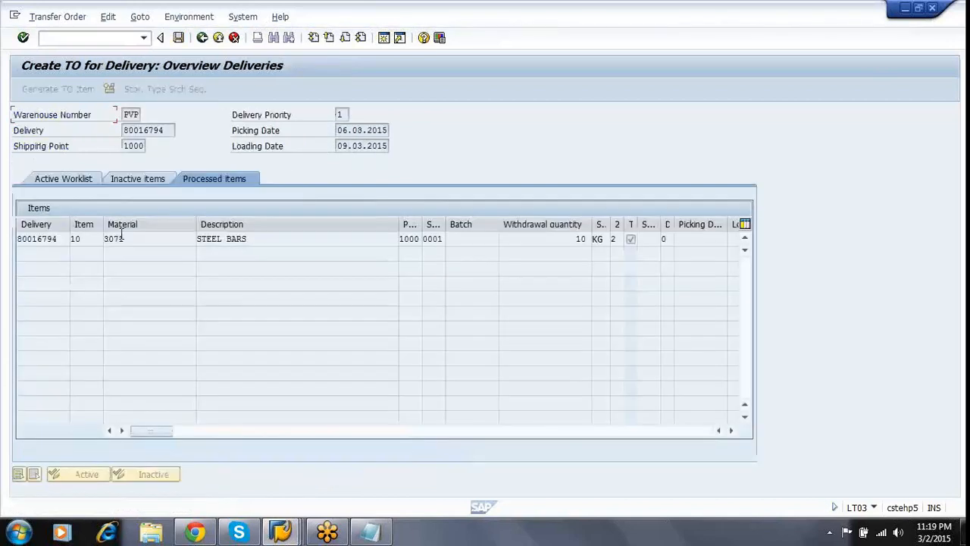
left_click(180, 39)
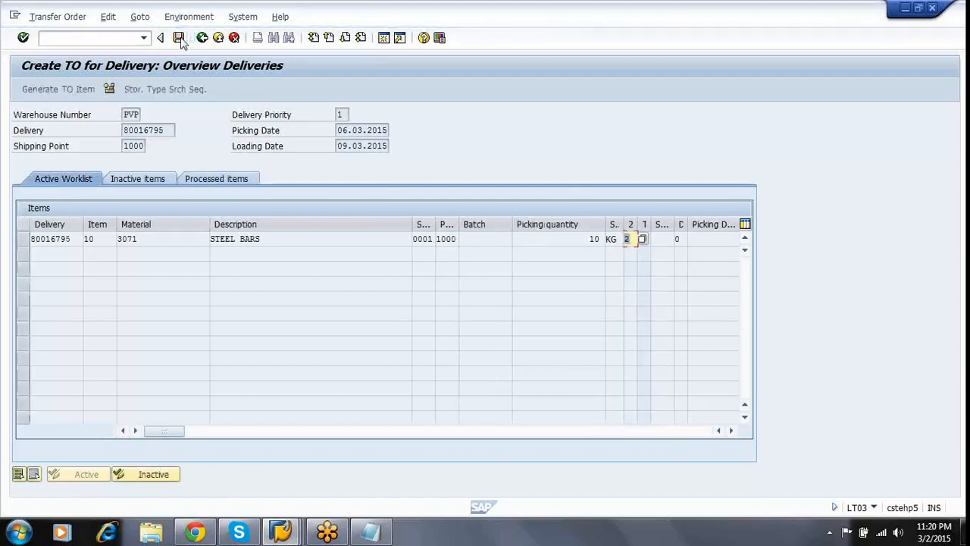
Save a transfer order for delivery 80016795's STEEL BARS with source storage type 200.
left_click(23, 240)
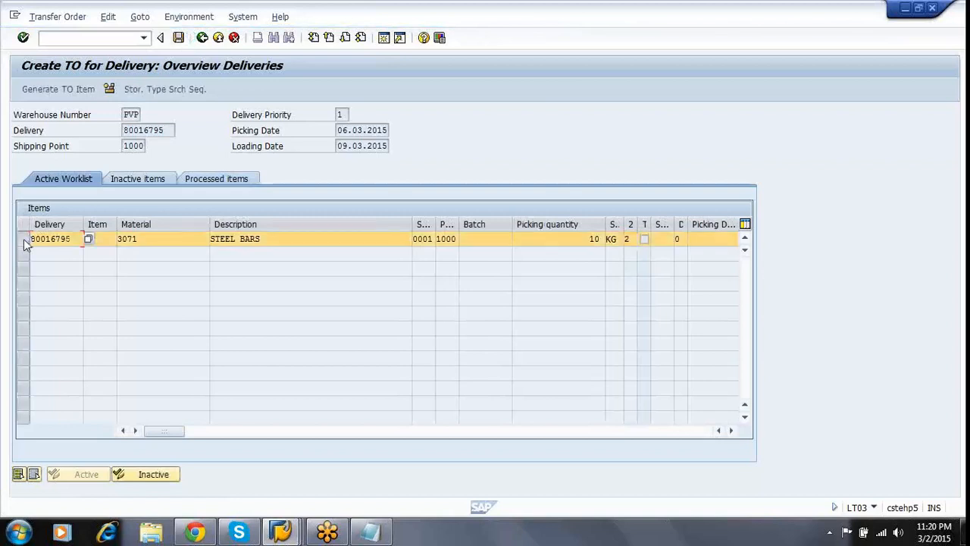
left_click(69, 90)
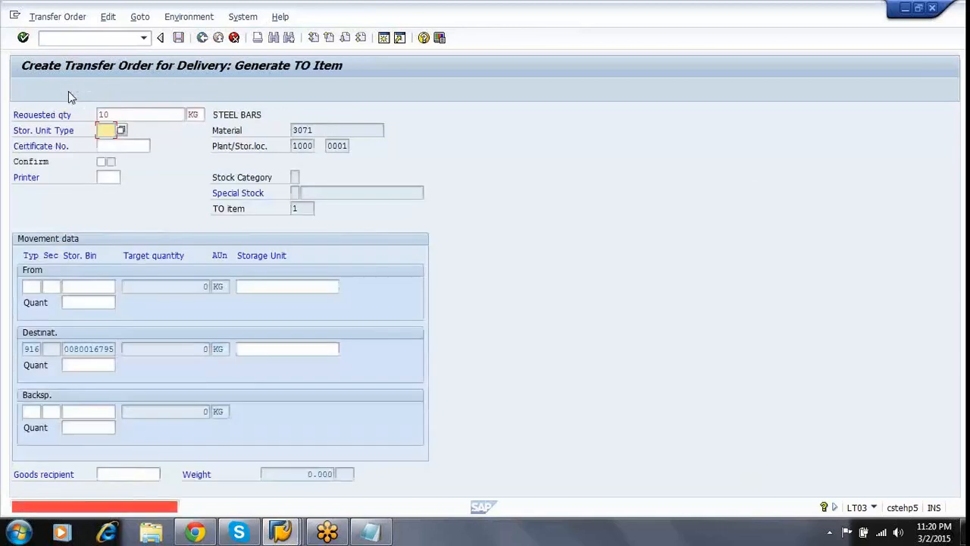
type("200")
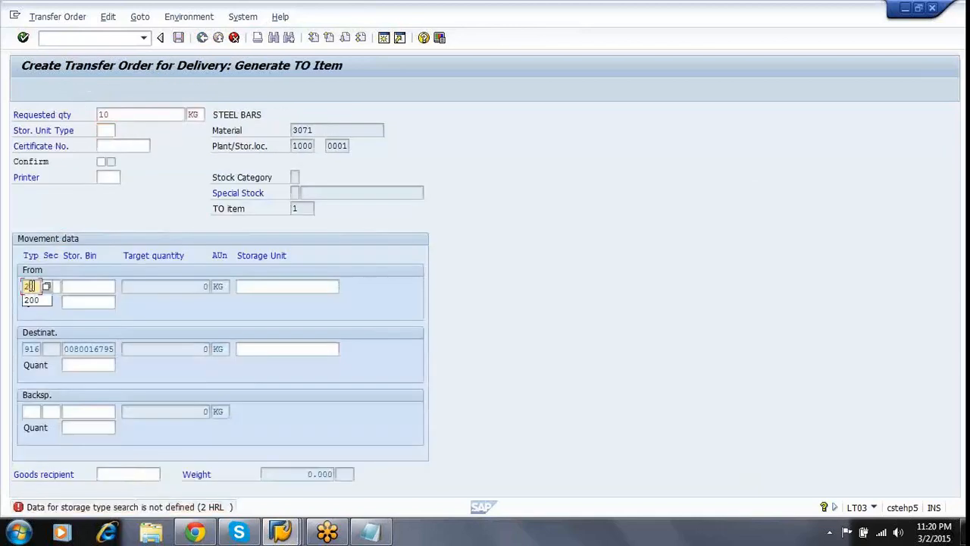
key("Return")
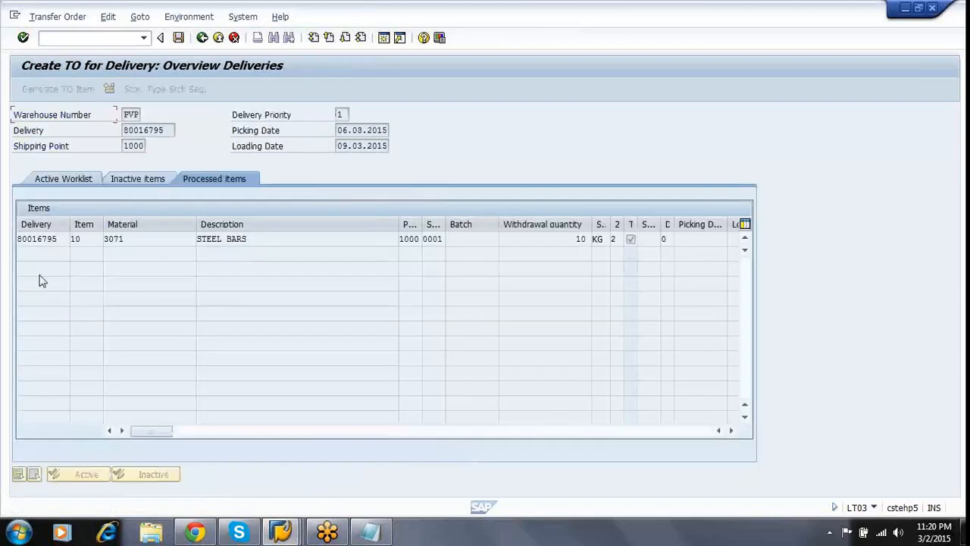
left_click(178, 38)
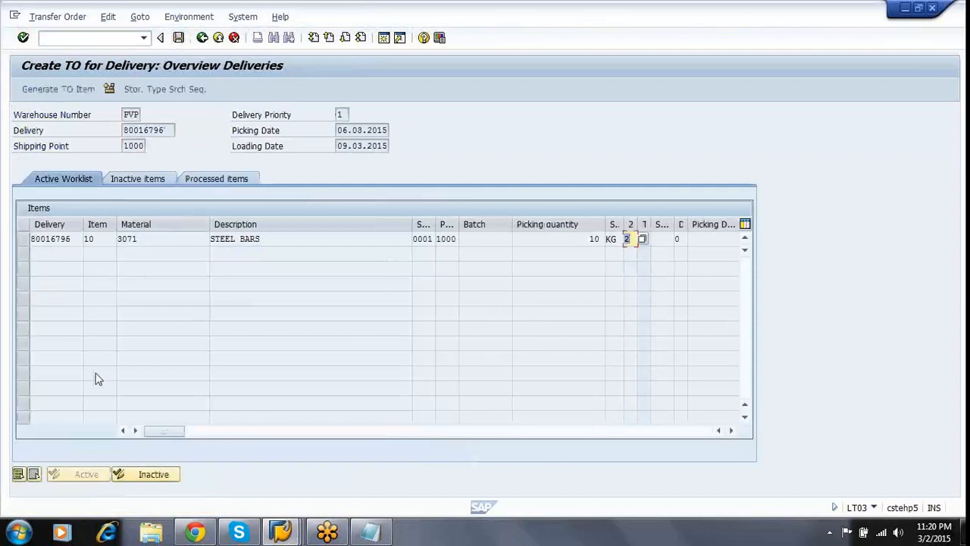
Save a transfer order for delivery 80016796's STEEL BARS with source storage type 200.
left_click(23, 239)
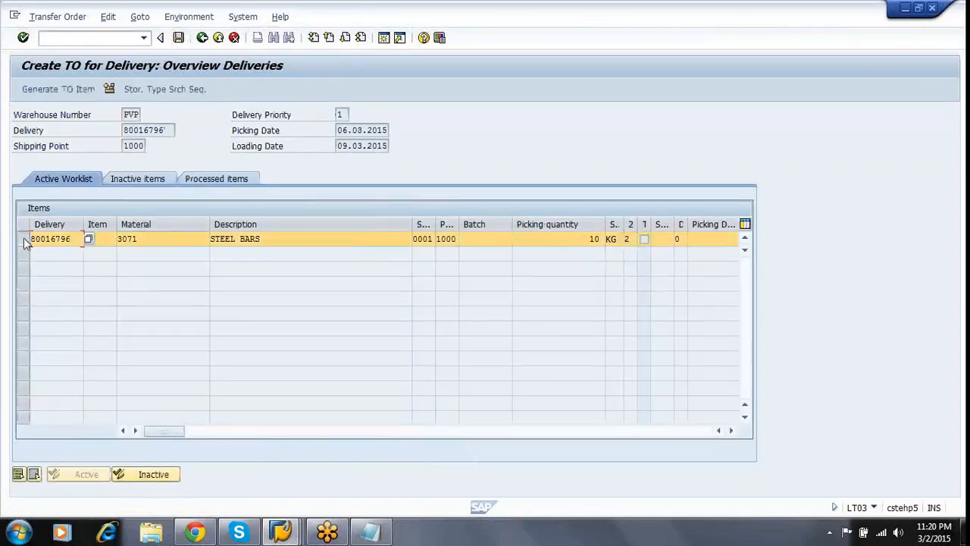
left_click(73, 88)
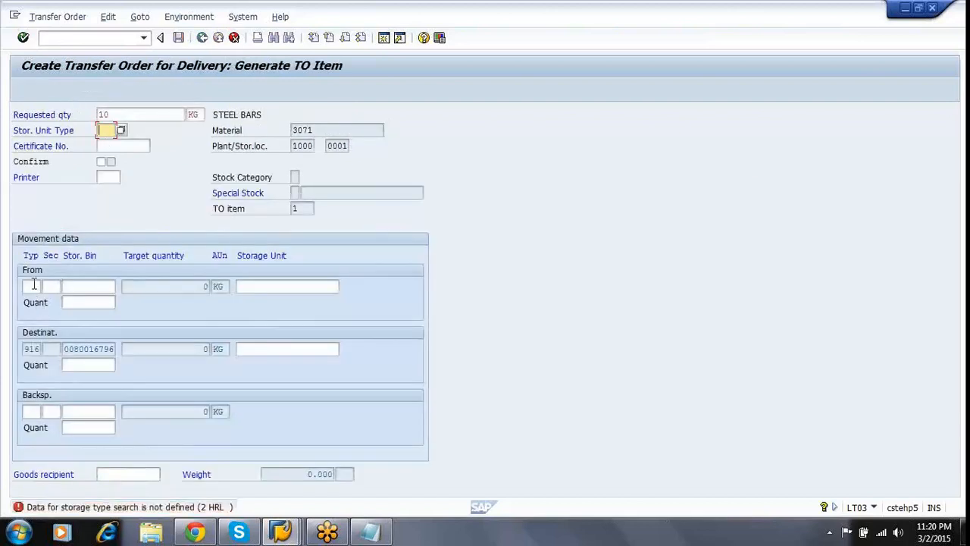
left_click(33, 286)
type("200")
key("Return")
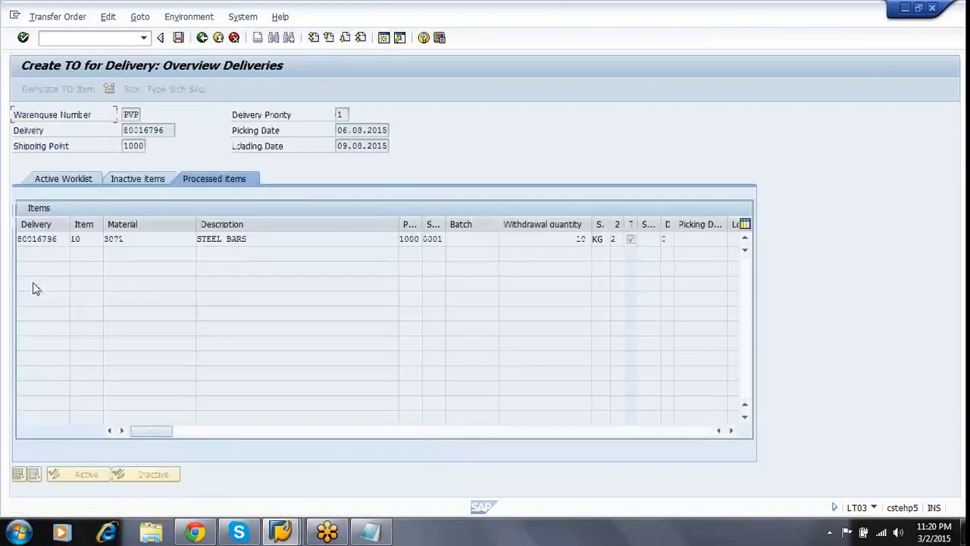
left_click(179, 39)
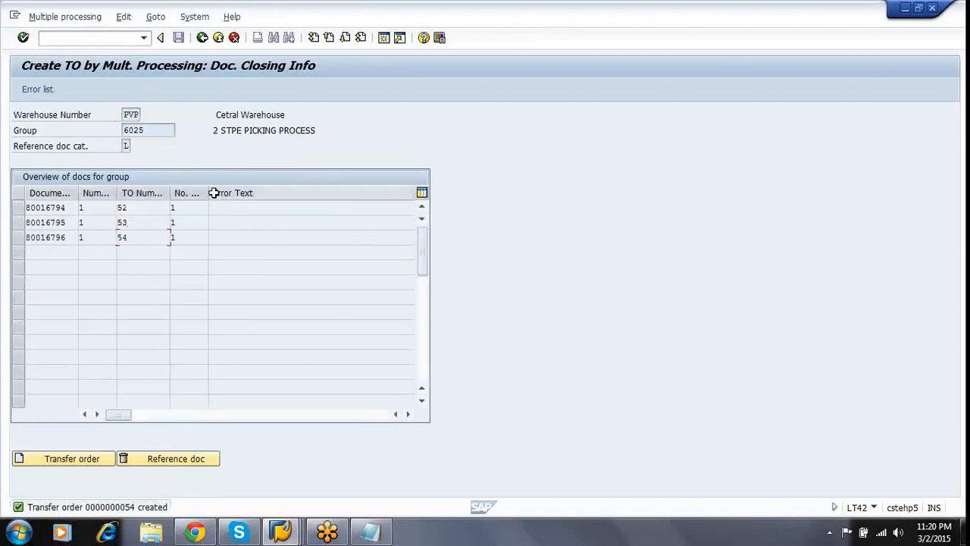
Leave the transfer order processing list, confirming the exit with Yes.
left_click(202, 39)
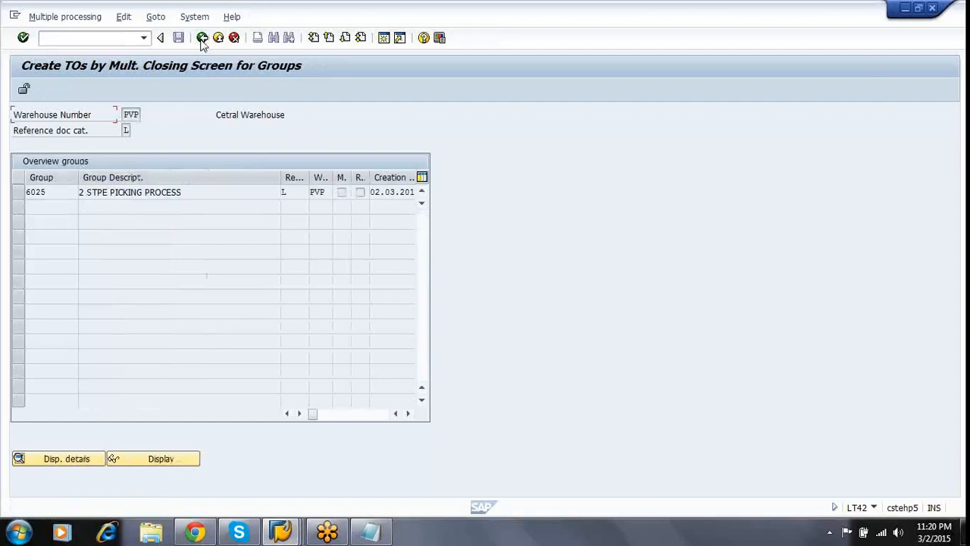
left_click(202, 39)
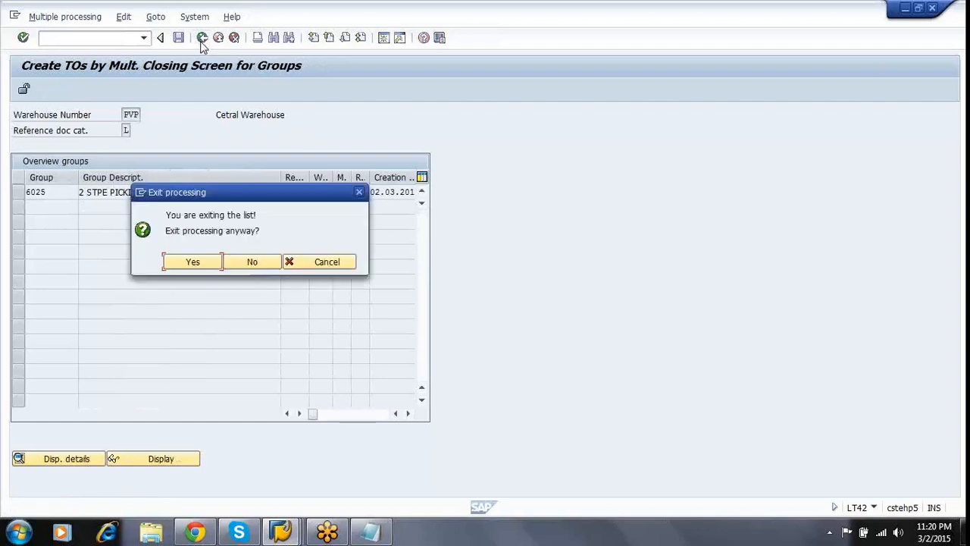
left_click(194, 263)
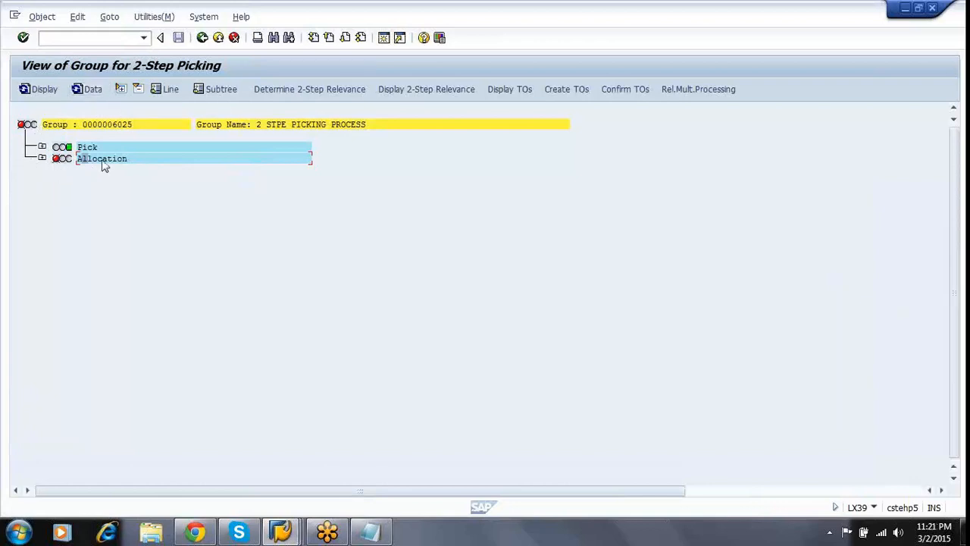
Refresh group 6025 in LX39 and expand the Pick and Allocation sequences' transfer order statuses.
left_click(89, 90)
mouse_move(72, 163)
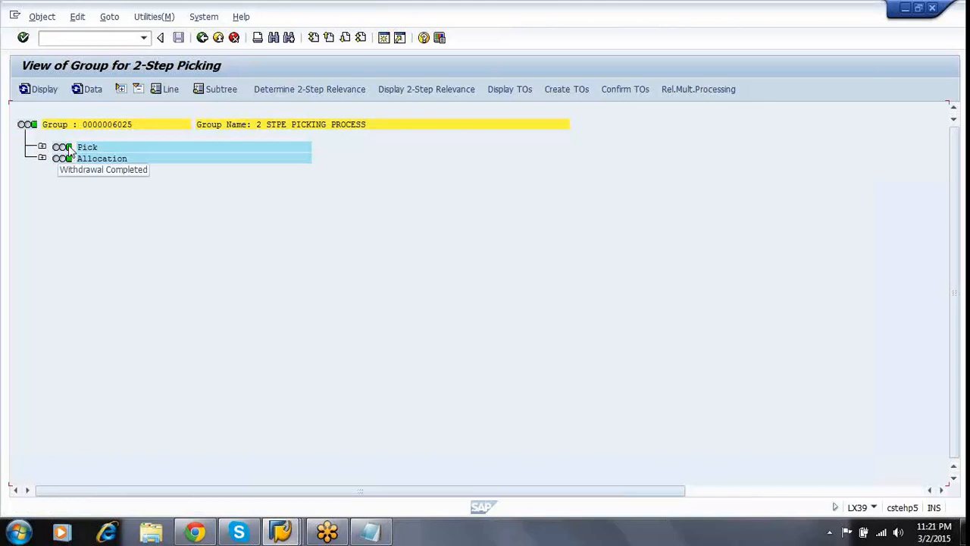
left_click(42, 147)
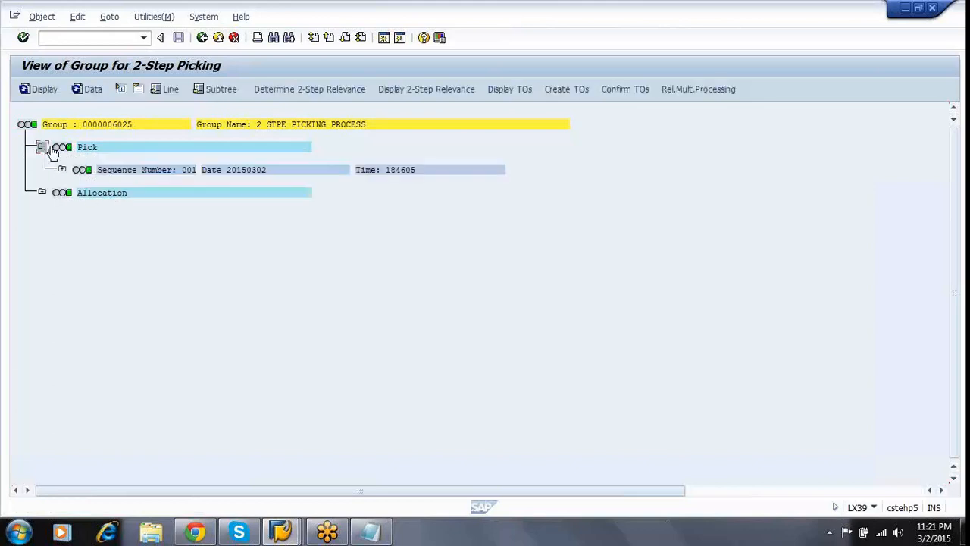
left_click(62, 170)
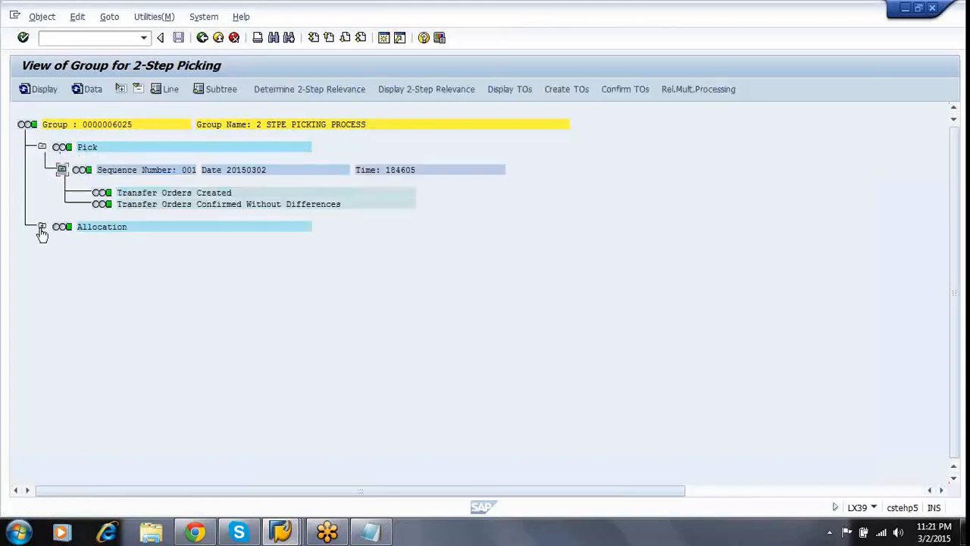
left_click(42, 227)
left_click(61, 250)
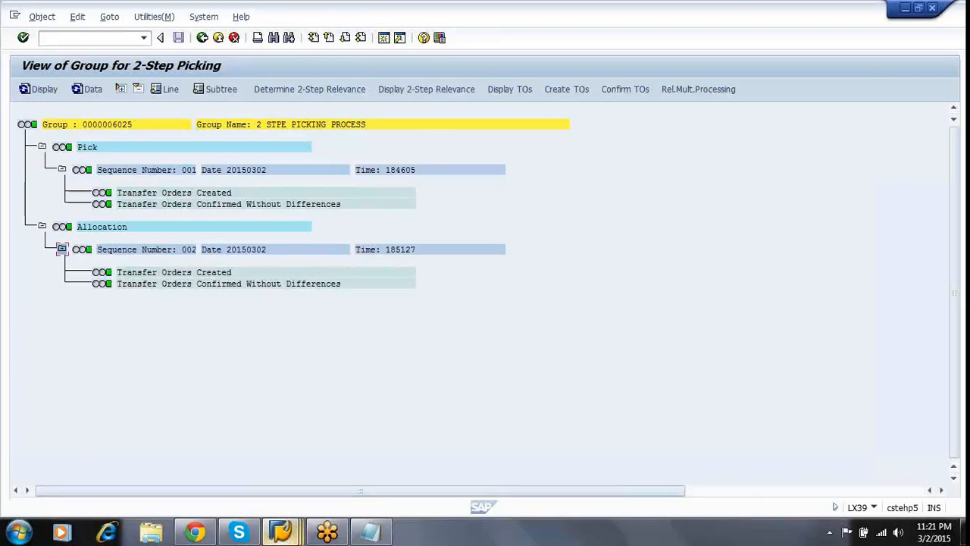
Refresh the Stock Overview and confirm STEEL BARS stock of 30 in storage type 916.
mouse_move(280, 532)
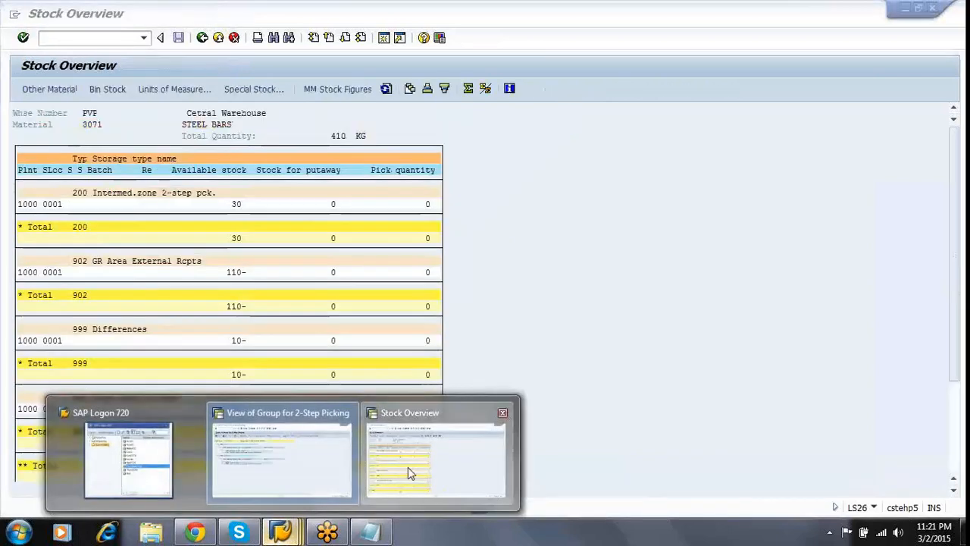
left_click(408, 466)
left_click(298, 204)
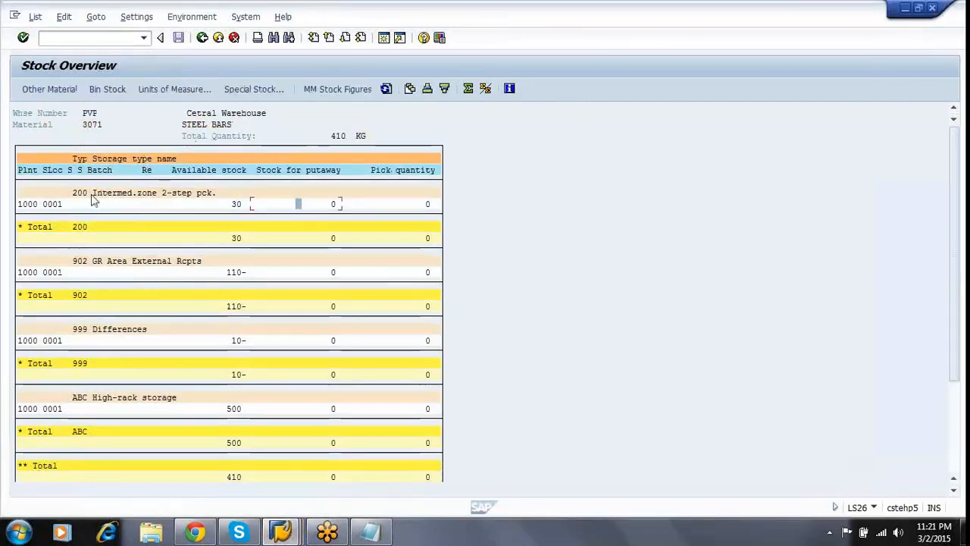
left_click(83, 229)
left_click(386, 90)
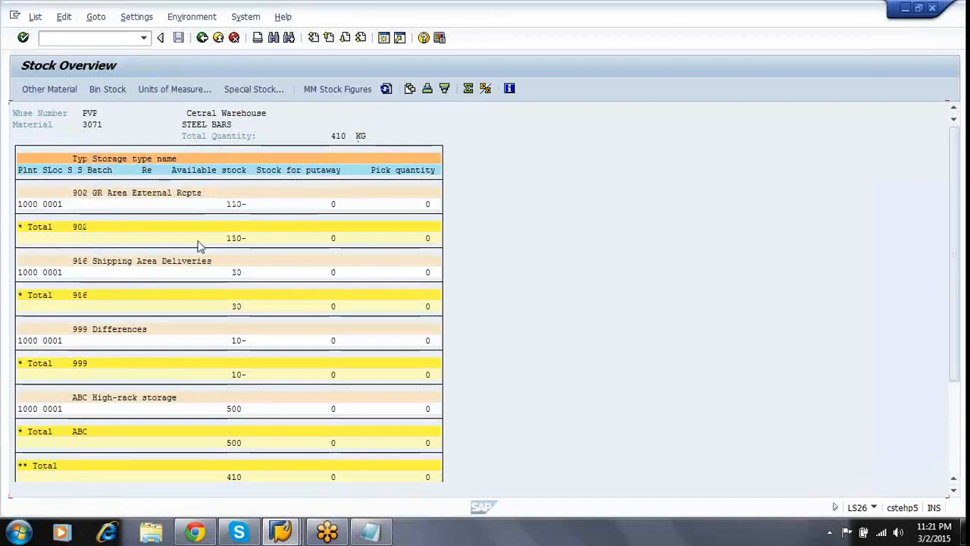
left_click(238, 310)
left_click(238, 275)
left_click(238, 309)
left_click(253, 309)
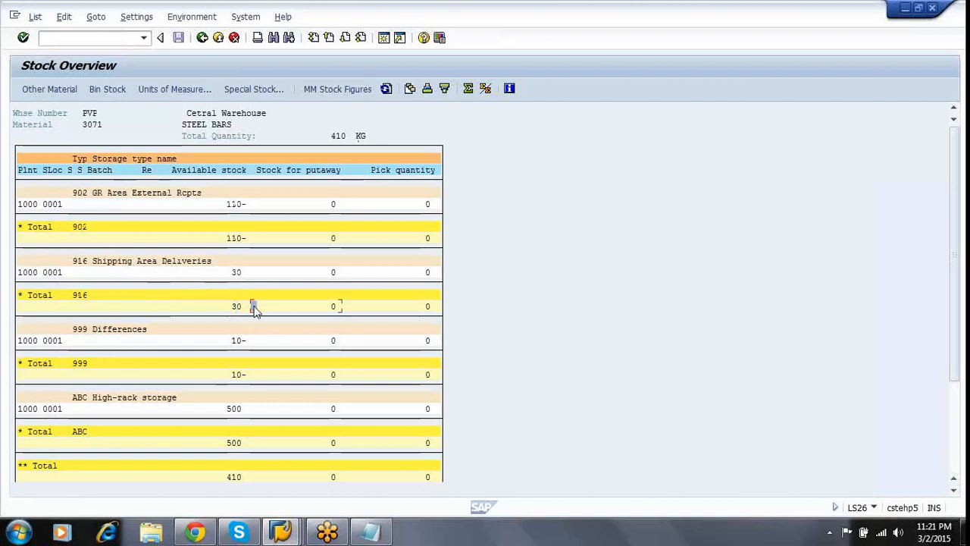
Switch back to the View of Group window for group 6025.
left_click(281, 531)
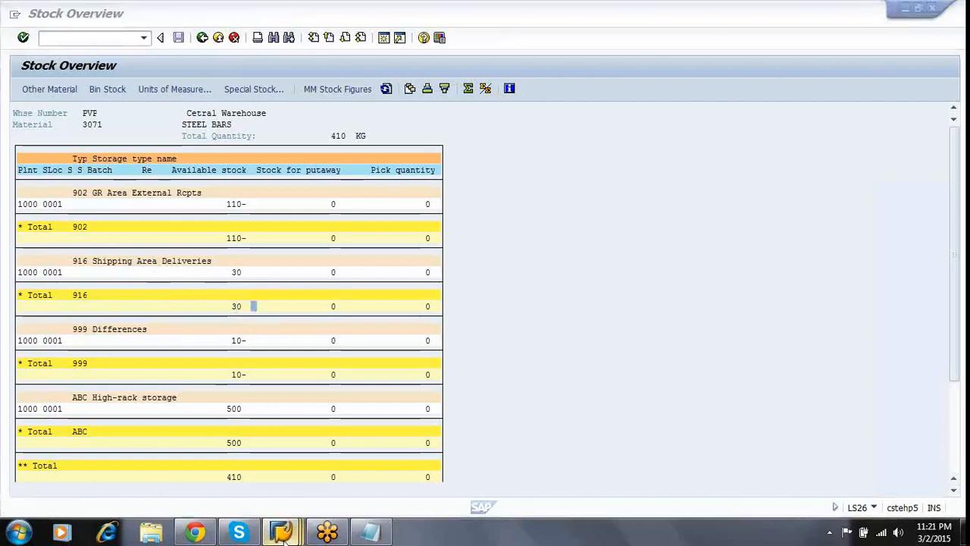
left_click(427, 484)
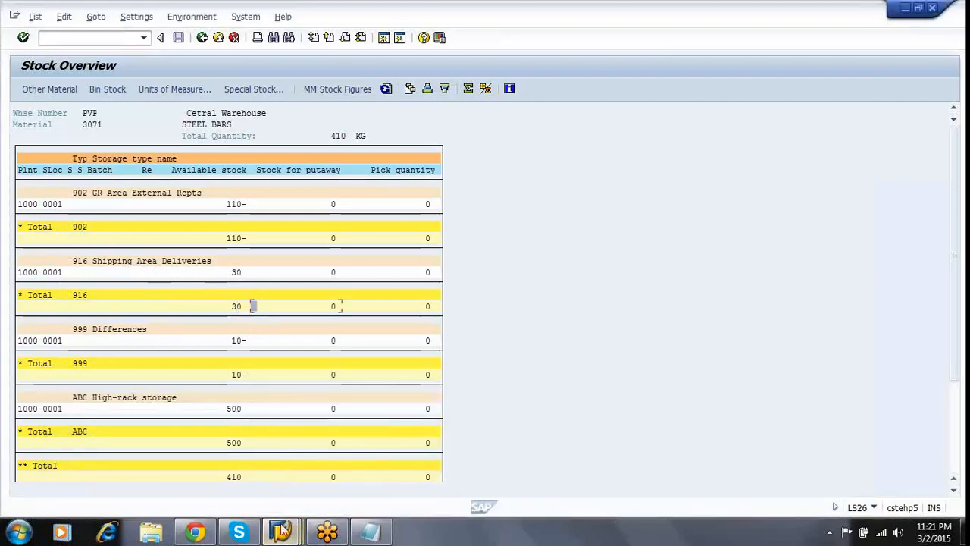
left_click(281, 531)
left_click(260, 460)
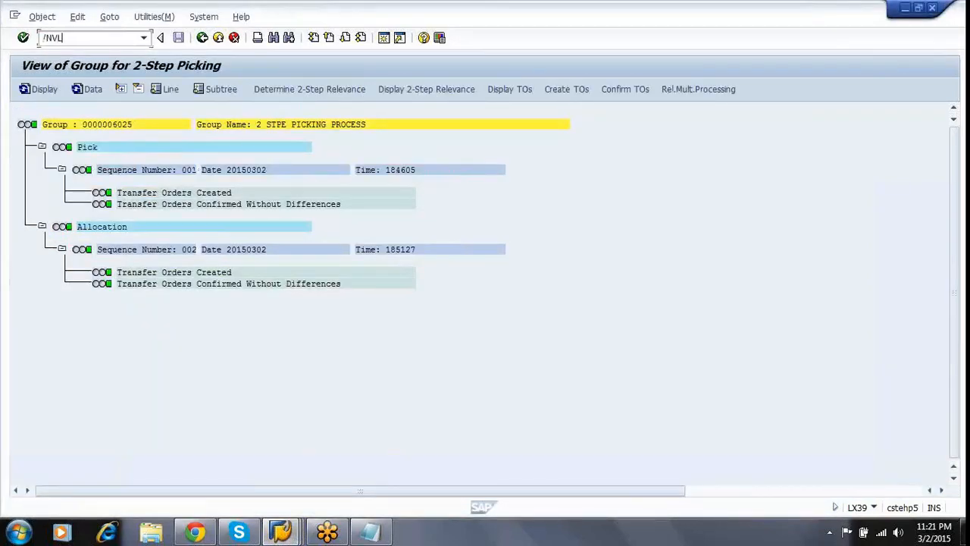
Open delivery 80016794 in VL02N, check its picking data and post goods issue.
key("Return")
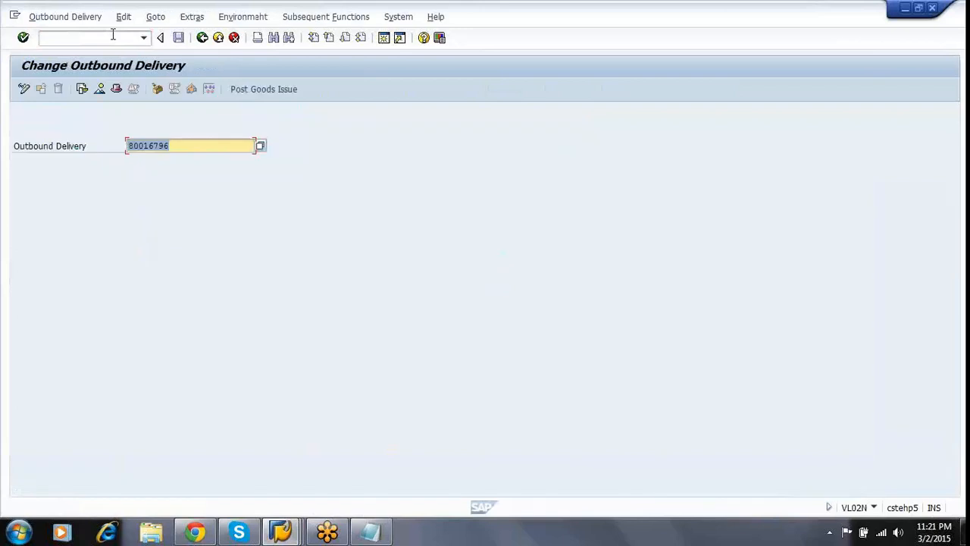
key("Return")
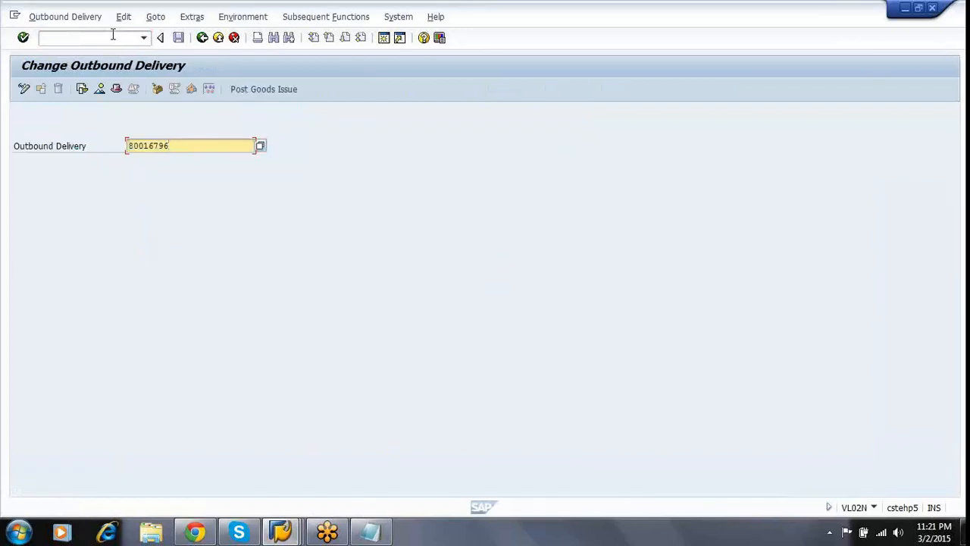
key("BackSpace")
type("4")
key("Return")
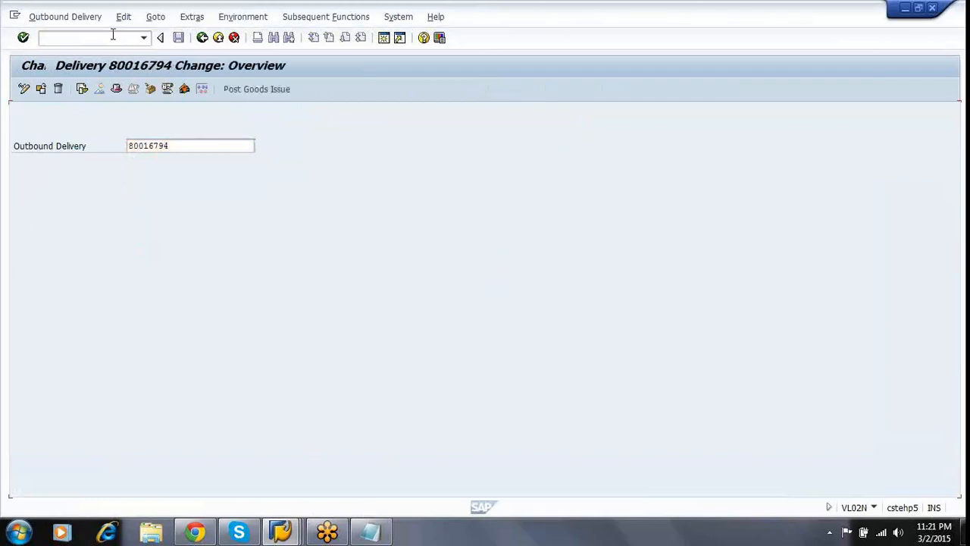
left_click(123, 162)
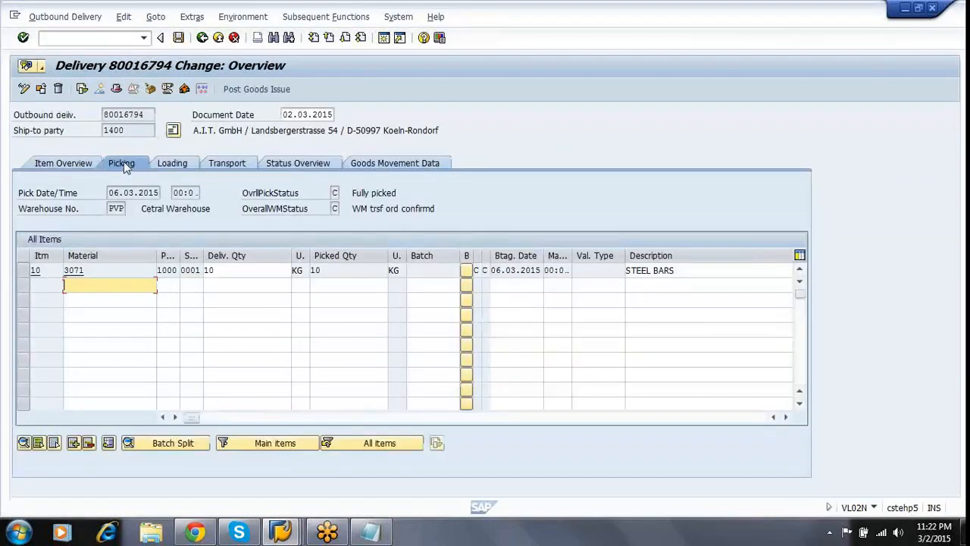
left_click(271, 198)
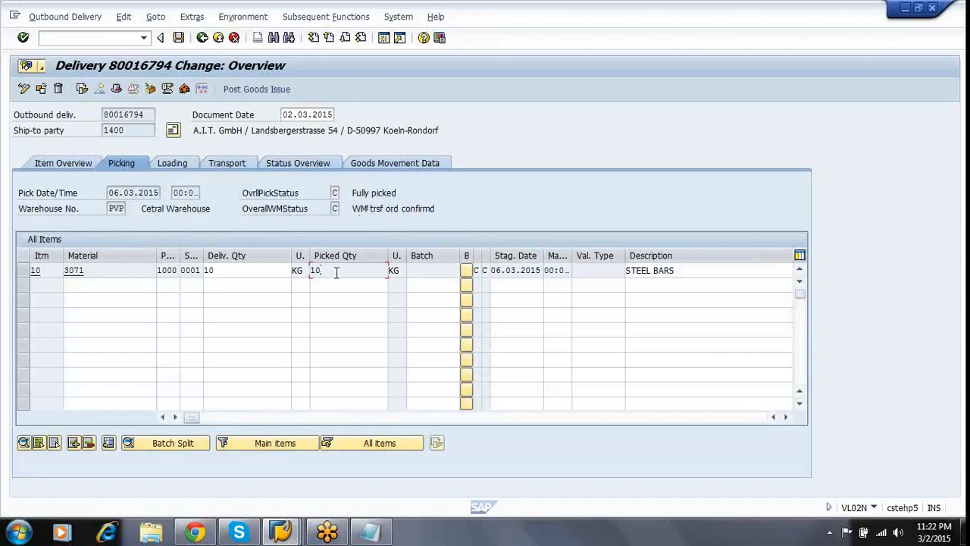
left_click(252, 90)
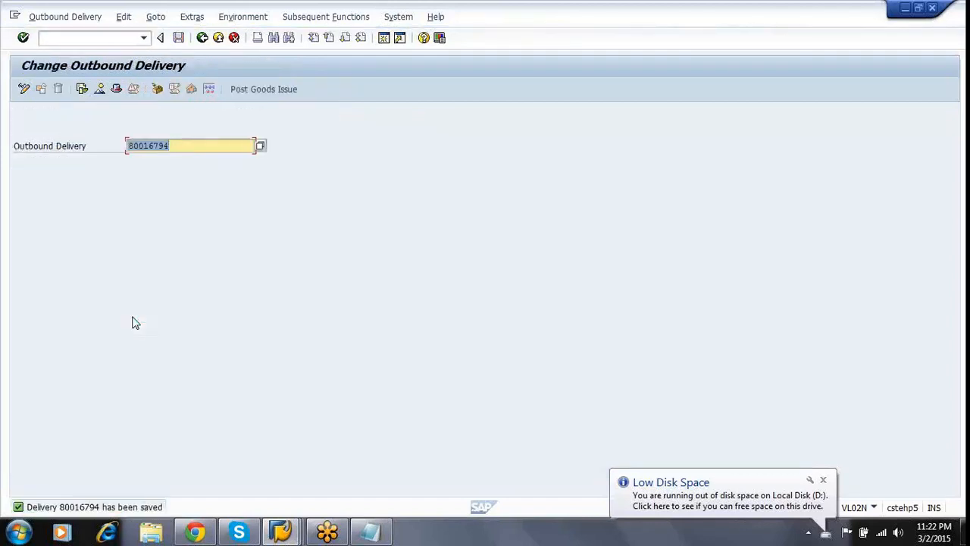
Post goods issue for delivery 80016795, closing the Stock Overview window that locked material 3071.
type("80016795")
key("Return")
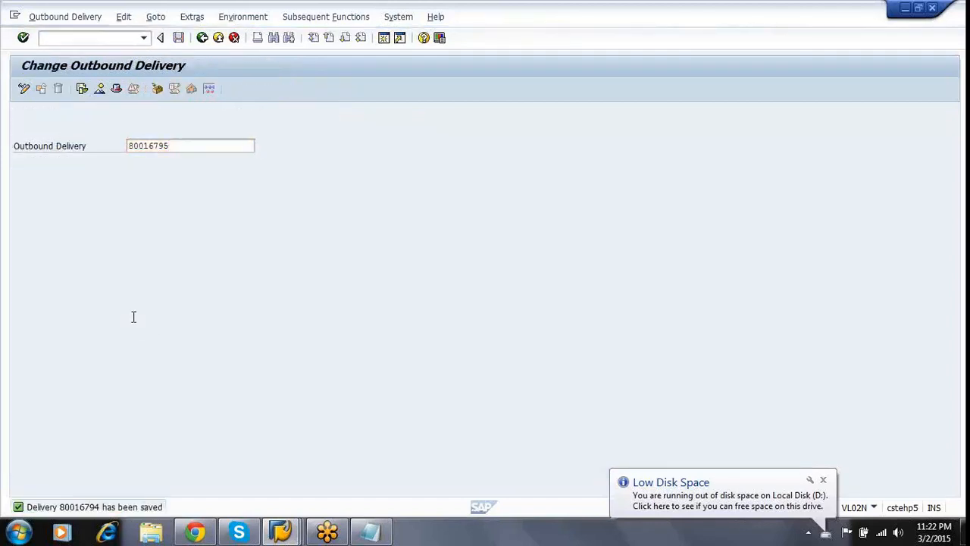
left_click(277, 92)
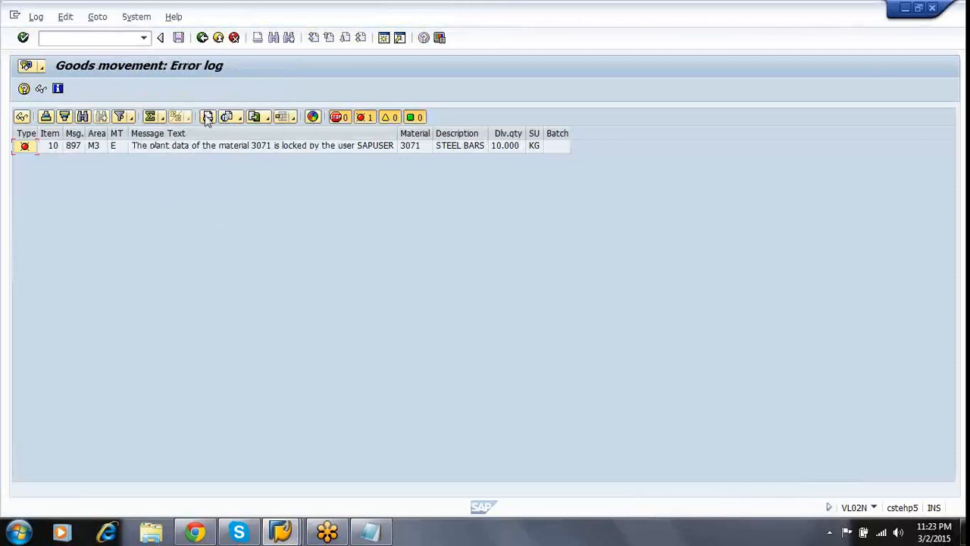
left_click(201, 38)
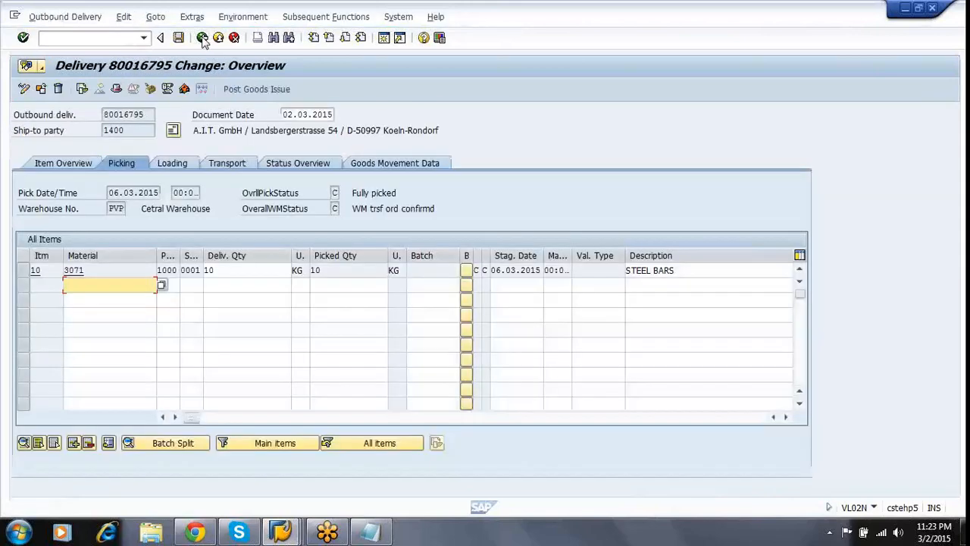
left_click(201, 38)
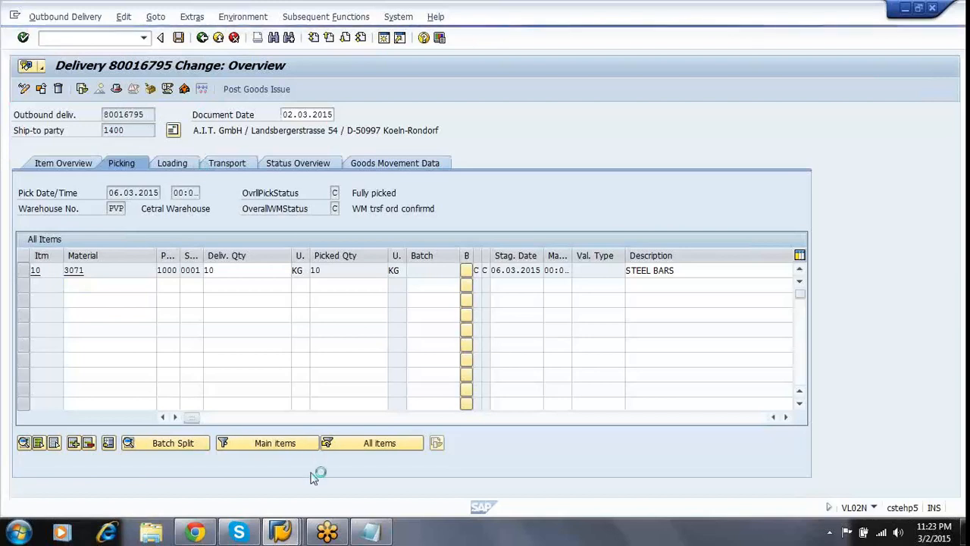
mouse_move(281, 532)
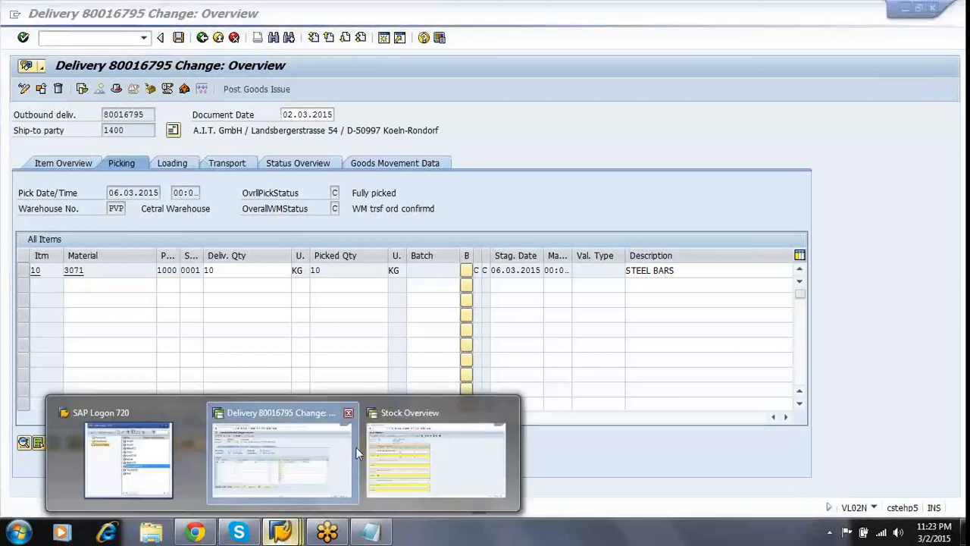
mouse_move(491, 449)
left_click(503, 413)
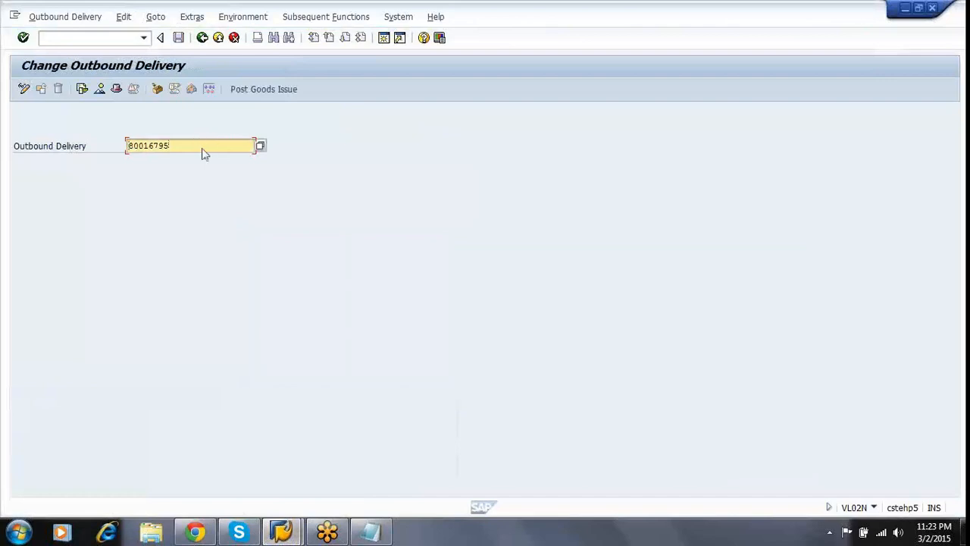
key("Return")
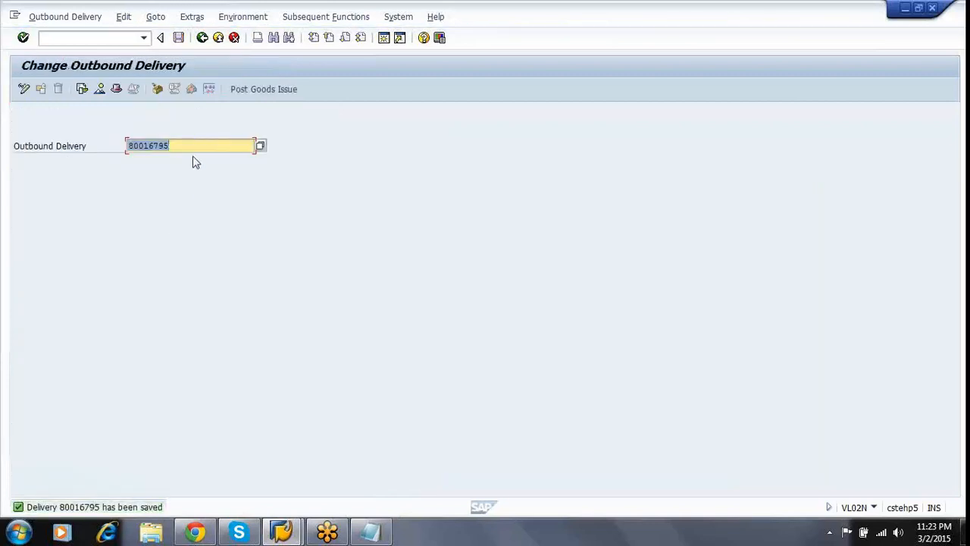
Open delivery 80016796 and post its goods issue.
left_click(200, 144)
key("BackSpace")
type("6")
key("Return")
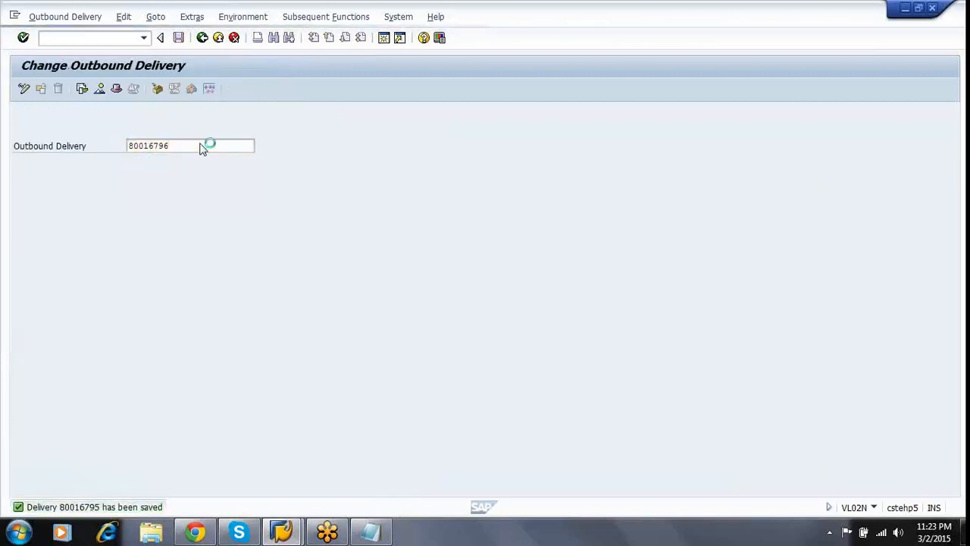
left_click(241, 90)
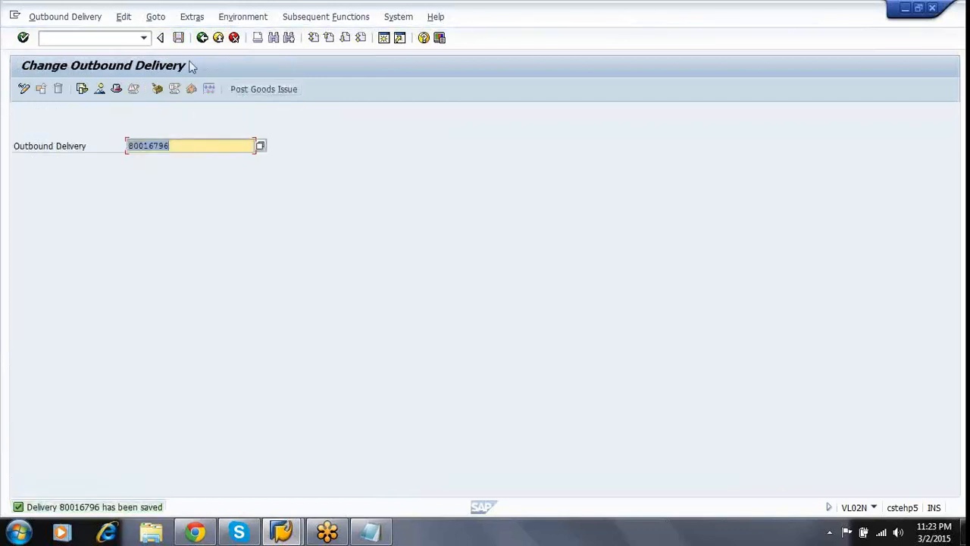
Check delivery 80016796's document flow in VL02N: WMS transfer order and goods issue complete.
left_click(202, 38)
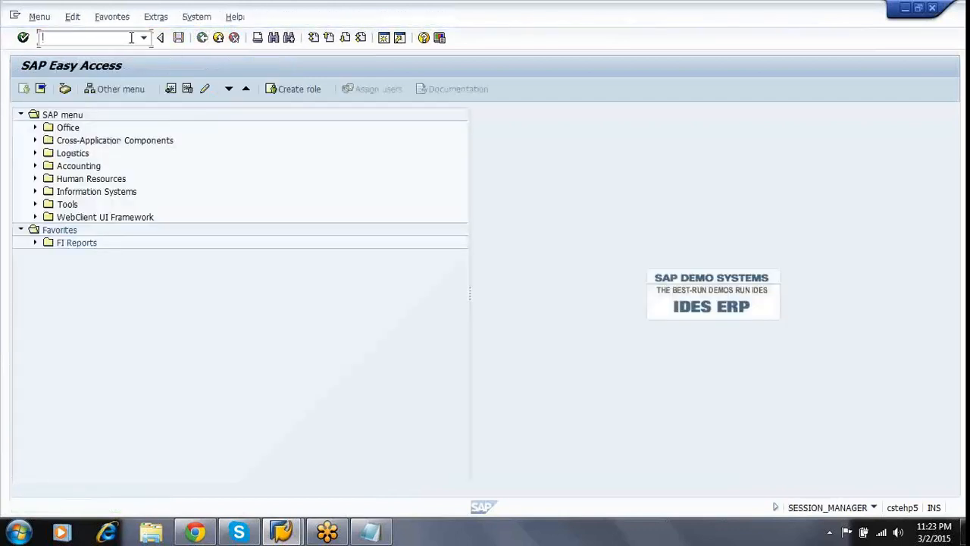
type("VL02N")
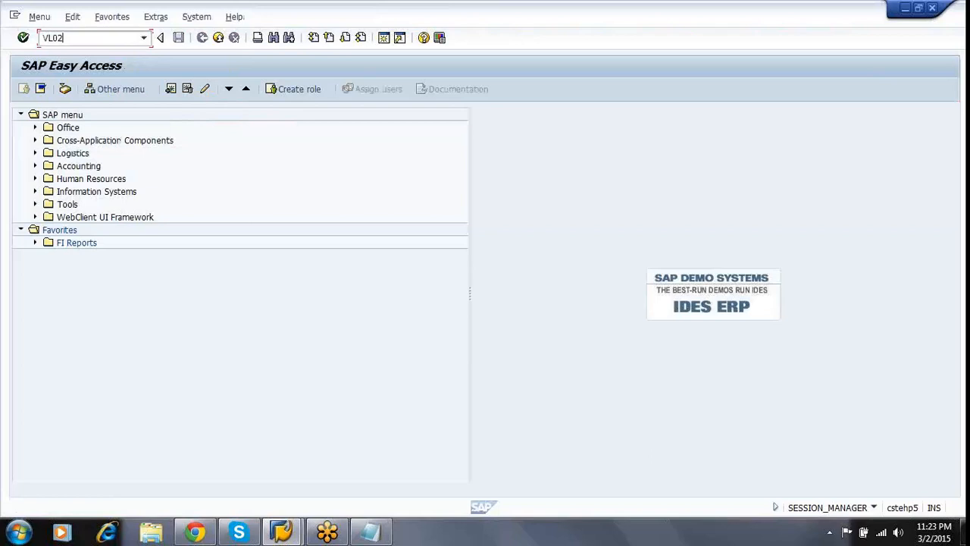
key("Return")
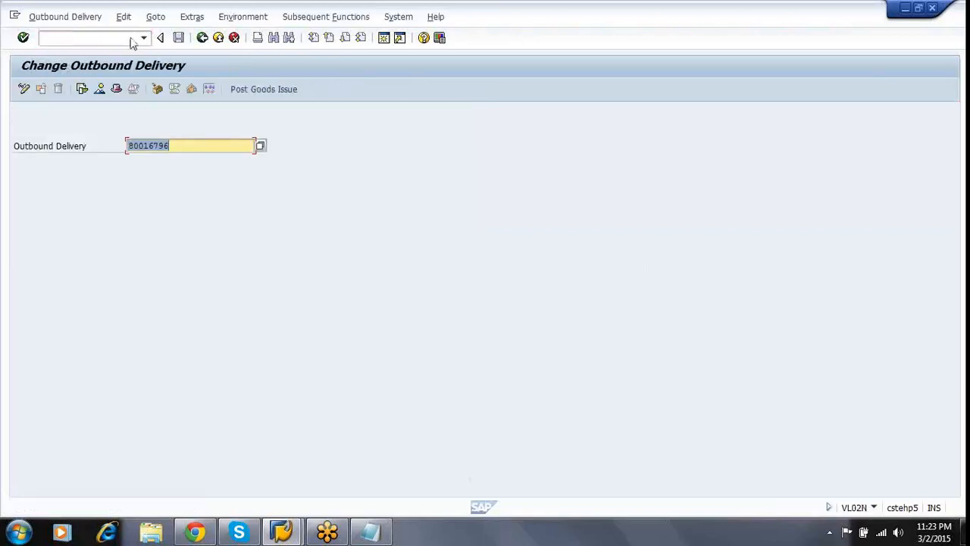
key("Return")
left_click(242, 17)
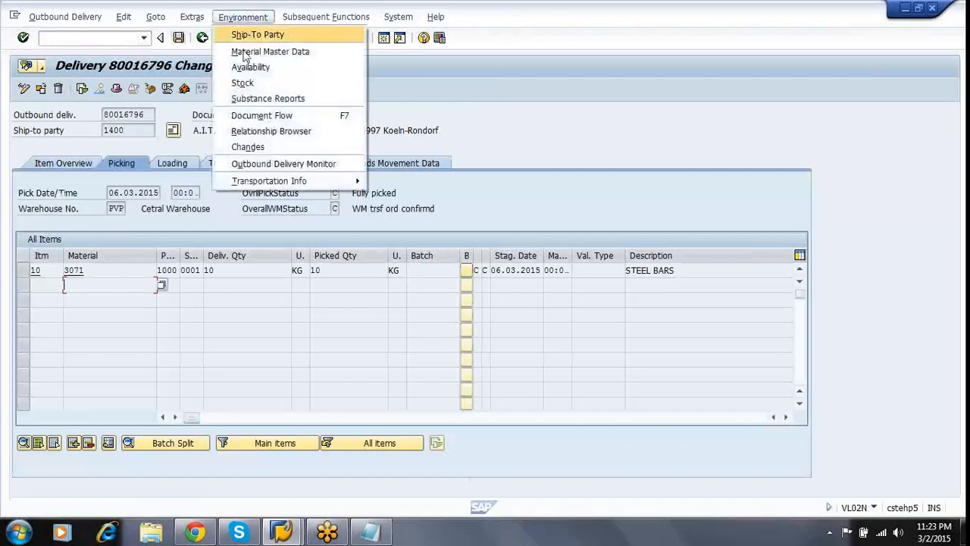
left_click(250, 115)
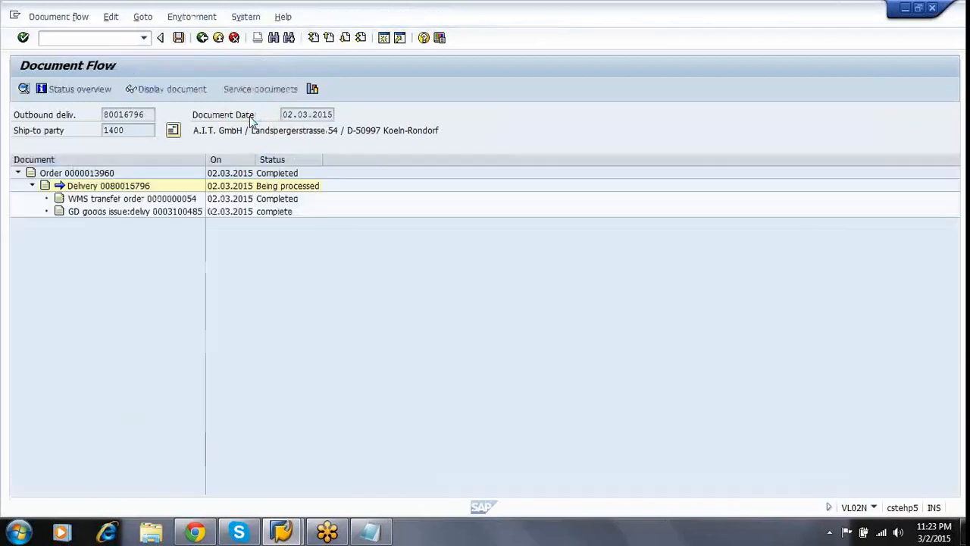
left_click(183, 199)
left_click(189, 213)
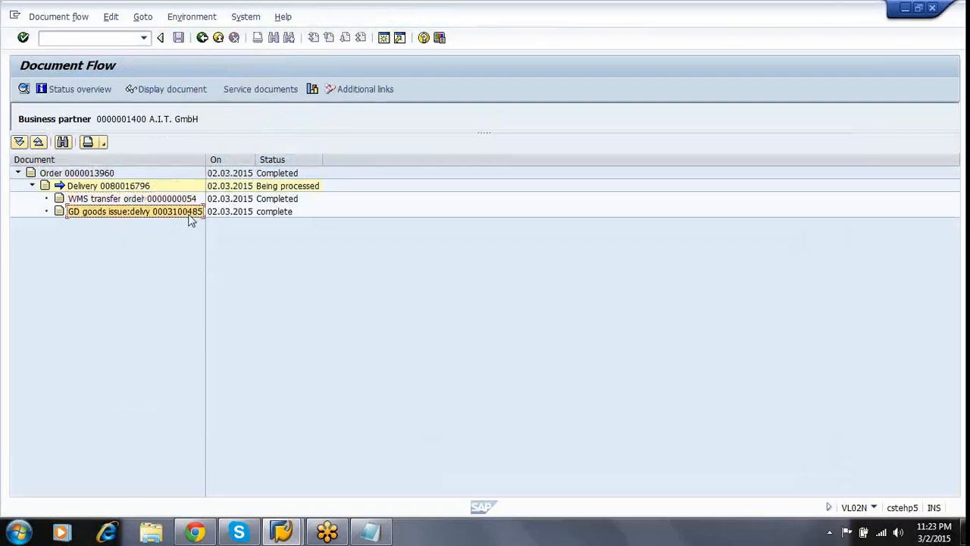
left_click(273, 212)
left_click(279, 296)
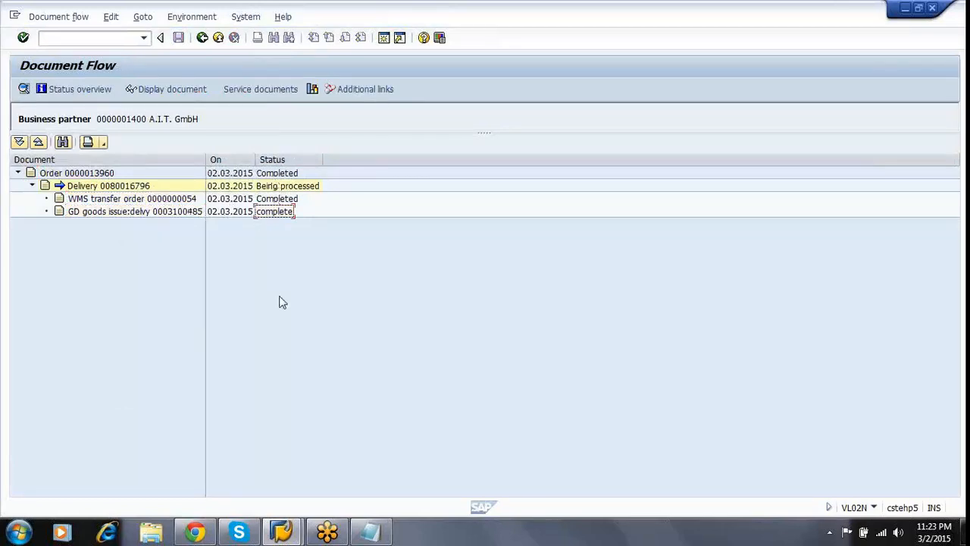
Back out to the SAP Easy Access menu and bring up the WM Scenarios notes.
left_click(202, 39)
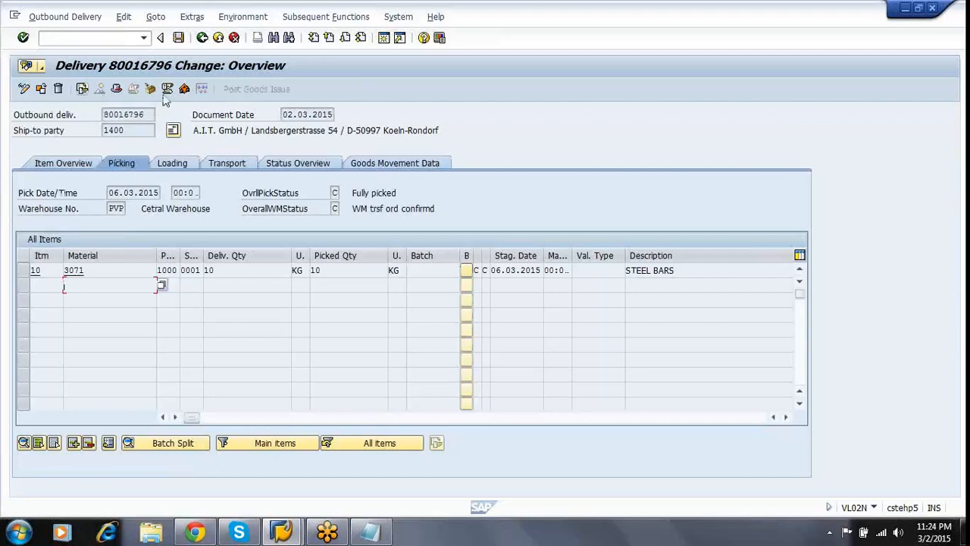
left_click(202, 39)
left_click(203, 39)
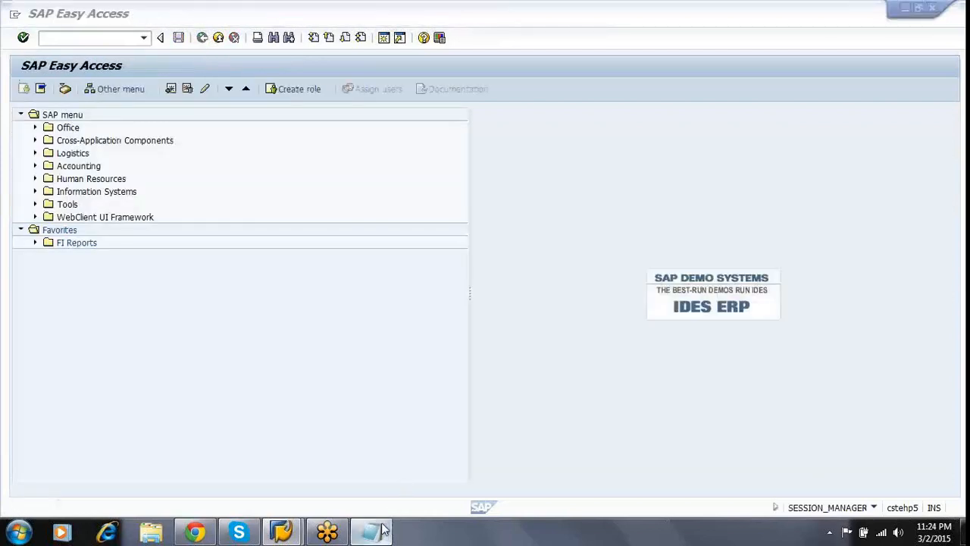
left_click(379, 529)
Scroll the WM Scenarios notes past the two-step picking list to the STO in WM steps.
left_click(612, 432)
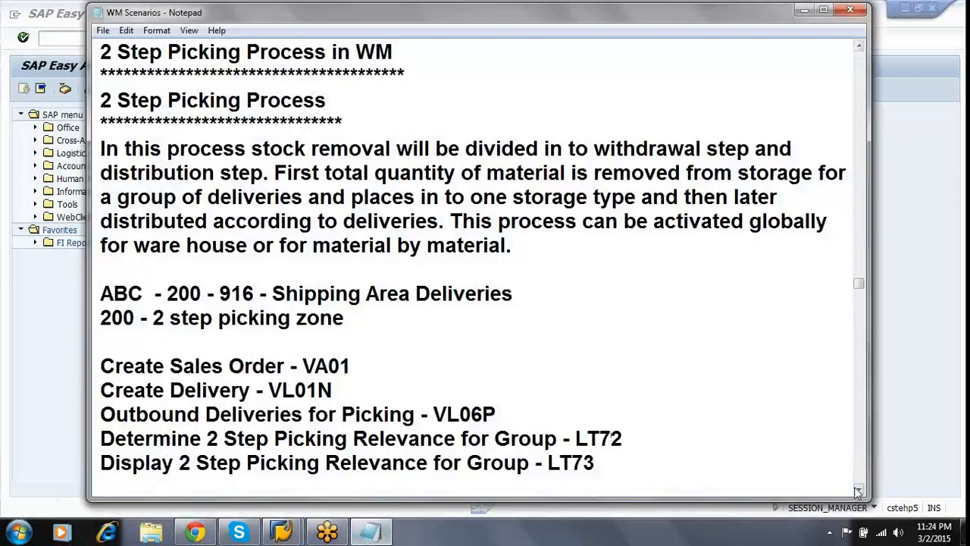
left_click_drag(859, 491, 858, 491)
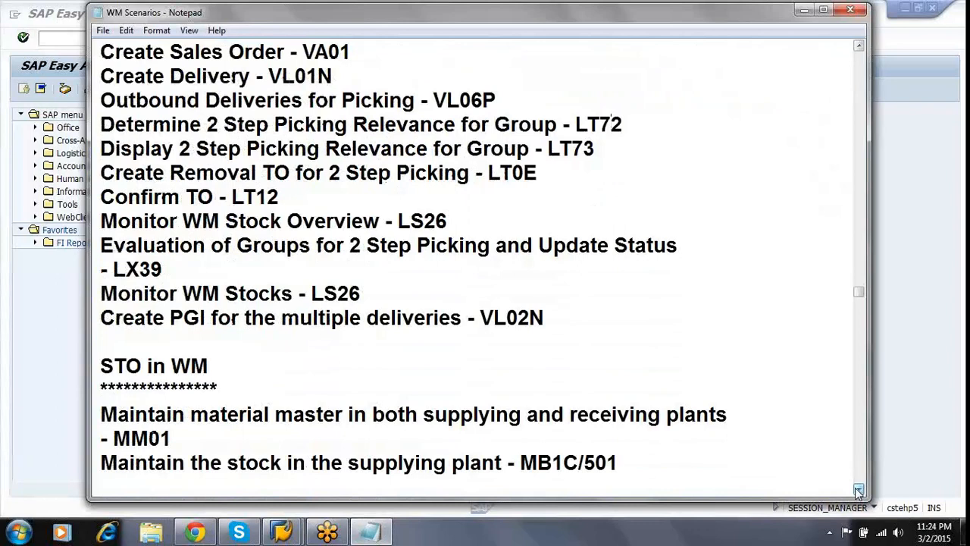
double_click(141, 365)
left_click(147, 365)
double_click(219, 370)
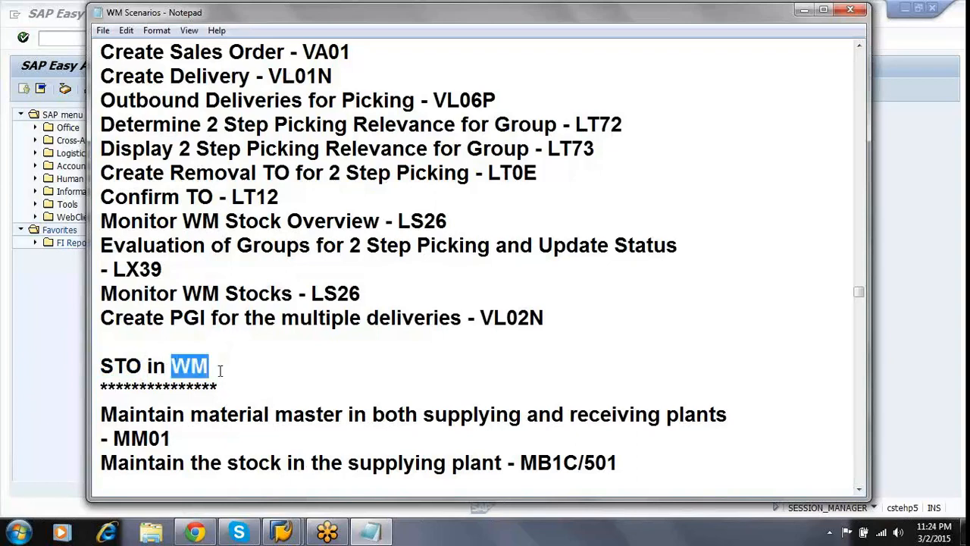
left_click(220, 370)
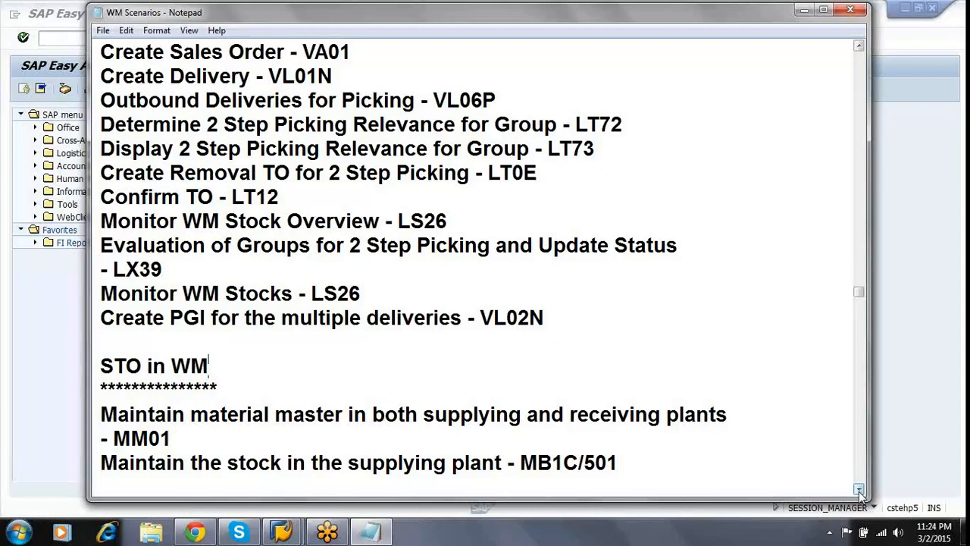
left_click(369, 384)
left_click_drag(858, 488, 858, 491)
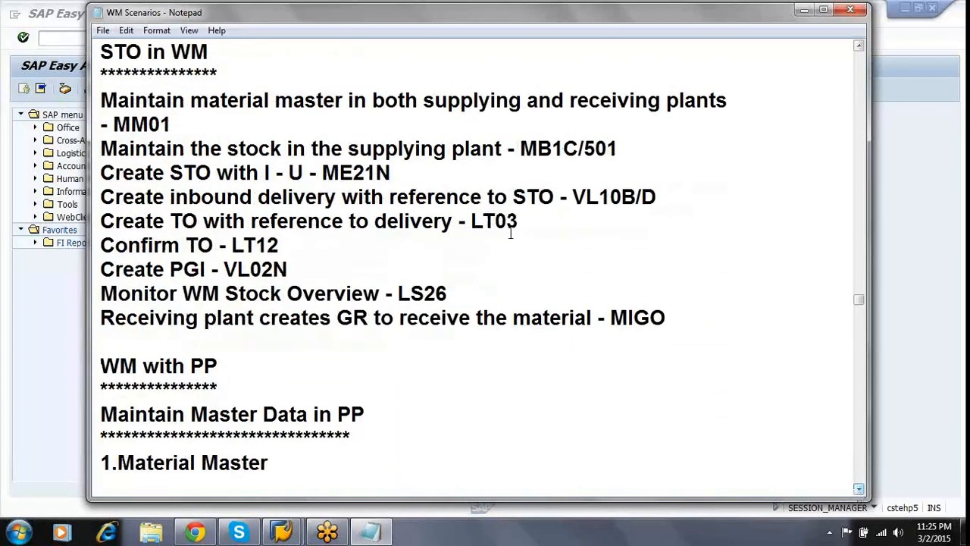
left_click(190, 103)
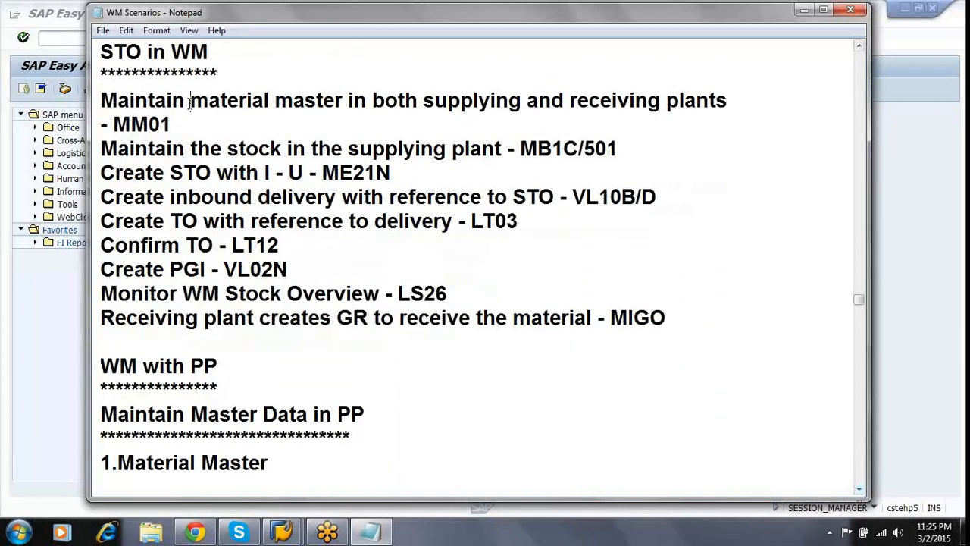